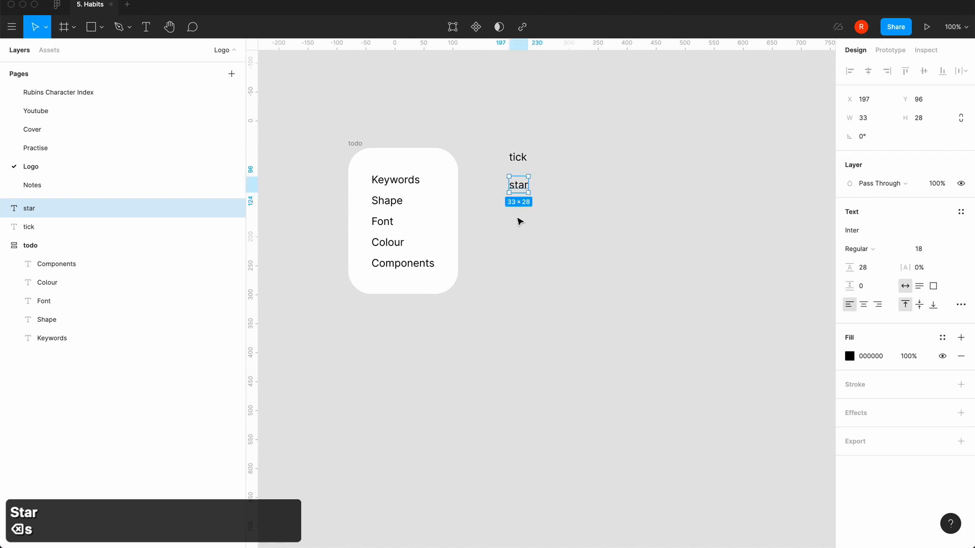
Step: Move the "star" text above "tick" and wrap both texts in an auto layout frame
{"action": "left_click", "coordinate": [509, 235]}
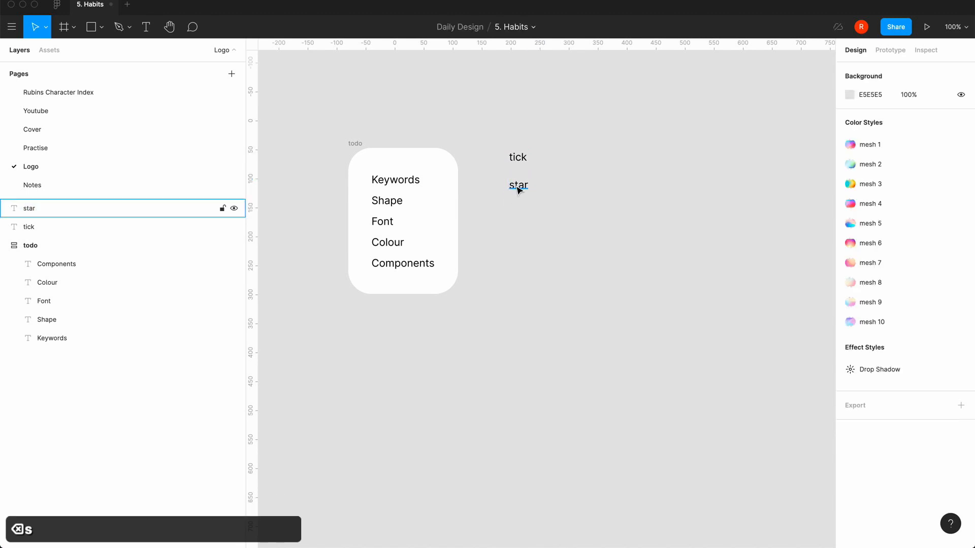
{"action": "left_click_drag", "start_coordinate": [520, 189], "coordinate": [562, 170]}
{"action": "left_click", "coordinate": [509, 203]}
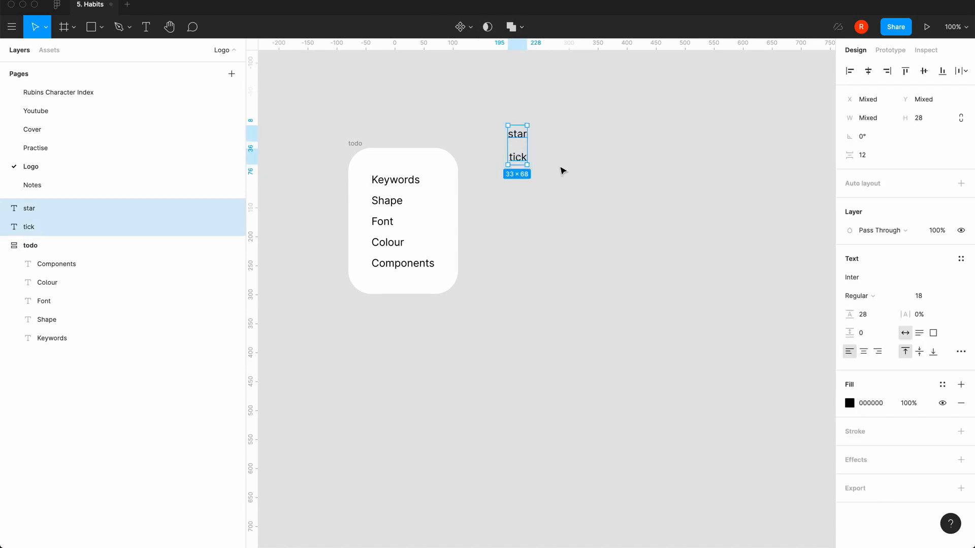
{"action": "key", "text": "shift+a"}
{"action": "left_click", "coordinate": [496, 207]}
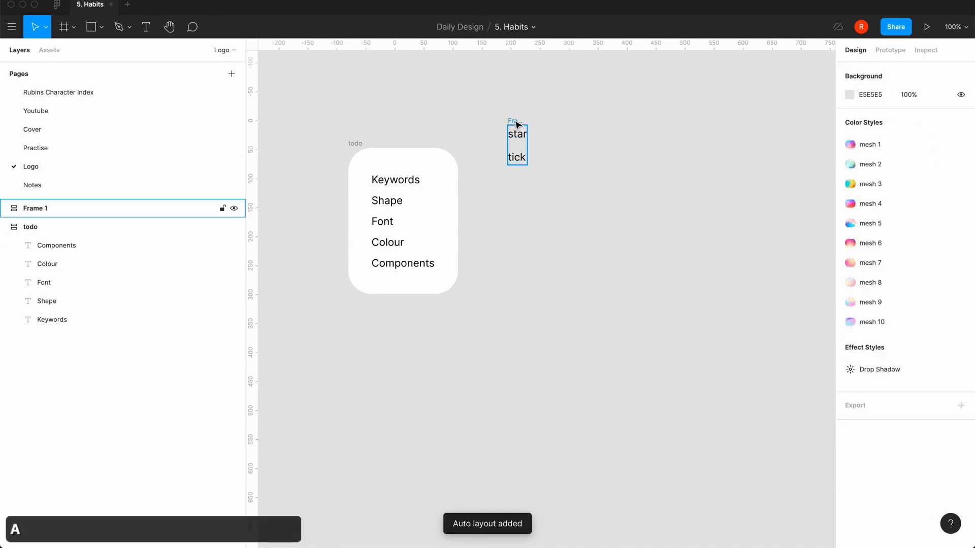
Step: Move the star and tick frame up beside the todo card and set its auto layout direction to horizontal
{"action": "left_click_drag", "start_coordinate": [521, 128], "coordinate": [486, 104]}
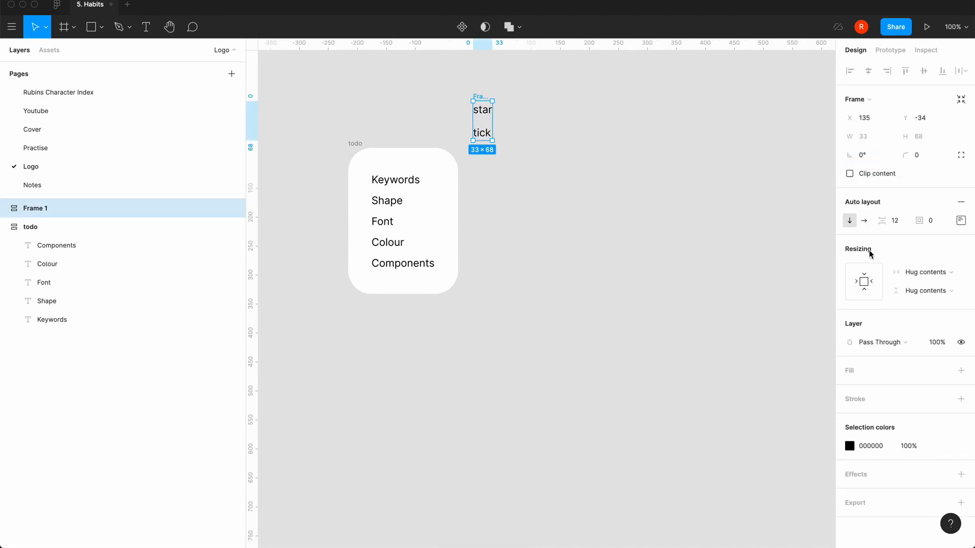
{"action": "left_click", "coordinate": [864, 221]}
{"action": "left_click", "coordinate": [556, 198]}
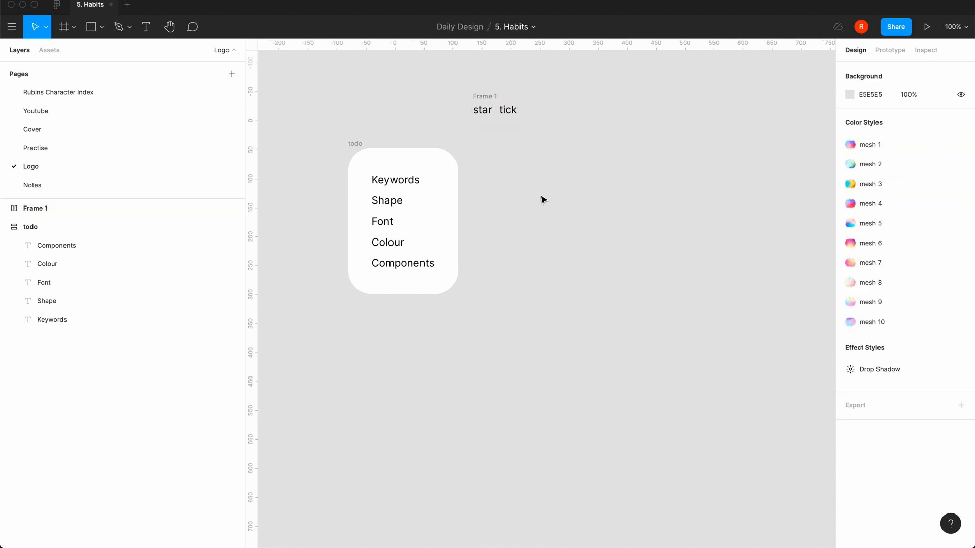
Step: Place a default-size star shape just right of the star and tick text frame
{"action": "left_click", "coordinate": [102, 31]}
{"action": "left_click", "coordinate": [100, 124]}
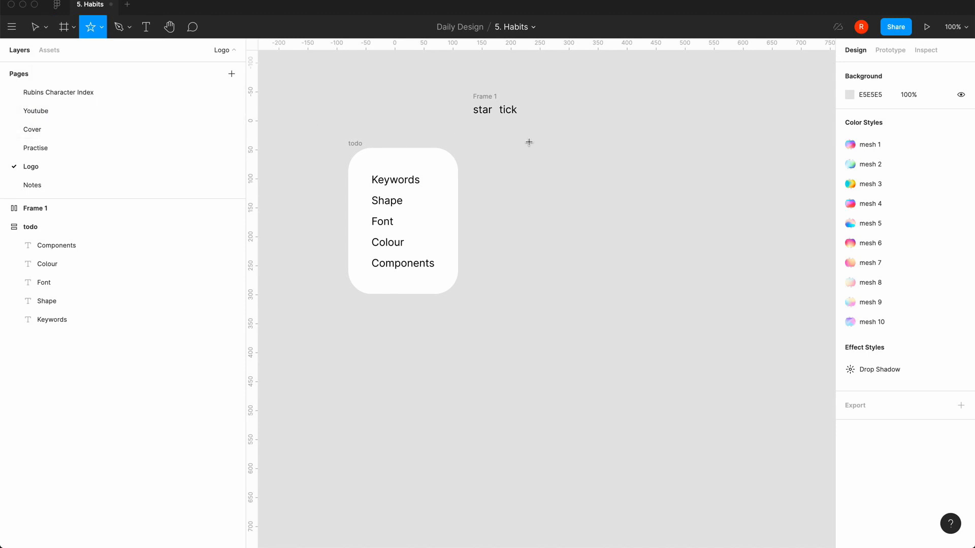
{"action": "left_click", "coordinate": [566, 129]}
{"action": "left_click", "coordinate": [514, 153]}
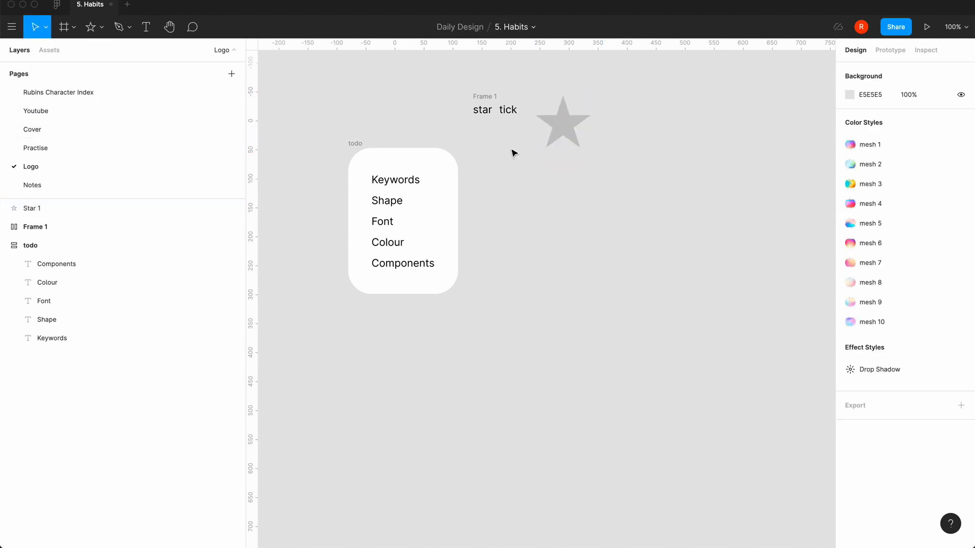
Step: Draw a check mark about 77.5 × 52.5 beside the star with the Pen tool and set its stroke weight to 8
{"action": "key", "text": "p"}
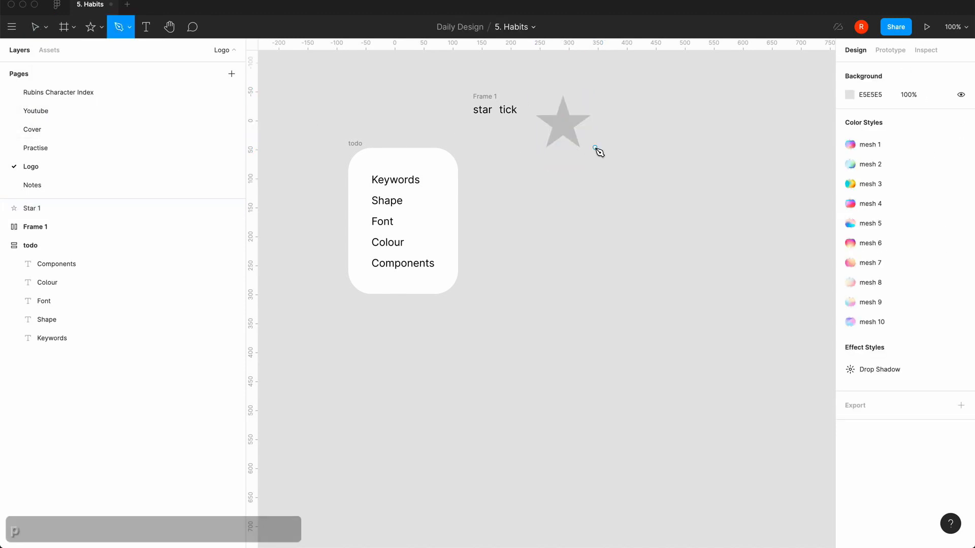
{"action": "left_click", "coordinate": [606, 126]}
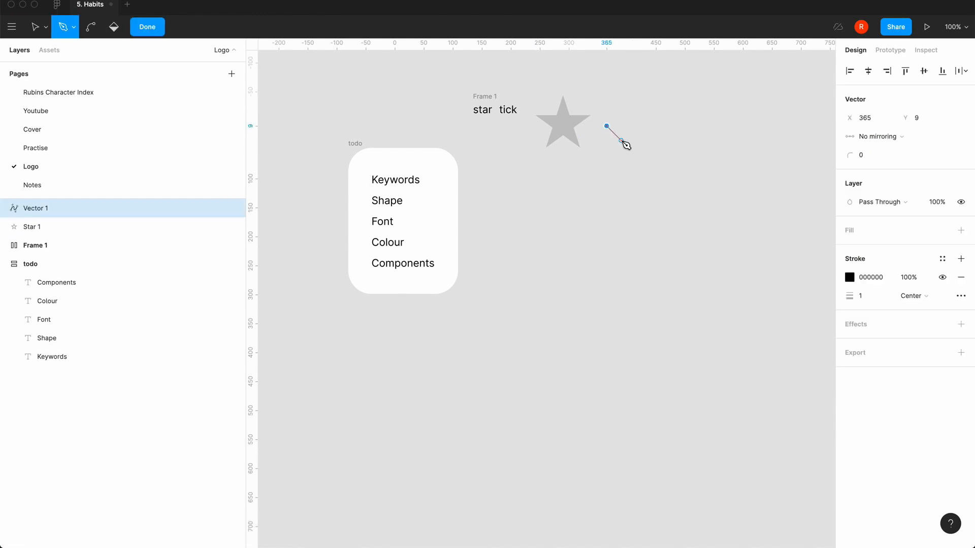
{"action": "left_click", "coordinate": [621, 140]}
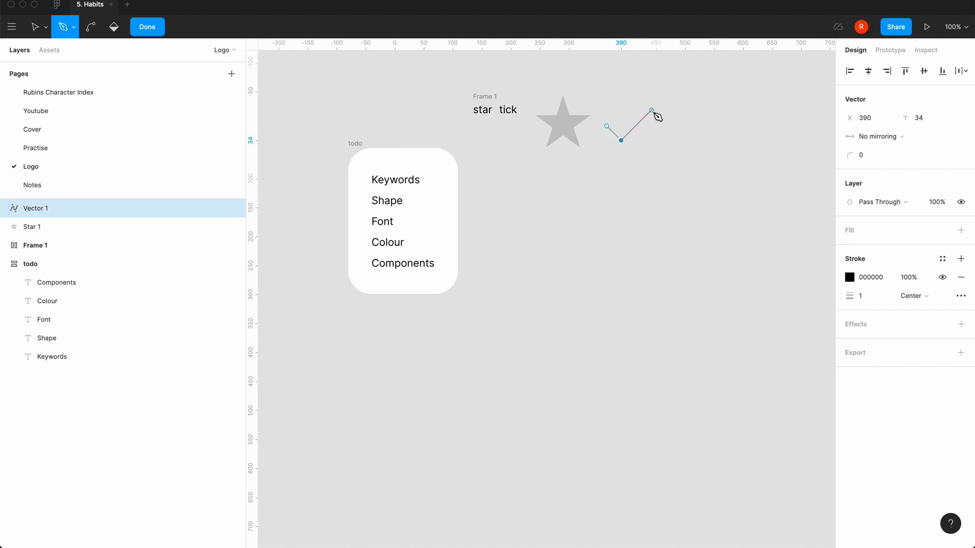
{"action": "left_click", "coordinate": [652, 109]}
{"action": "key", "text": "Escape"}
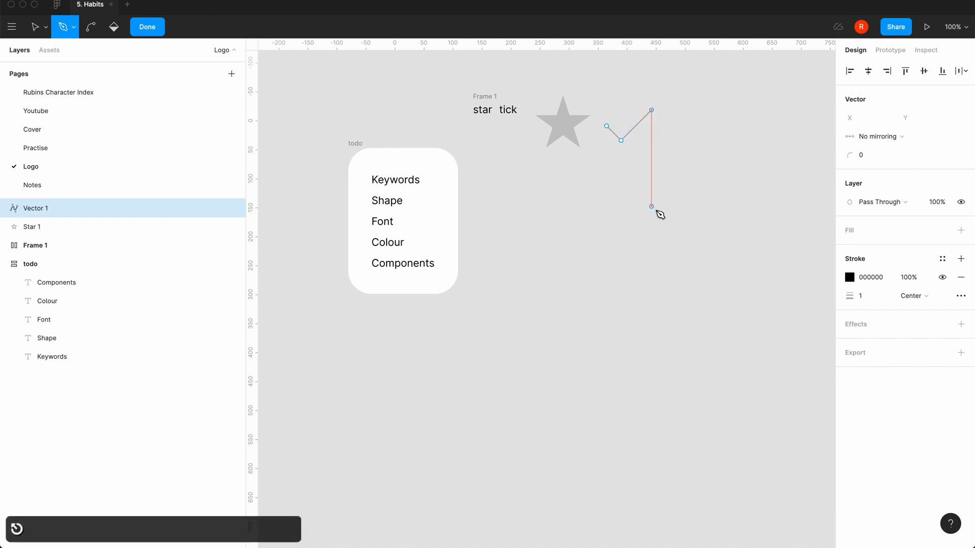
{"action": "key", "text": "Escape"}
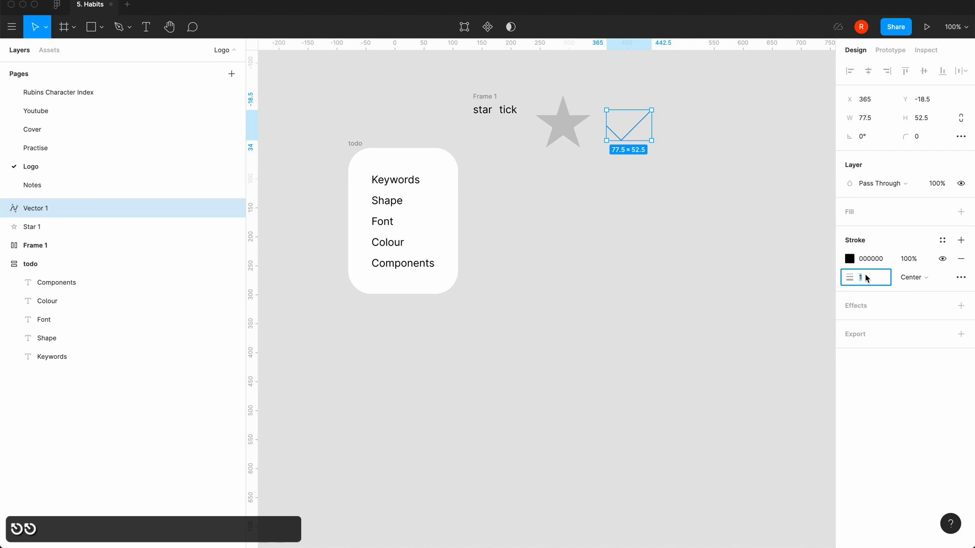
{"action": "type", "text": "8"}
{"action": "key", "text": "Return"}
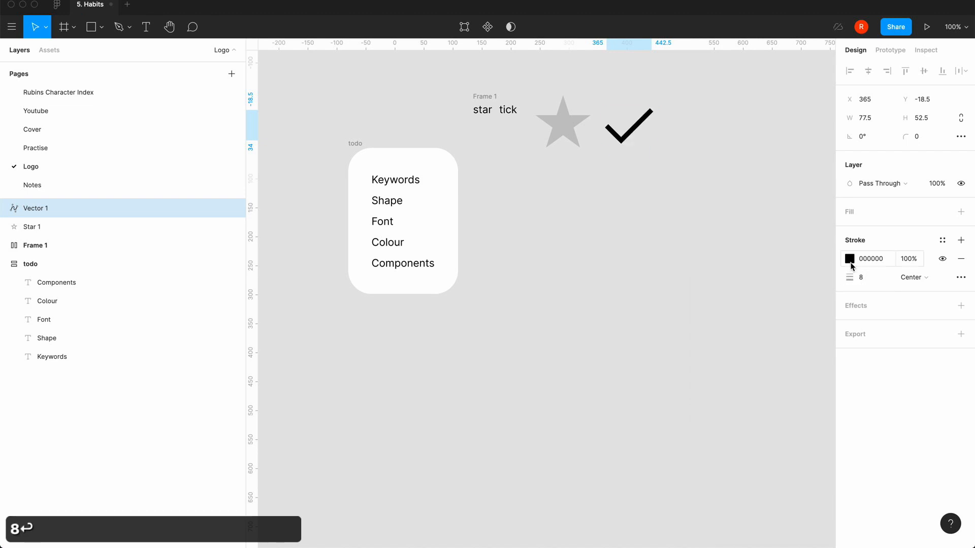
Step: Sample the star's grey, C4C4C4, as the check mark's stroke color
{"action": "left_click", "coordinate": [851, 262]}
{"action": "left_click", "coordinate": [713, 419]}
{"action": "left_click", "coordinate": [566, 130]}
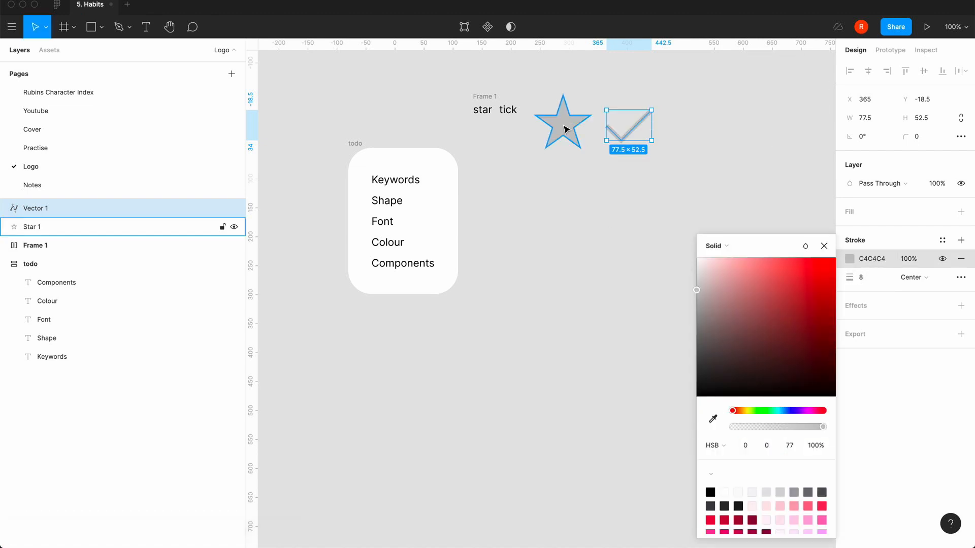
{"action": "left_click", "coordinate": [823, 246]}
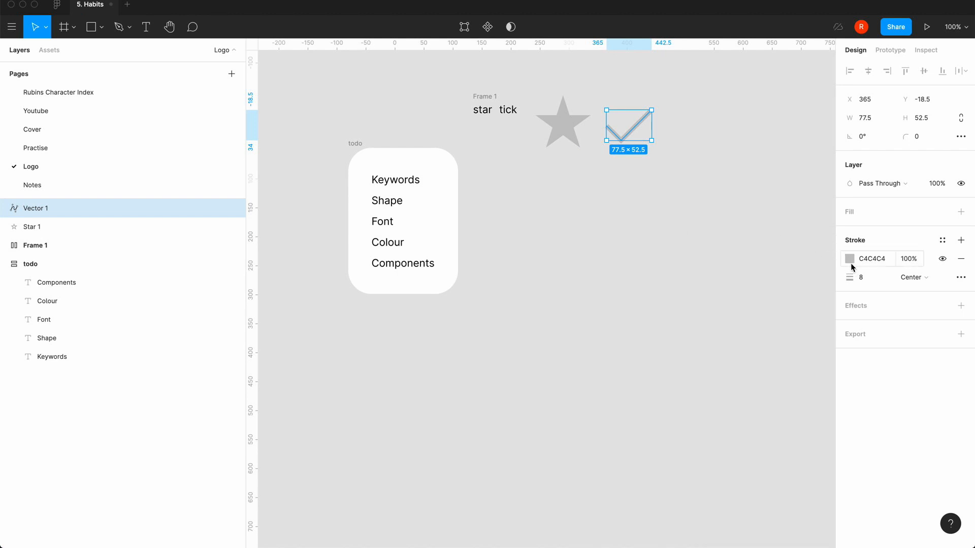
Step: Set the check mark's stroke color to the dark swatch 18181B
{"action": "left_click", "coordinate": [850, 258]}
{"action": "left_click", "coordinate": [739, 506]}
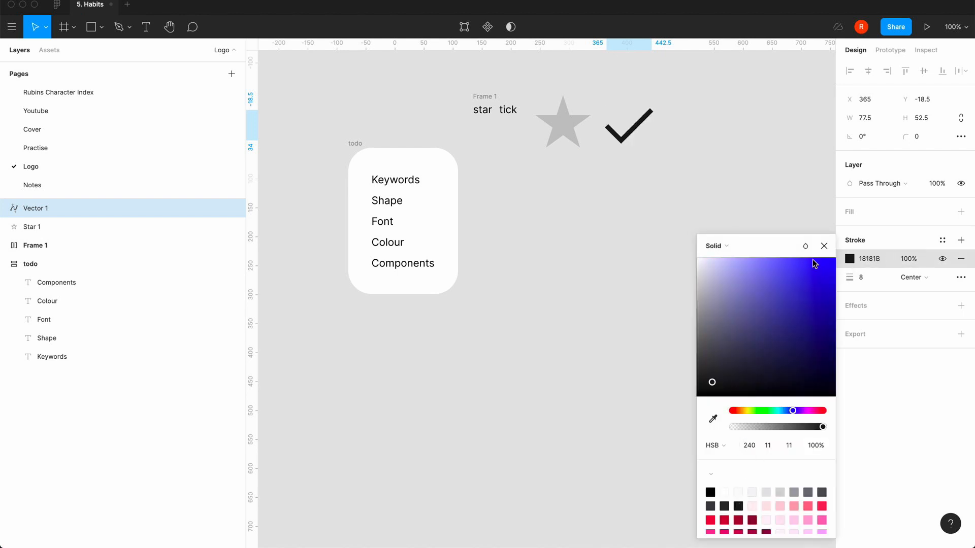
{"action": "left_click", "coordinate": [823, 246]}
{"action": "left_click", "coordinate": [599, 207]}
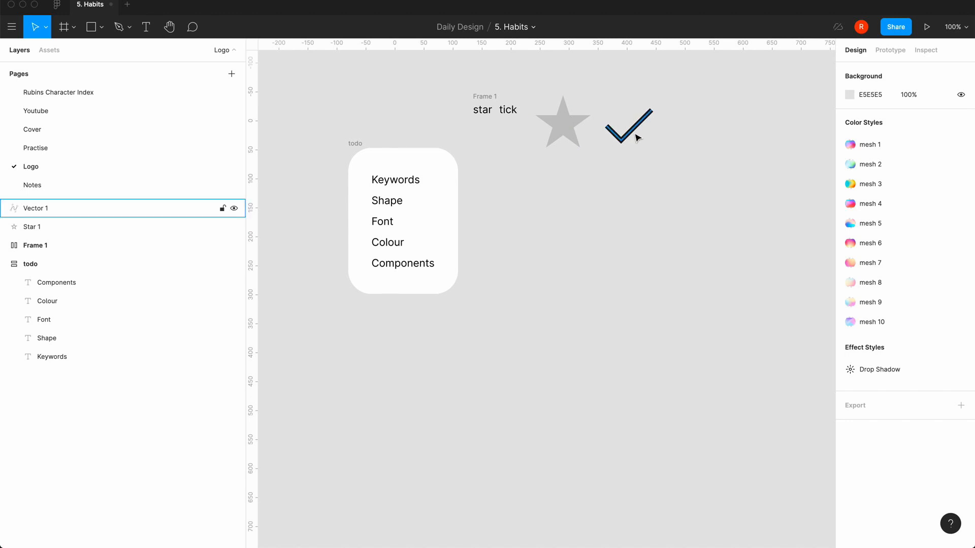
Step: Reposition the check mark slightly so it sits closer to the star
{"action": "mouse_move", "coordinate": [636, 131]}
{"action": "left_mouse_down"}
{"action": "mouse_move", "coordinate": [561, 129]}
{"action": "mouse_move", "coordinate": [631, 133]}
{"action": "left_mouse_up"}
{"action": "left_click", "coordinate": [542, 247]}
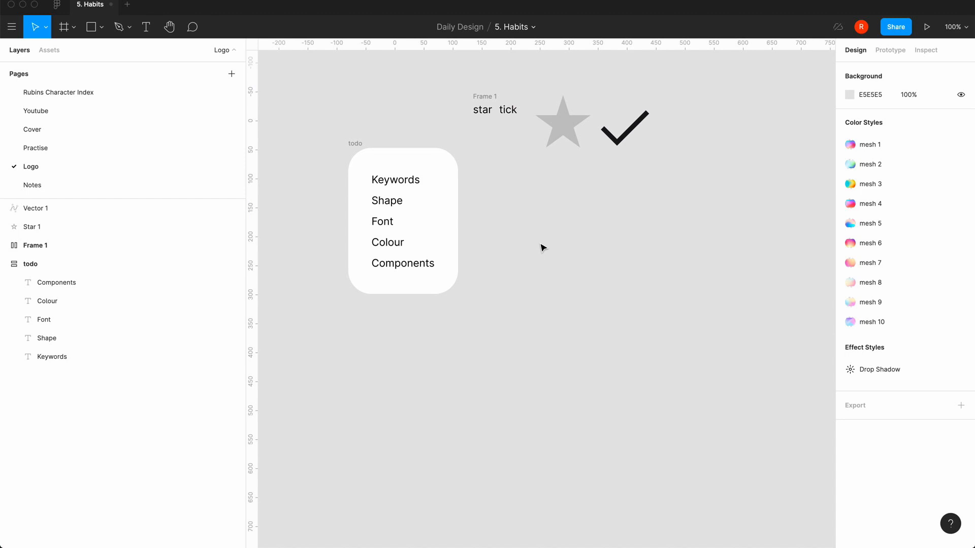
{"action": "scroll", "coordinate": [542, 247], "scroll_direction": "right", "scroll_amount": 3}
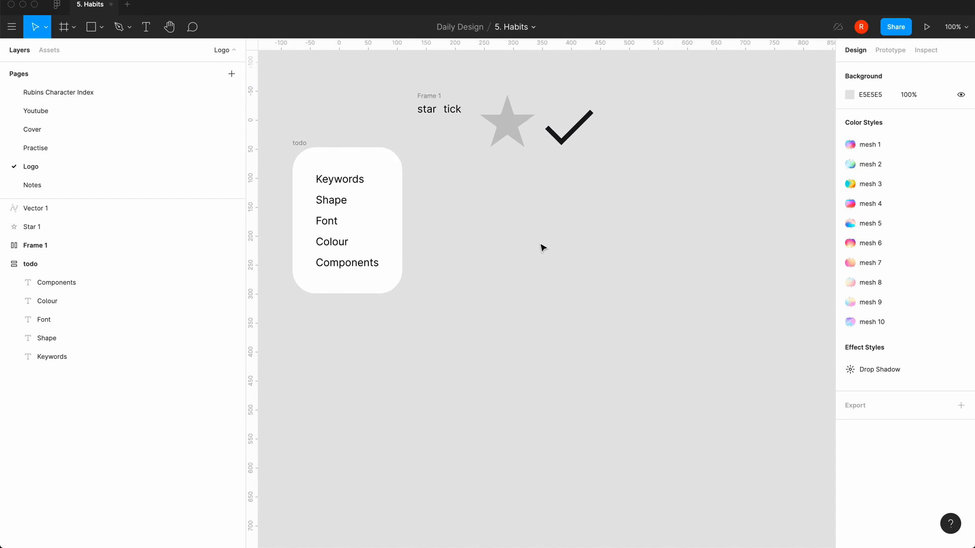
{"action": "left_click", "coordinate": [562, 131]}
{"action": "left_click_drag", "start_coordinate": [563, 131], "coordinate": [567, 138]}
{"action": "left_click", "coordinate": [500, 220]}
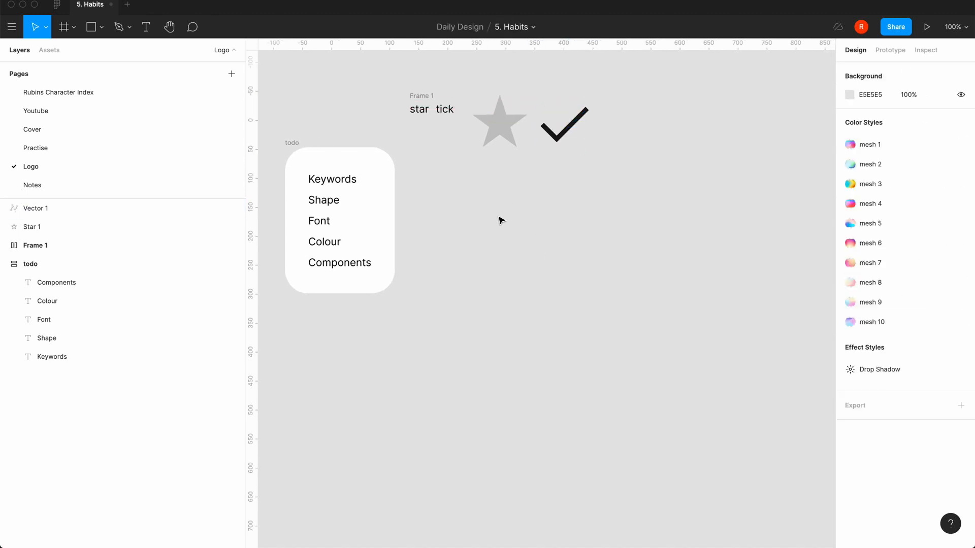
Step: Place a 100 × 100 polygon below the star and set its corner count to 5
{"action": "left_click", "coordinate": [102, 30]}
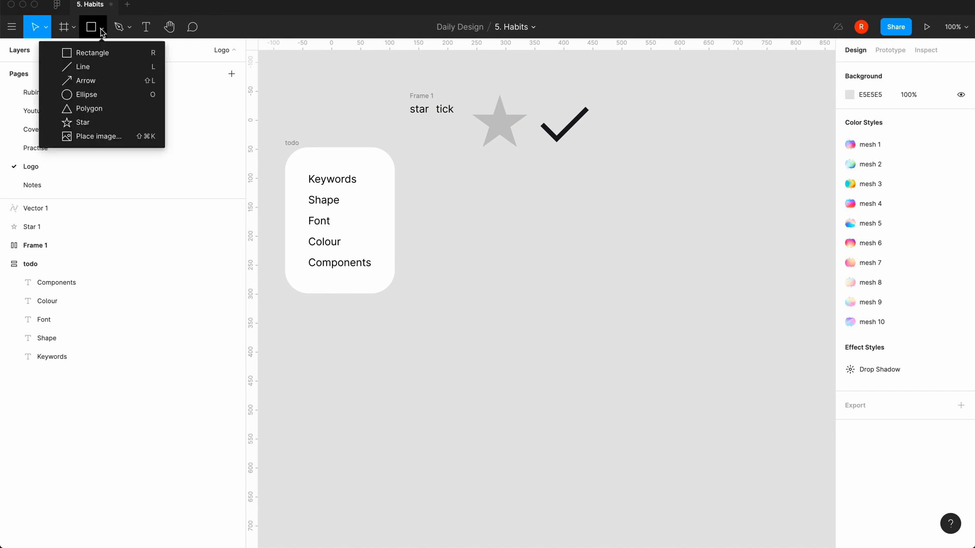
{"action": "left_click", "coordinate": [89, 109]}
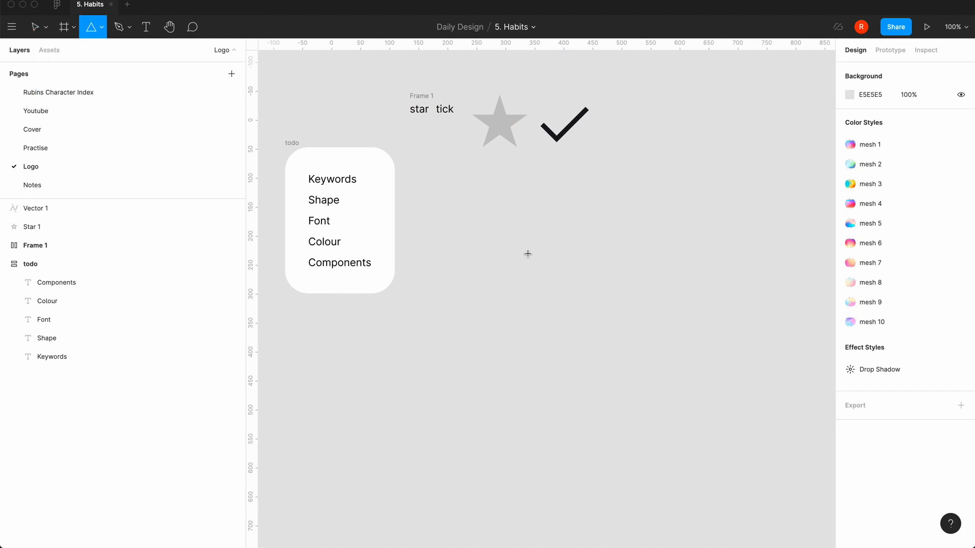
{"action": "left_click", "coordinate": [510, 214]}
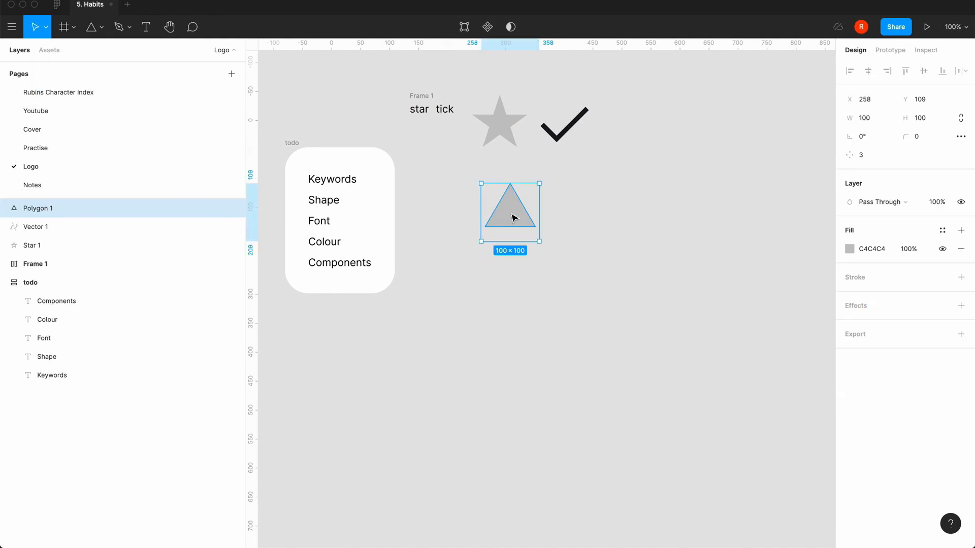
{"action": "left_click", "coordinate": [869, 160]}
{"action": "type", "text": "5"}
{"action": "key", "text": "Return"}
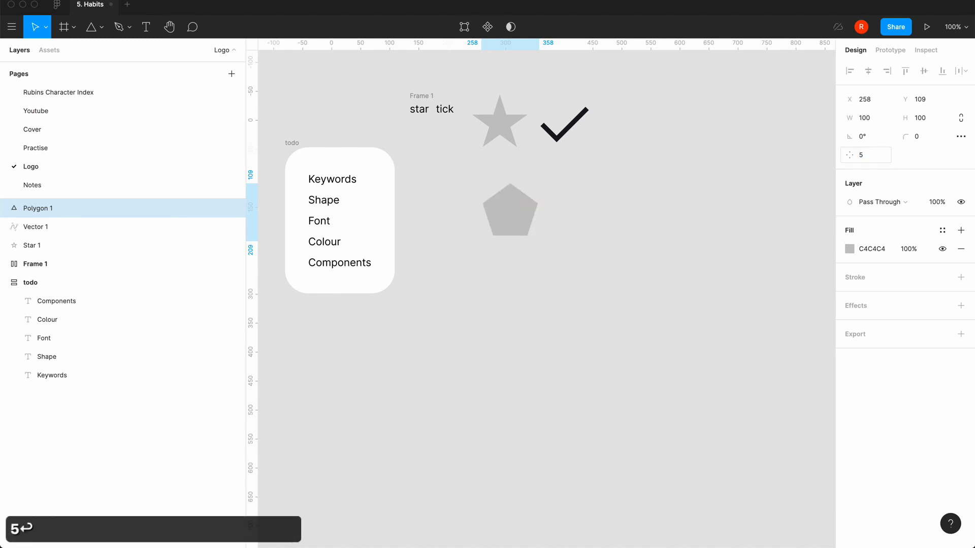
{"action": "left_click", "coordinate": [489, 304]}
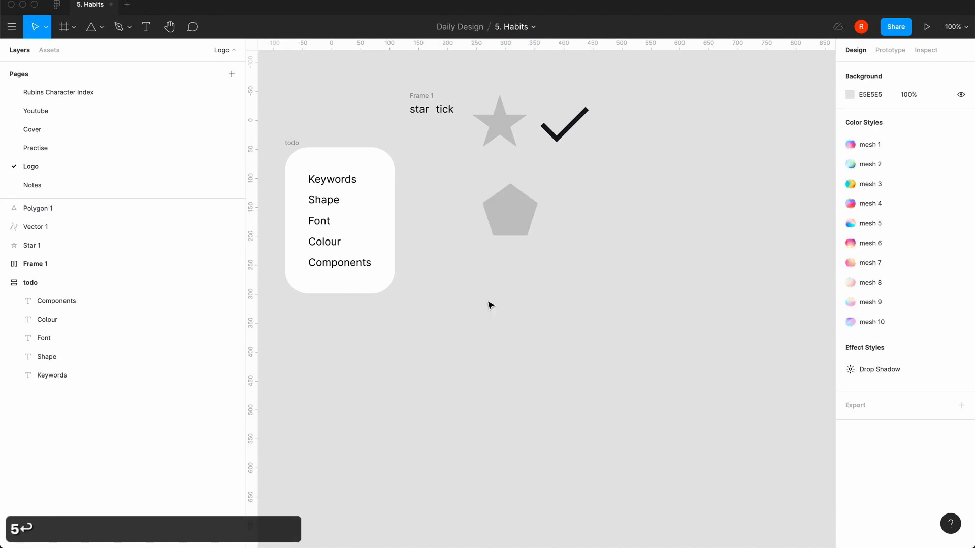
Step: Examine the pentagon's outline and corners up close at 800% zoom
{"action": "left_click", "coordinate": [523, 211]}
{"action": "key", "text": "equal"}
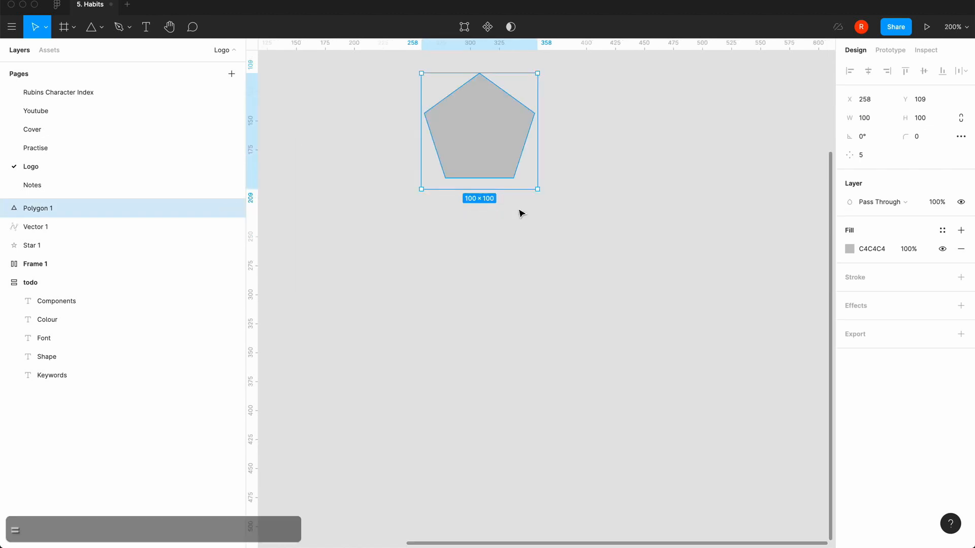
{"action": "scroll", "coordinate": [519, 210], "scroll_direction": "up", "scroll_amount": 3}
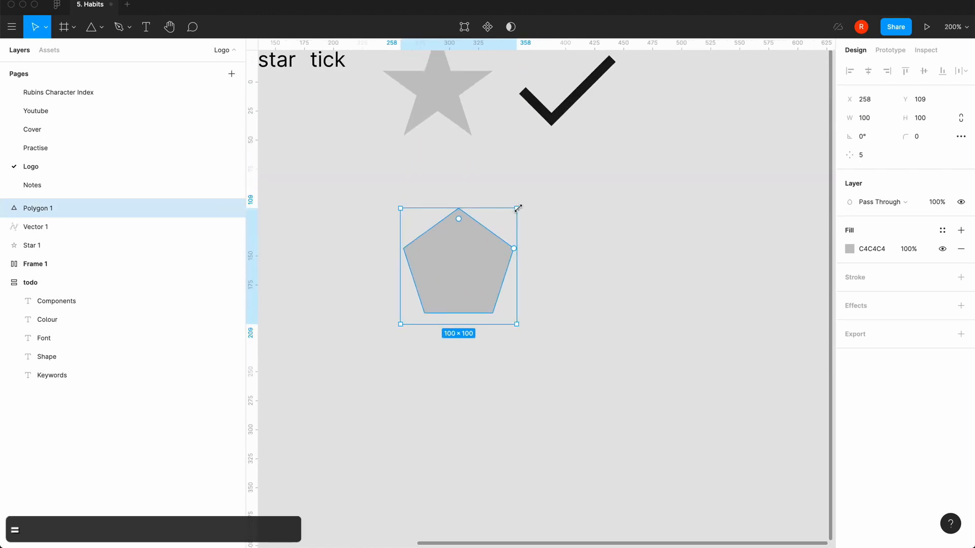
{"action": "left_click", "coordinate": [607, 282]}
{"action": "left_click", "coordinate": [425, 266]}
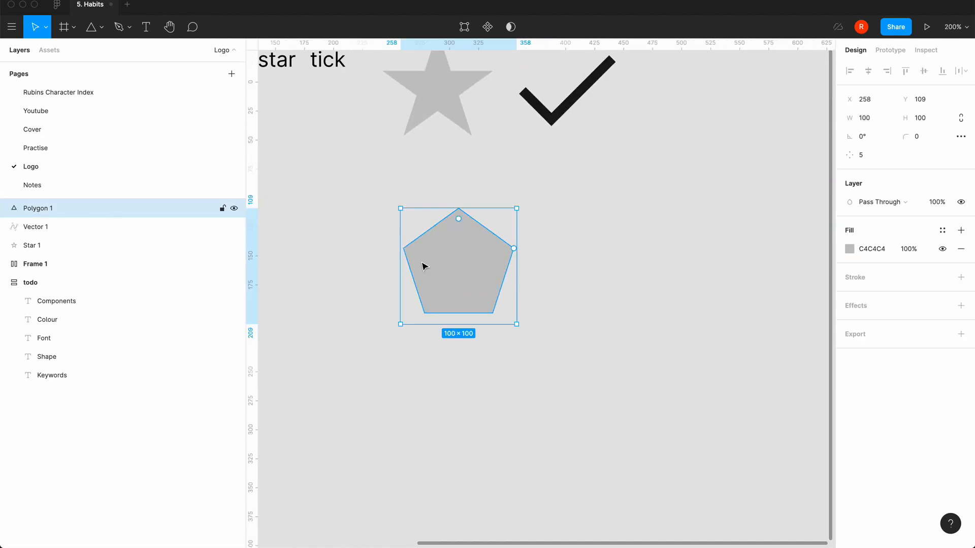
{"action": "key", "text": "equal"}
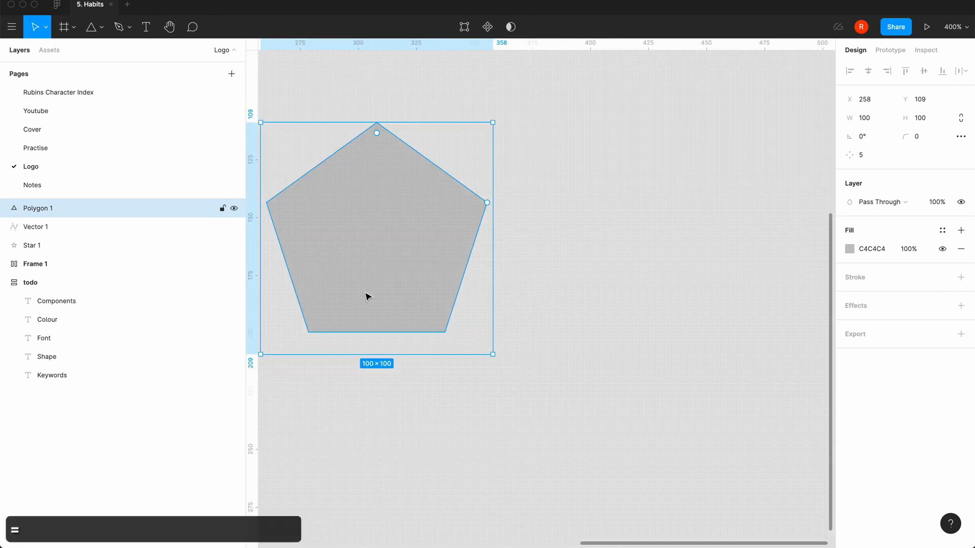
{"action": "scroll", "coordinate": [367, 297], "scroll_direction": "left", "scroll_amount": 3}
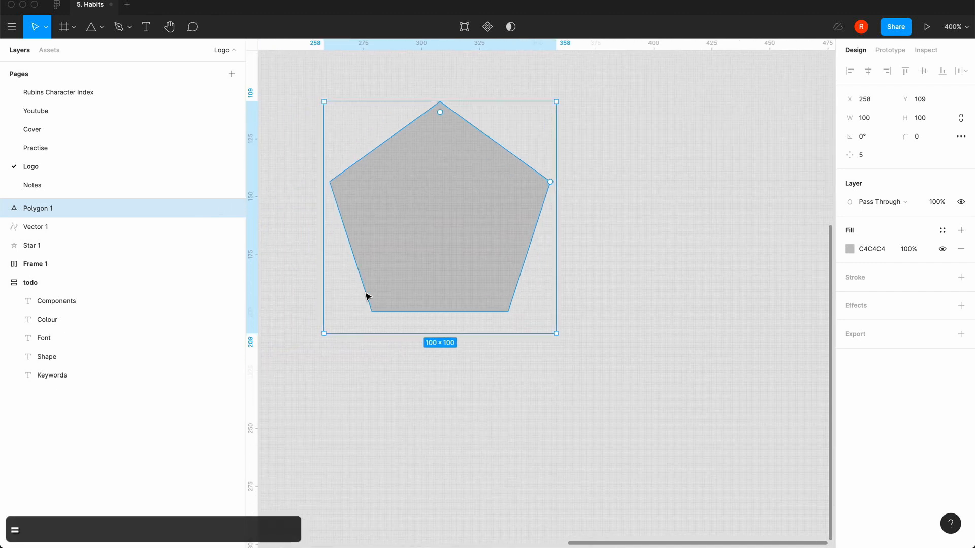
{"action": "left_click", "coordinate": [603, 197]}
{"action": "key", "text": "equal"}
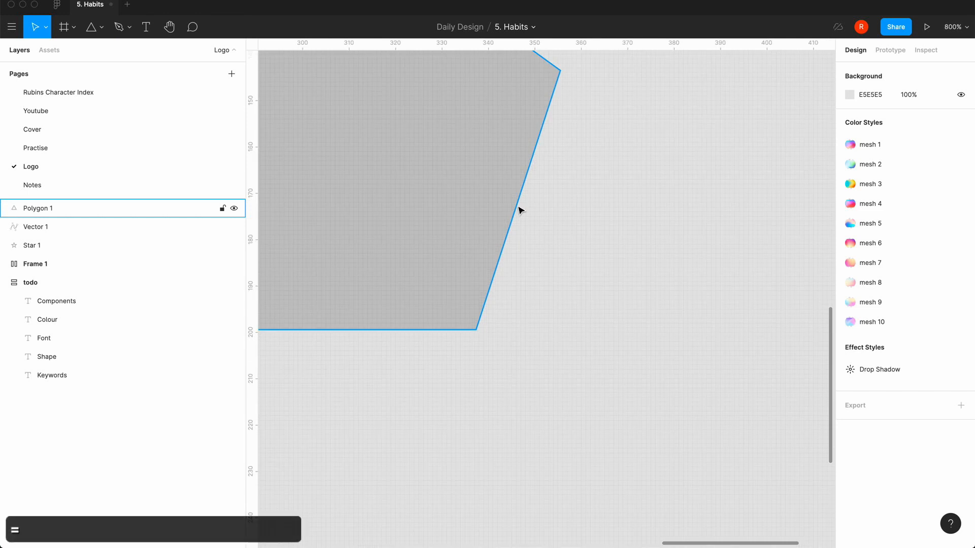
{"action": "scroll", "coordinate": [521, 210], "scroll_direction": "left", "scroll_amount": 2}
{"action": "scroll", "coordinate": [521, 210], "scroll_direction": "up", "scroll_amount": 2}
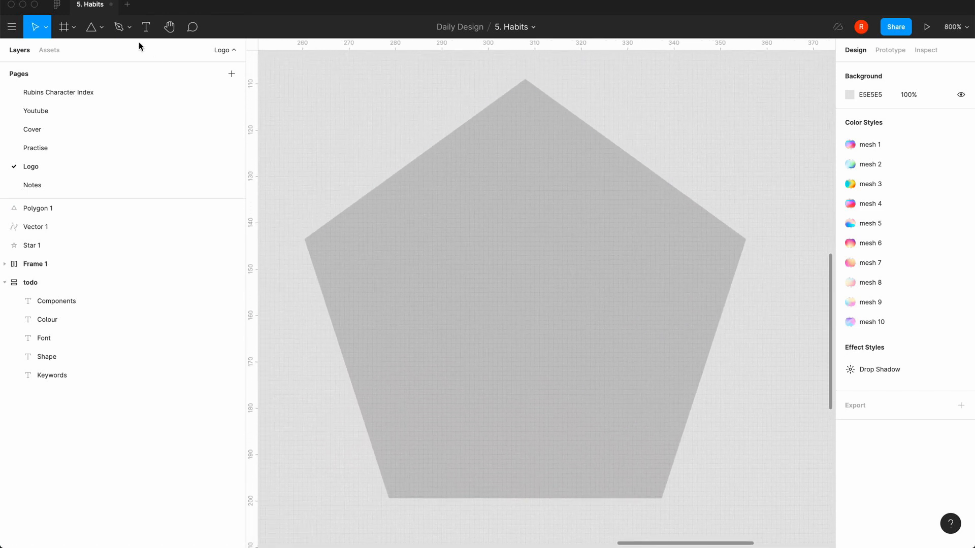
{"action": "left_click", "coordinate": [129, 27]}
{"action": "left_click", "coordinate": [121, 51]}
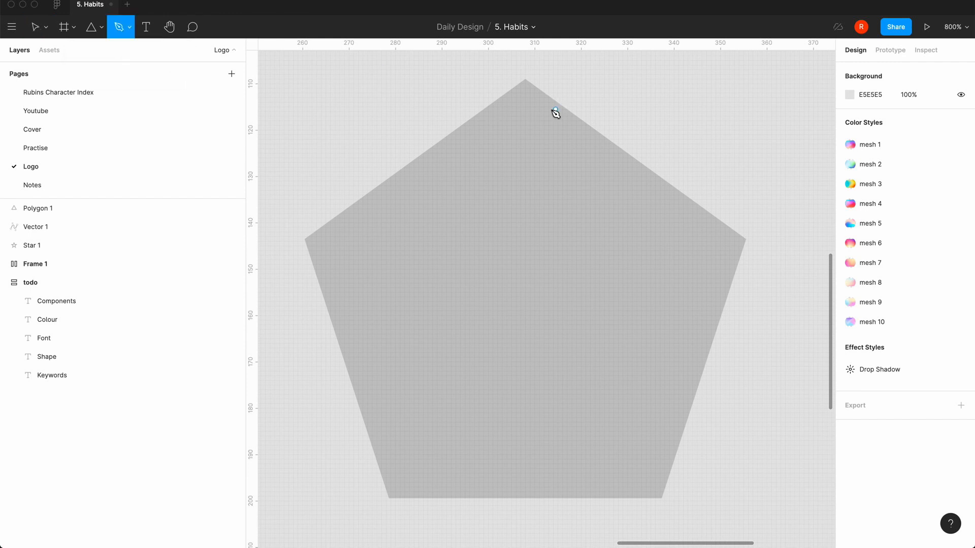
{"action": "left_click", "coordinate": [525, 81]}
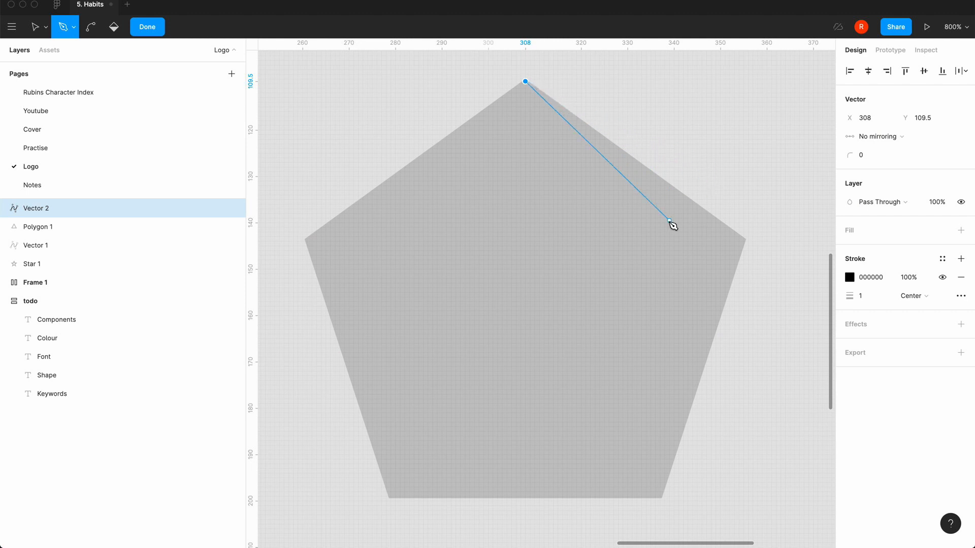
{"action": "key", "text": "super+z"}
{"action": "key", "text": "super+z"}
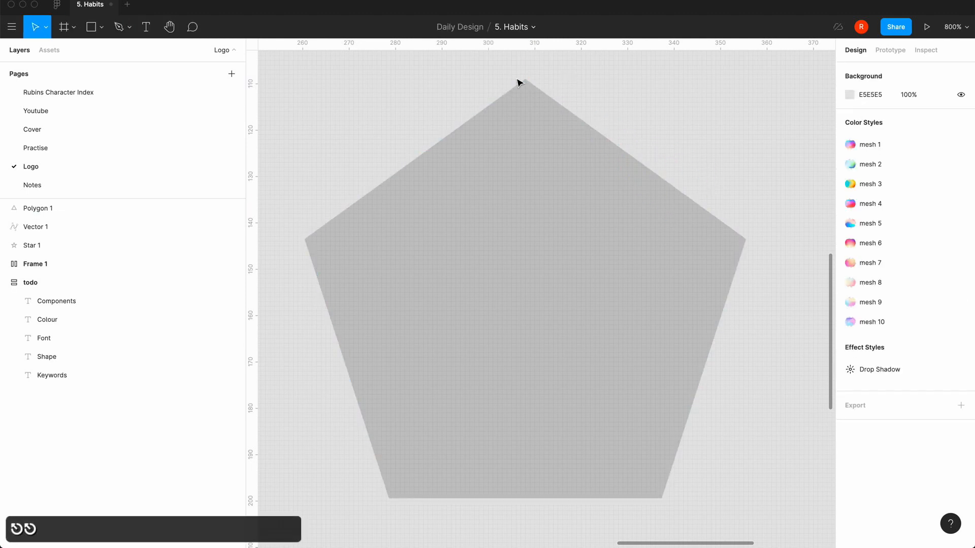
Step: Trace the pentagon's outline with the Pen tool, placing a point on each of the five corners and closing the path
{"action": "key", "text": "p"}
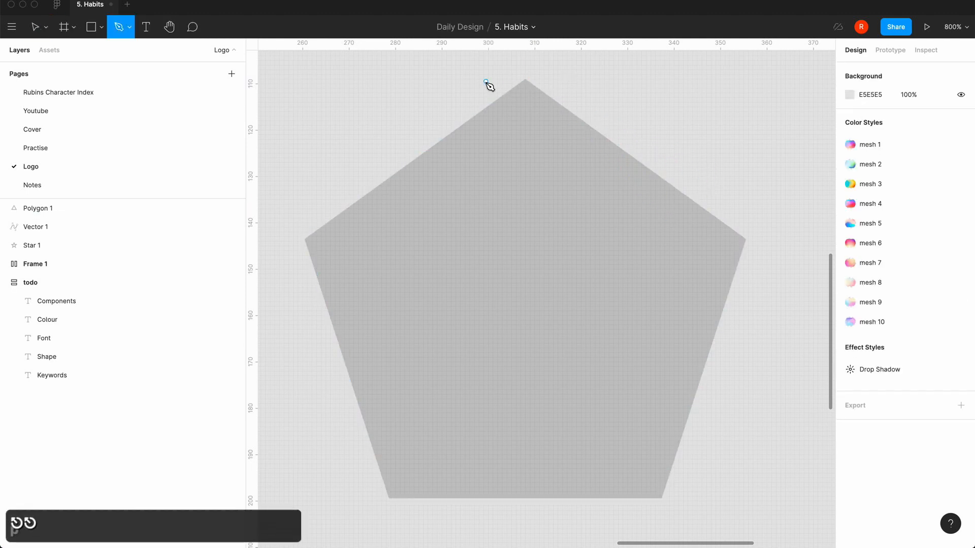
{"action": "left_click", "coordinate": [525, 80]}
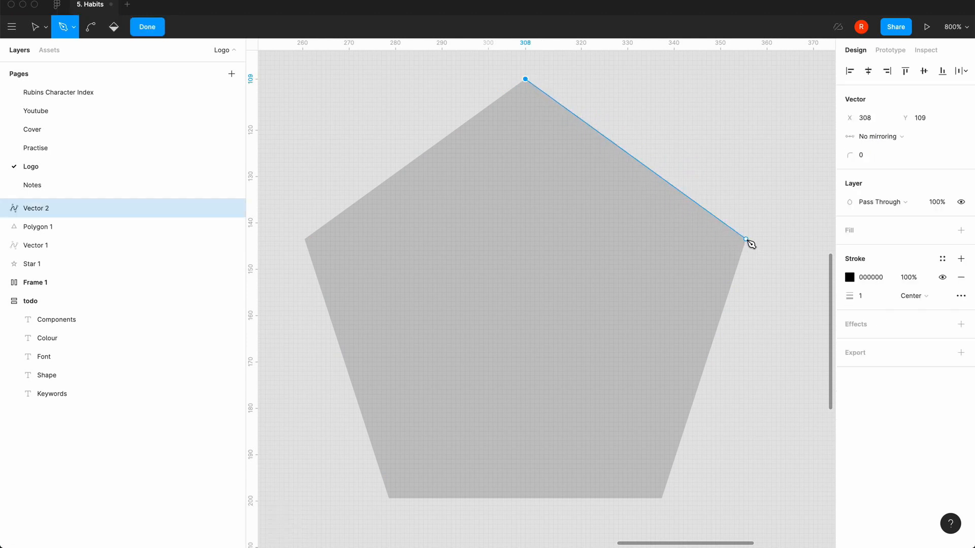
{"action": "left_click", "coordinate": [746, 239]}
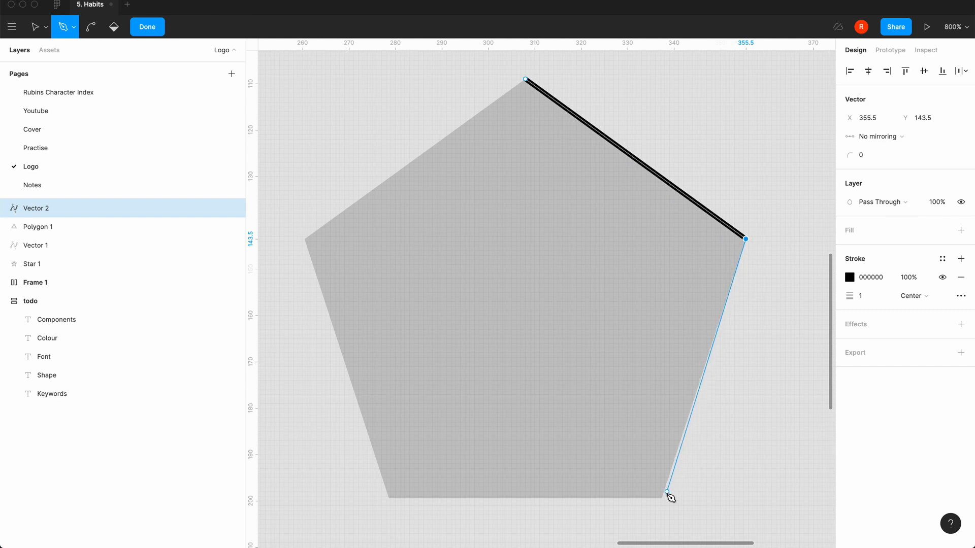
{"action": "left_click", "coordinate": [663, 499]}
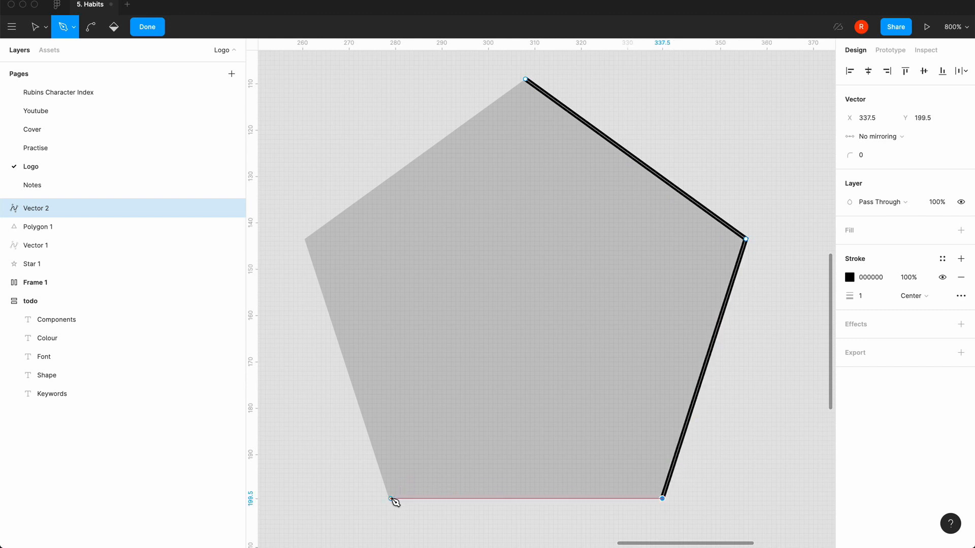
{"action": "left_click", "coordinate": [388, 500]}
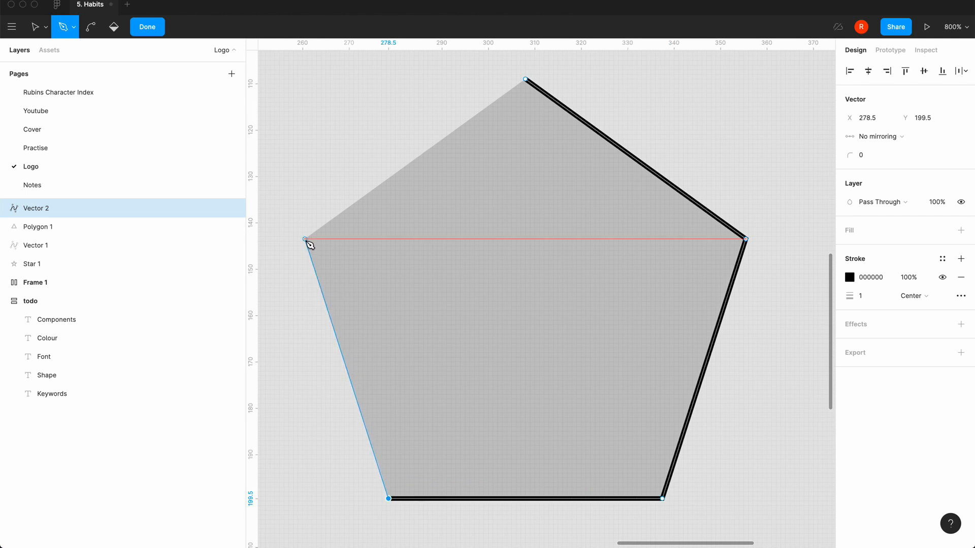
{"action": "left_click", "coordinate": [306, 239]}
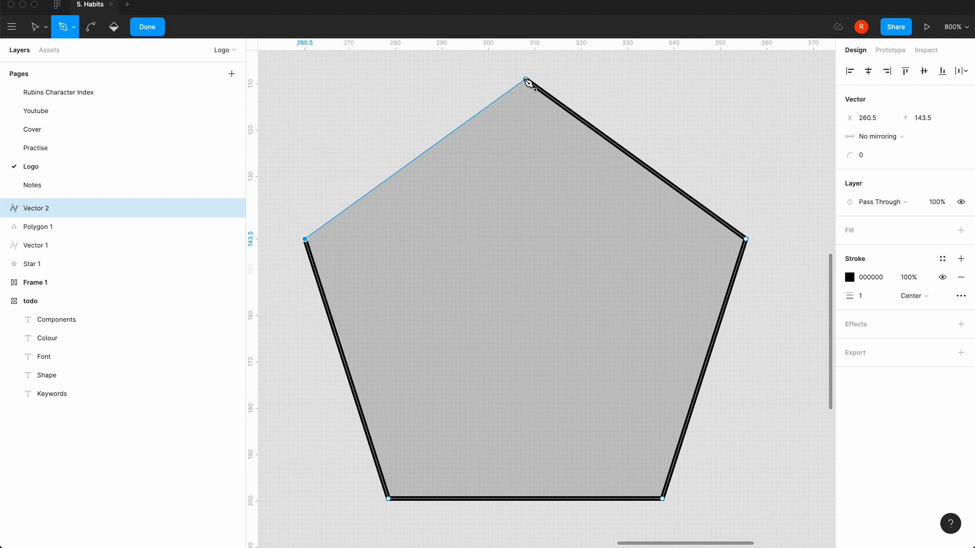
{"action": "left_click", "coordinate": [526, 79]}
{"action": "left_click", "coordinate": [516, 311]}
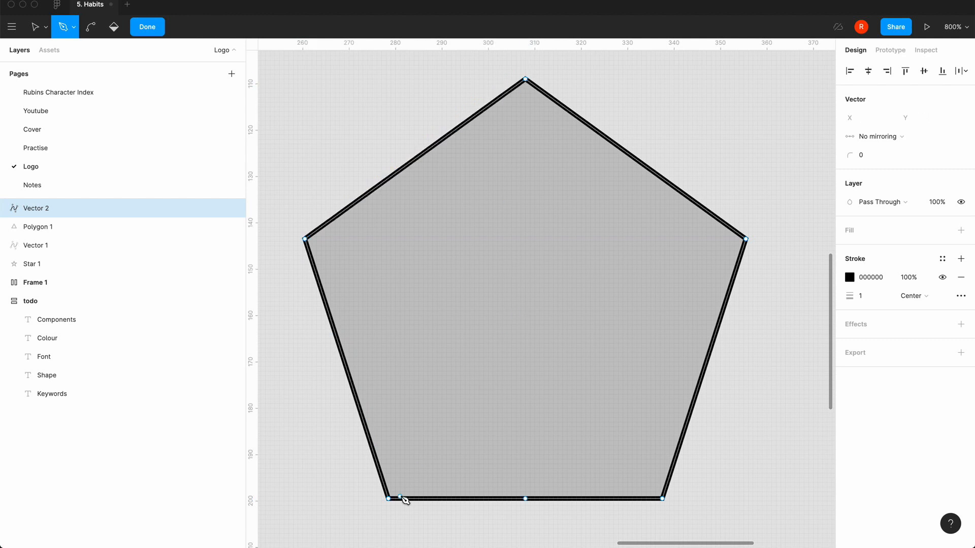
Step: Connect the pentagon's two base corners to its apex and join its two side corners with a horizontal line
{"action": "left_click", "coordinate": [389, 500]}
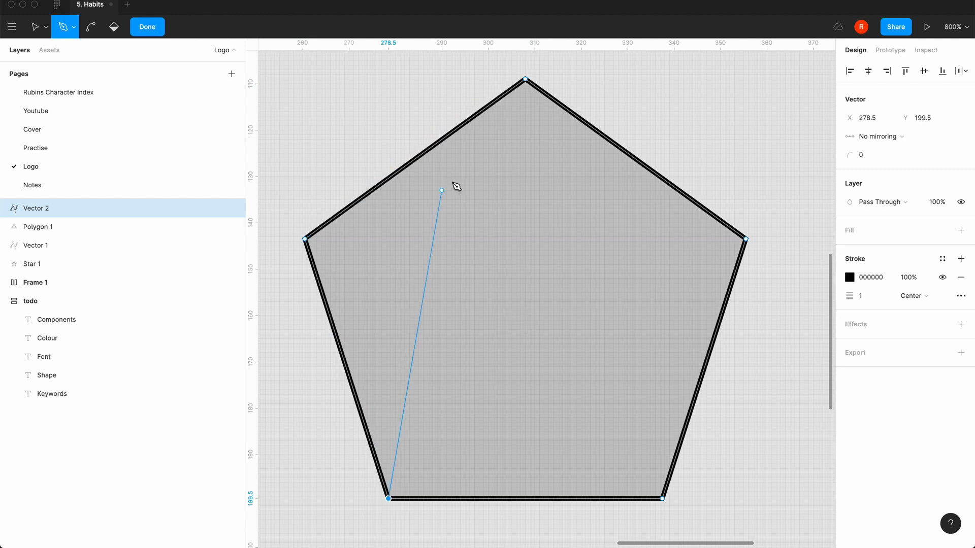
{"action": "left_click", "coordinate": [526, 80]}
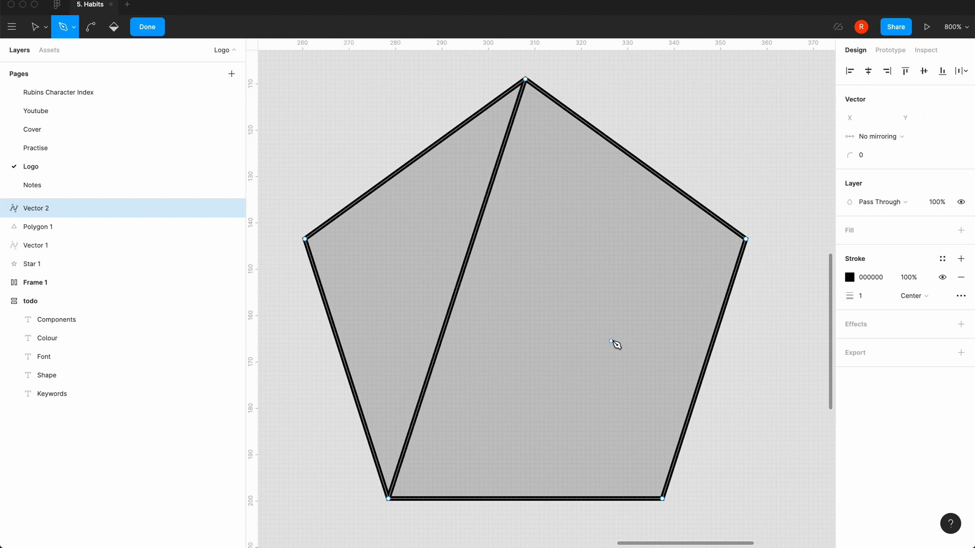
{"action": "left_click", "coordinate": [663, 499]}
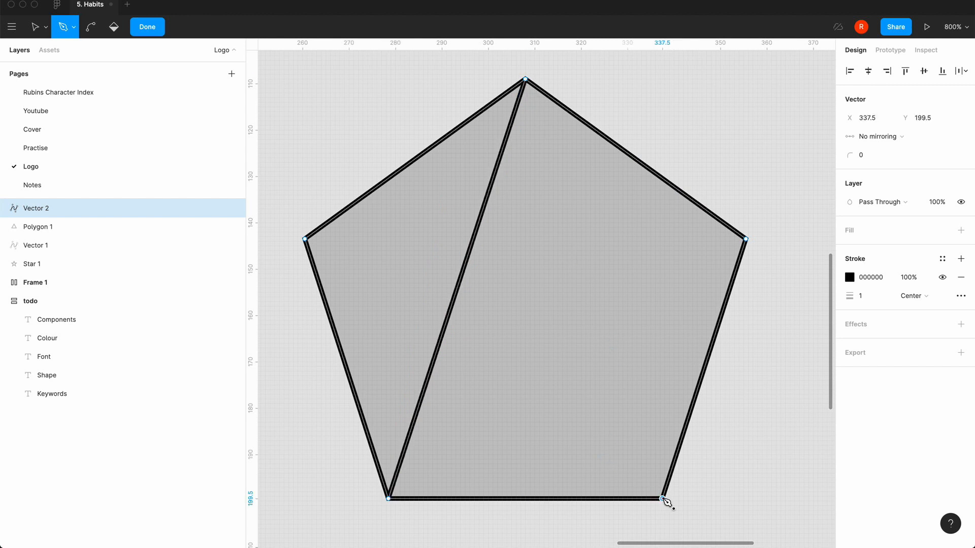
{"action": "left_click", "coordinate": [528, 82]}
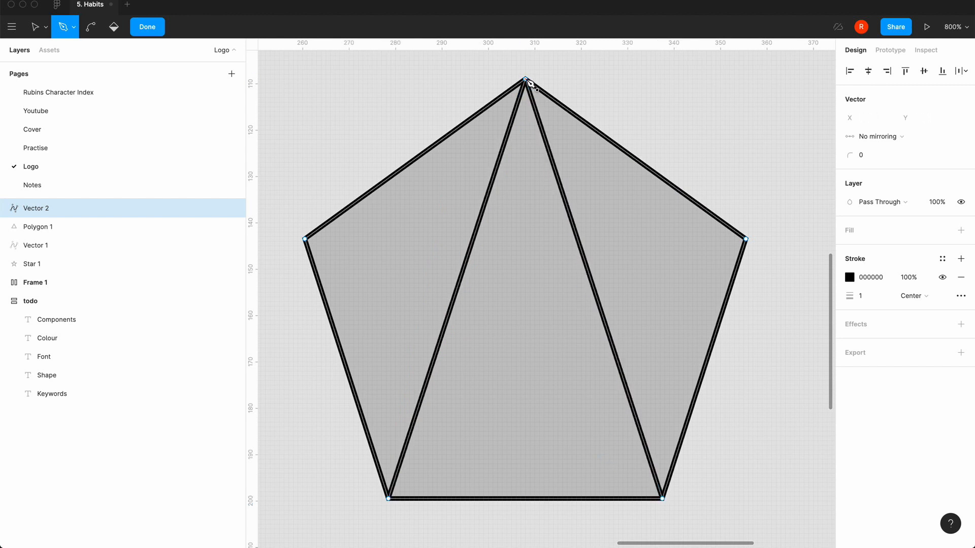
{"action": "left_click", "coordinate": [747, 239]}
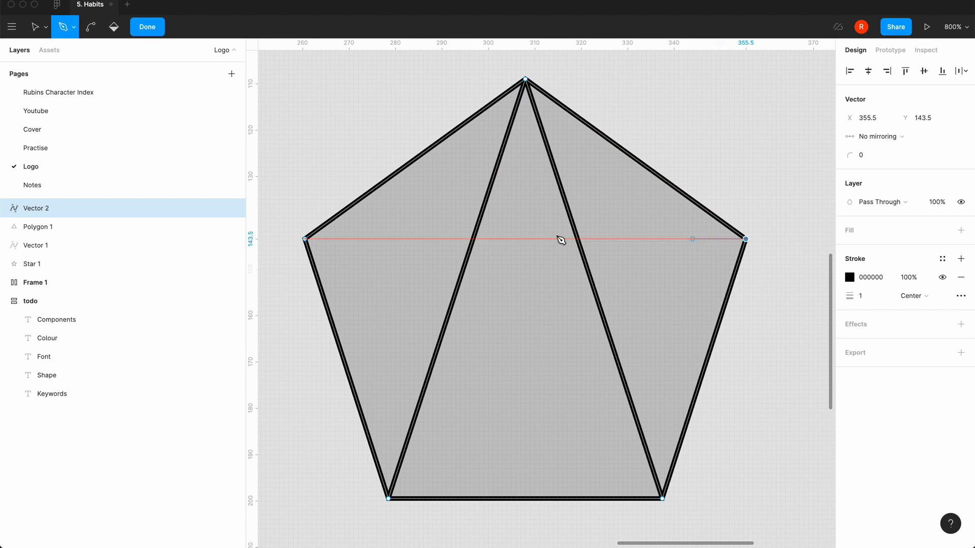
{"action": "left_click", "coordinate": [305, 239]}
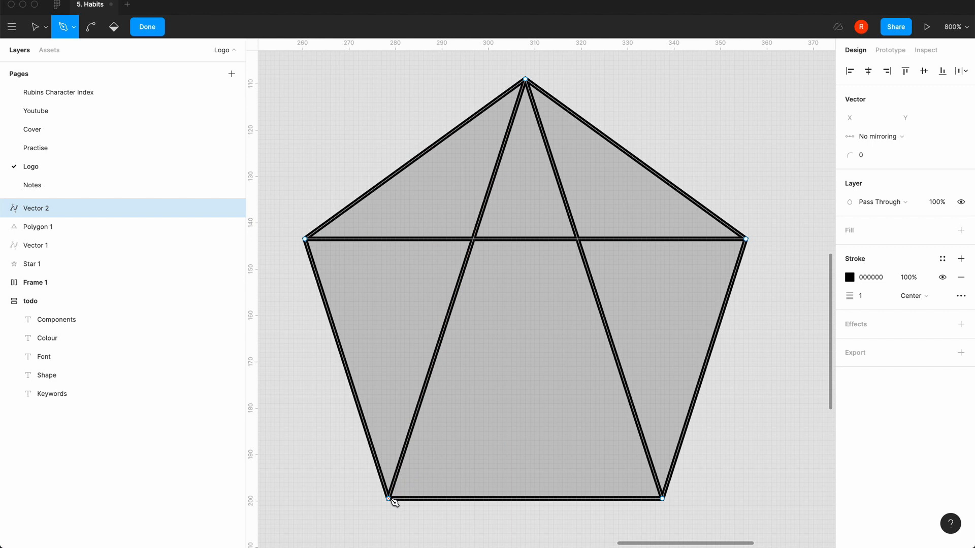
Step: Draw the two remaining diagonals from the base corners to the opposite side corners, completing the inner star, and finish vector editing
{"action": "left_click", "coordinate": [389, 499]}
{"action": "left_click", "coordinate": [746, 239]}
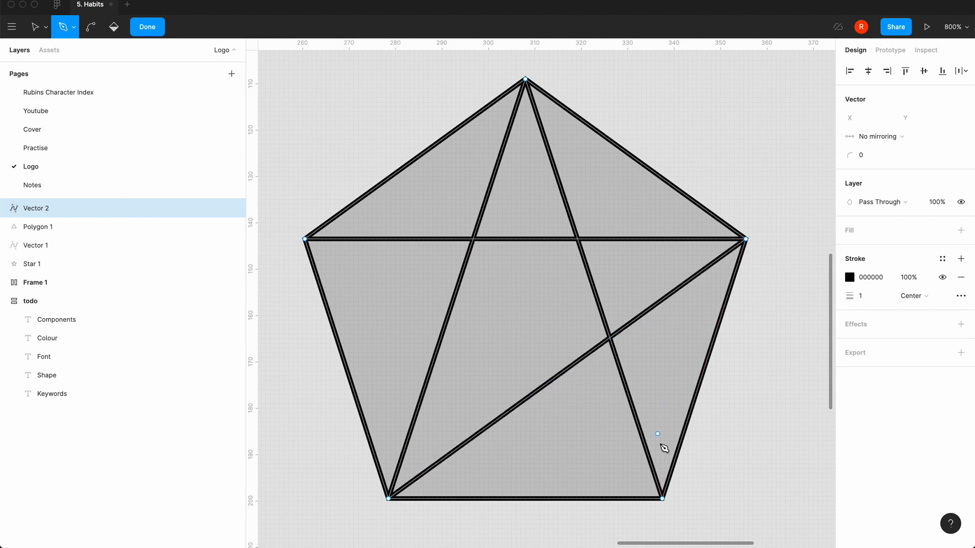
{"action": "left_click", "coordinate": [662, 499]}
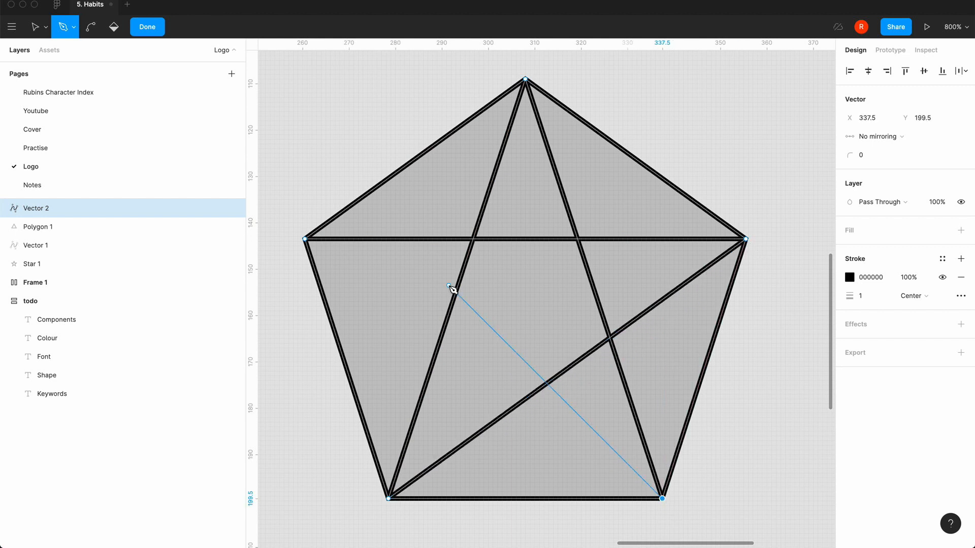
{"action": "left_click", "coordinate": [305, 239]}
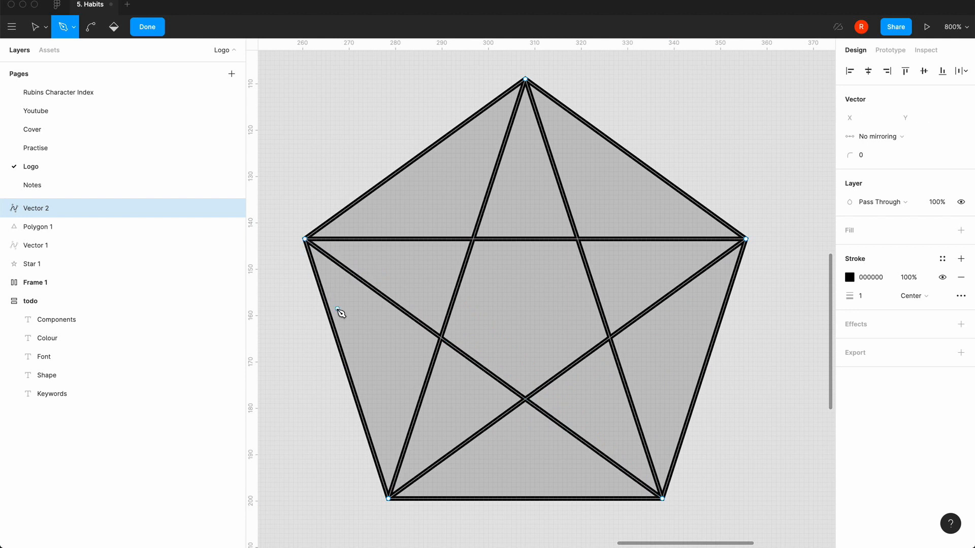
{"action": "key", "text": "super+z"}
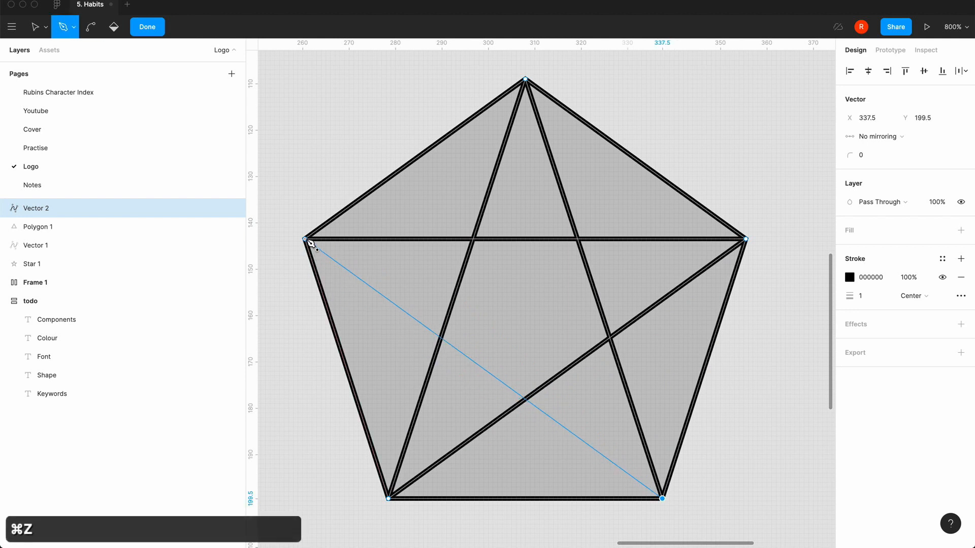
{"action": "left_click", "coordinate": [307, 240]}
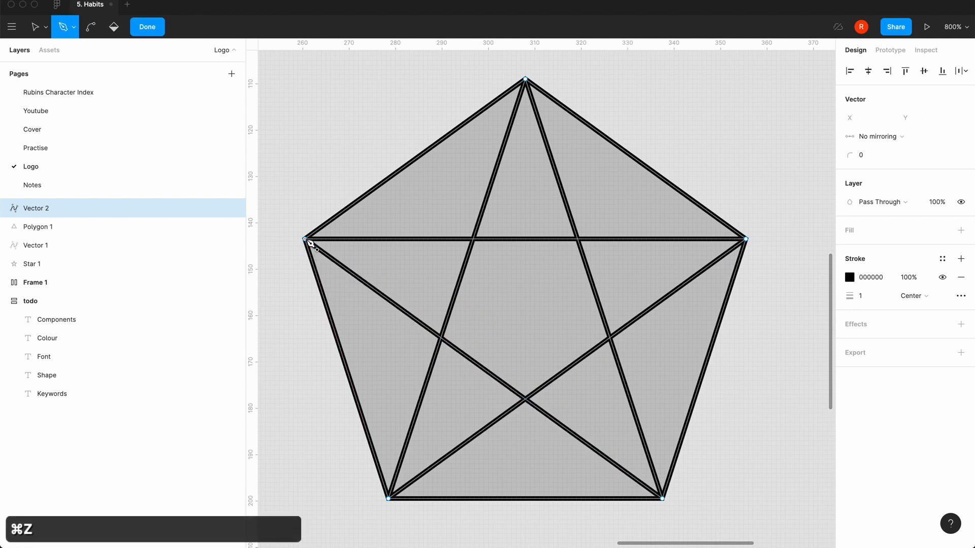
{"action": "left_click", "coordinate": [154, 28]}
{"action": "left_click", "coordinate": [321, 126]}
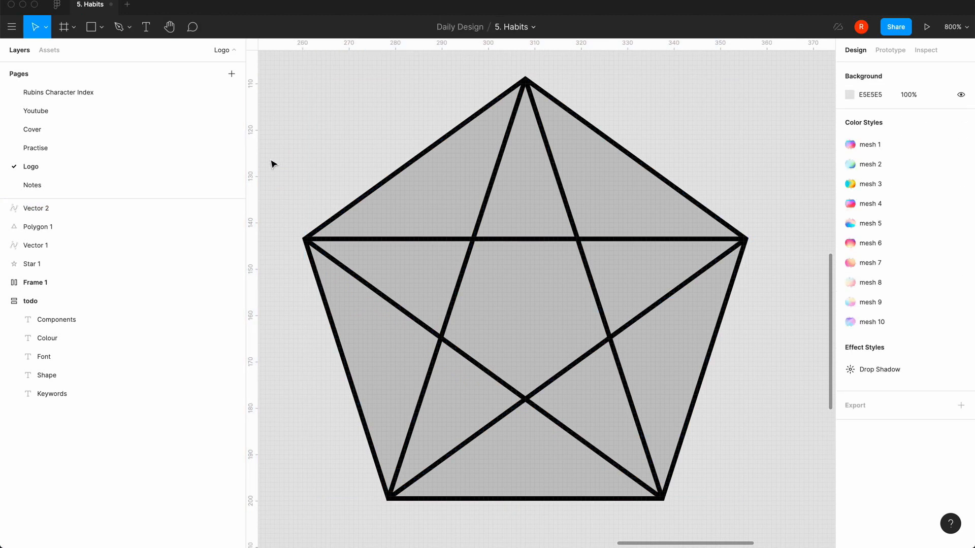
Step: Group the pentagon with the star lines traced over it
{"action": "key", "text": "minus"}
{"action": "key", "text": "equal"}
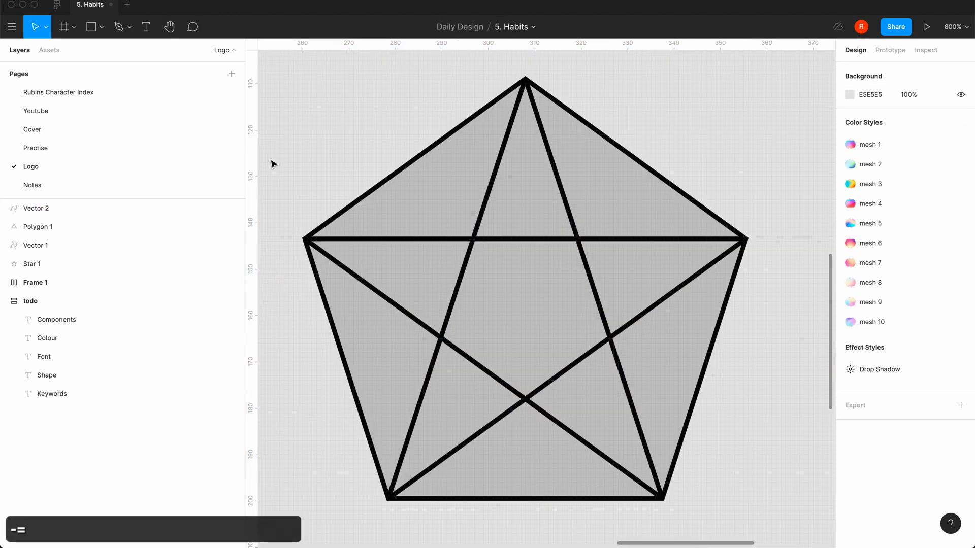
{"action": "key", "text": "minus"}
{"action": "key", "text": "minus"}
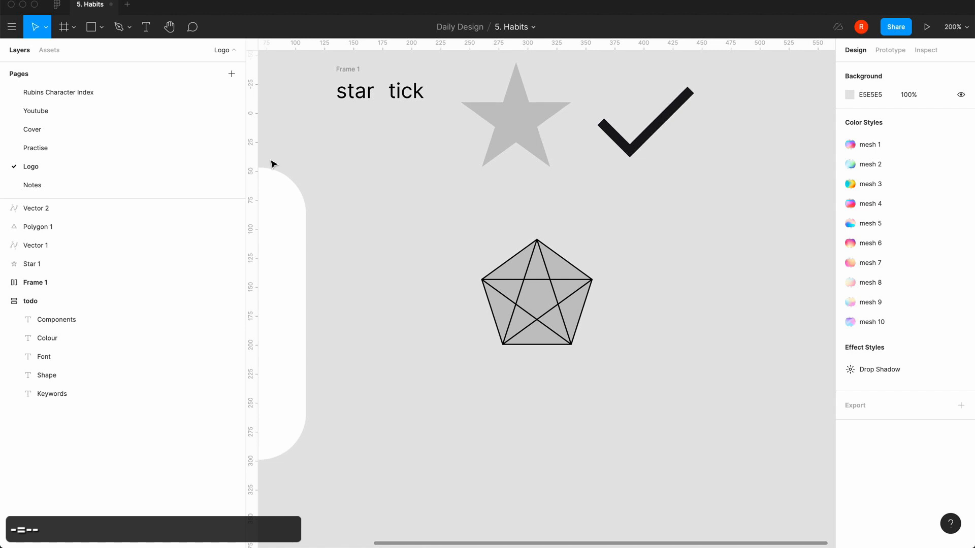
{"action": "key", "text": "equal"}
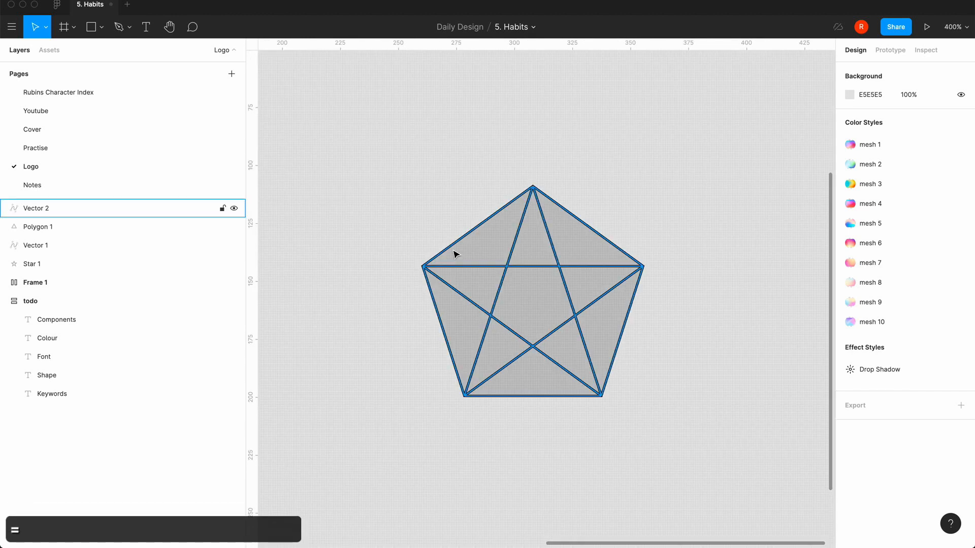
{"action": "key", "text": "minus"}
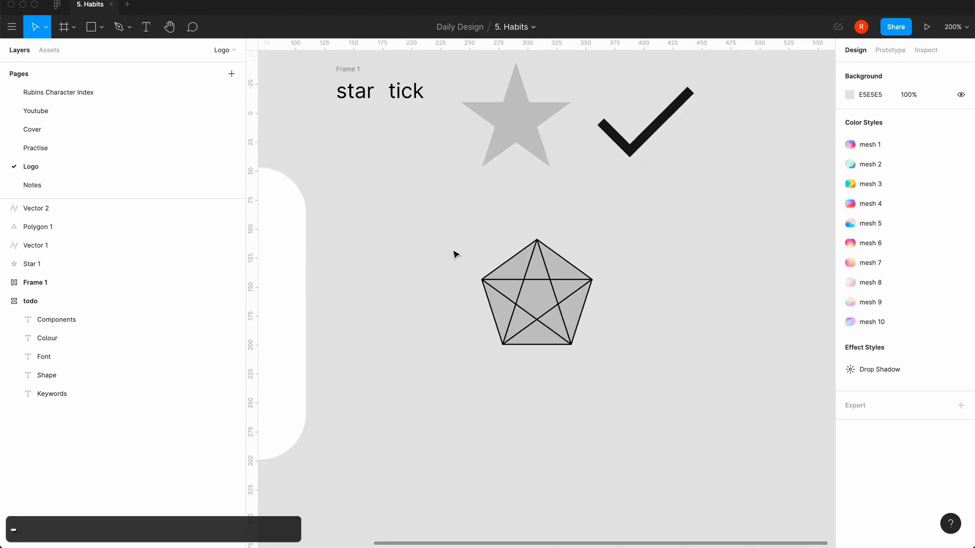
{"action": "key", "text": "equal"}
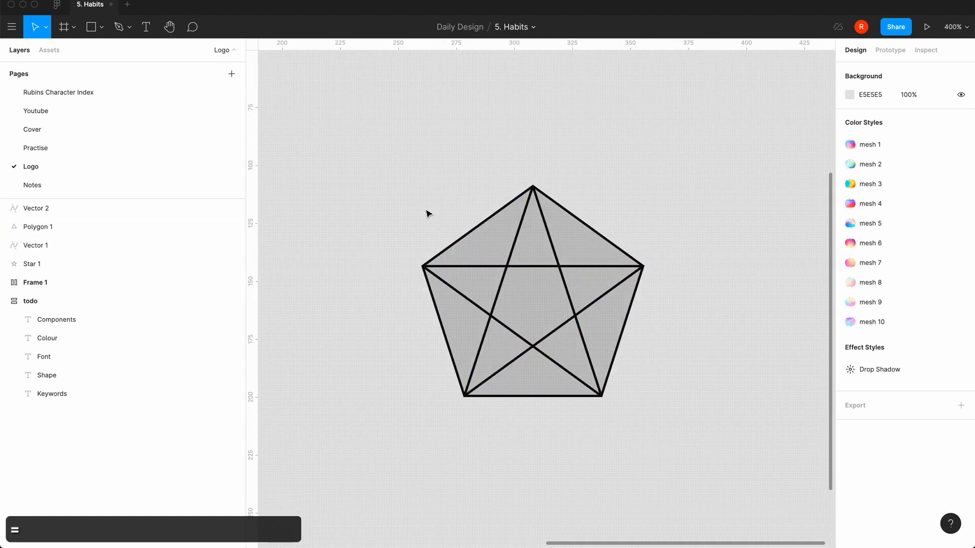
{"action": "left_click_drag", "start_coordinate": [382, 174], "coordinate": [678, 369]}
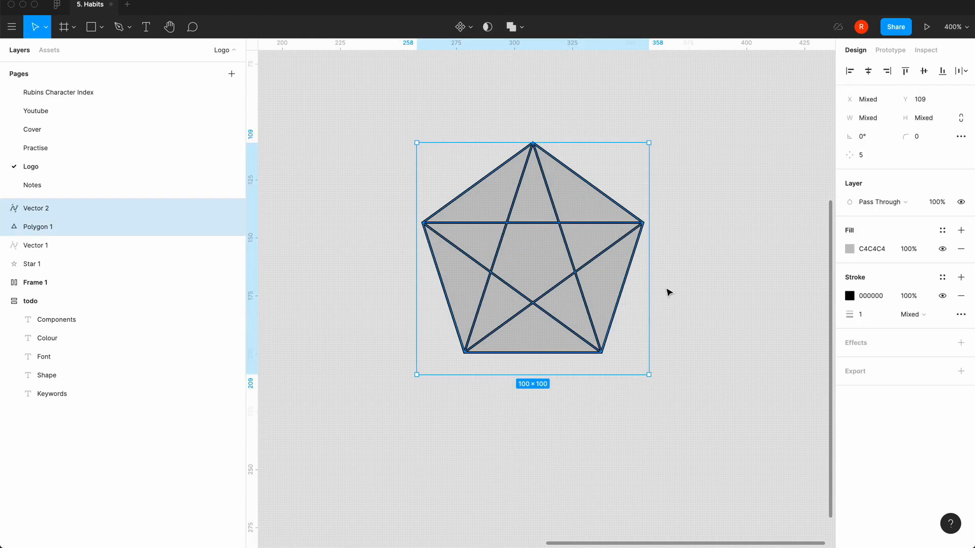
{"action": "key", "text": "super+g"}
Step: Move the pentagon group beneath the star and place a copy beside it below the check mark at X 378, Y 88
{"action": "key", "text": "minus"}
{"action": "key", "text": "minus"}
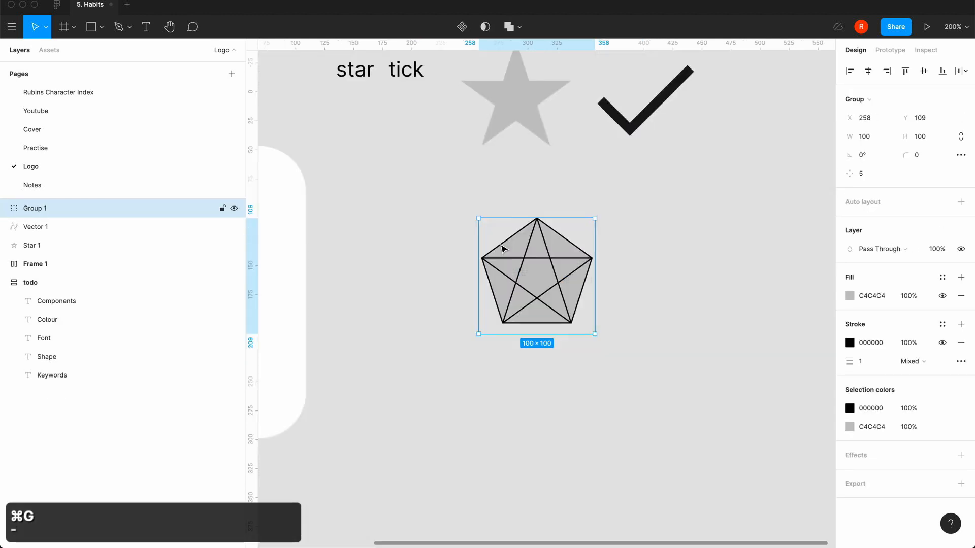
{"action": "left_click_drag", "start_coordinate": [546, 294], "coordinate": [607, 278]}
{"action": "key", "text": "super+c"}
{"action": "key", "text": "super+v"}
{"action": "left_click", "coordinate": [516, 356]}
Step: Duplicate the traced Vector 2 lines inside the copied pentagon group
{"action": "key", "text": "equal"}
{"action": "key", "text": "equal"}
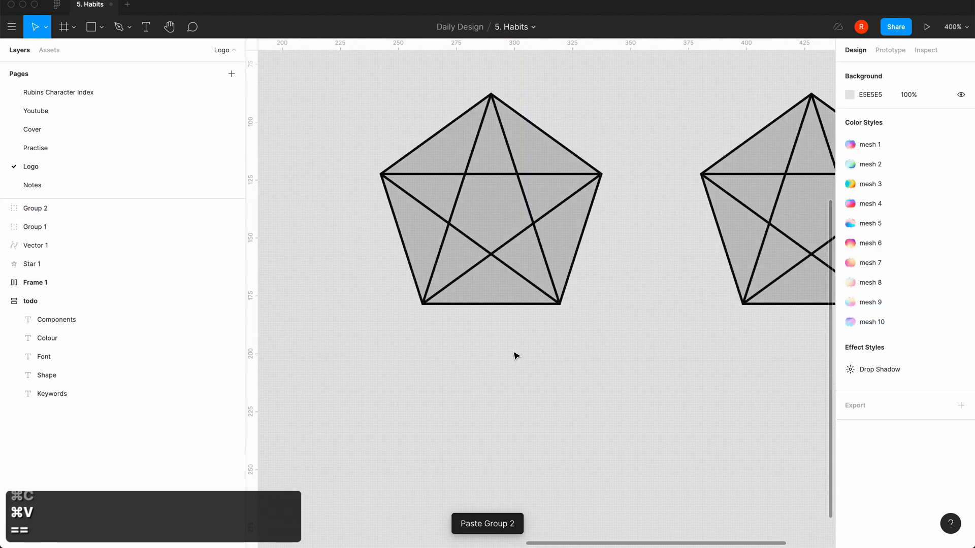
{"action": "scroll", "coordinate": [514, 352], "scroll_direction": "right", "scroll_amount": 8}
{"action": "scroll", "coordinate": [514, 352], "scroll_direction": "left", "scroll_amount": 5}
{"action": "left_click", "coordinate": [658, 266]}
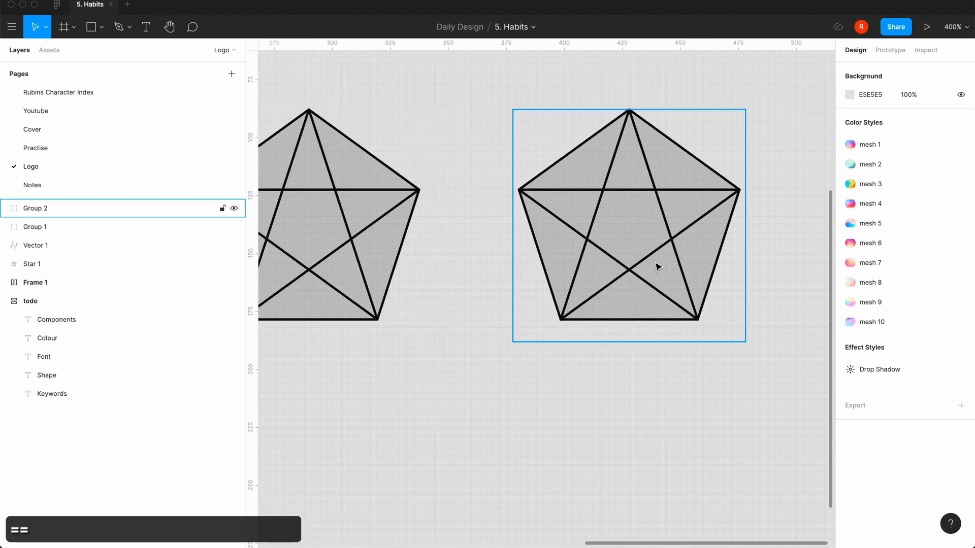
{"action": "double_click", "coordinate": [631, 270]}
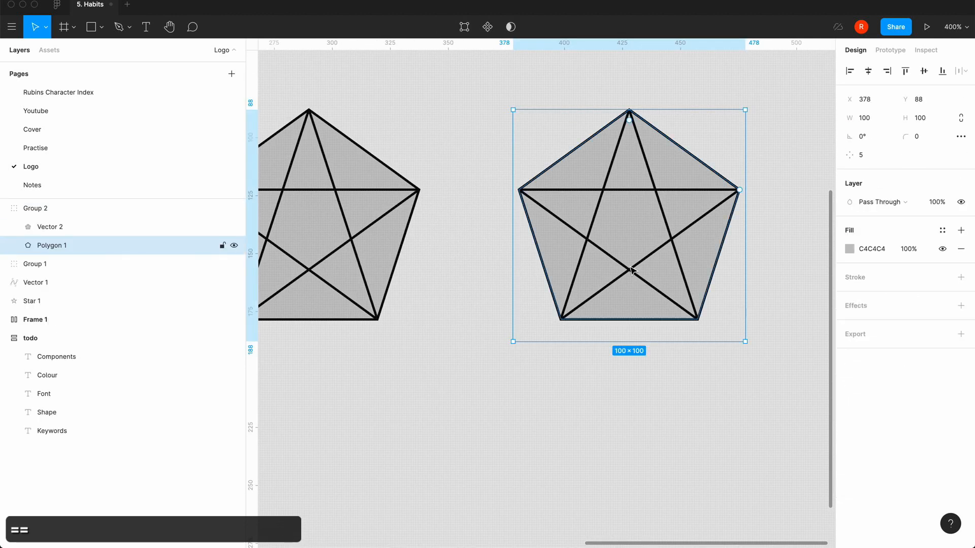
{"action": "left_click", "coordinate": [31, 231]}
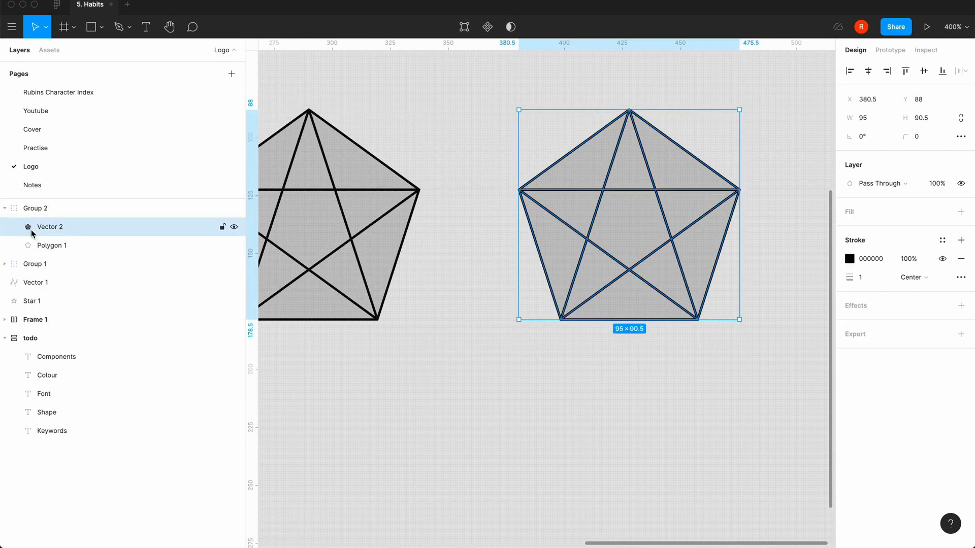
{"action": "key", "text": "super+c"}
{"action": "key", "text": "super+v"}
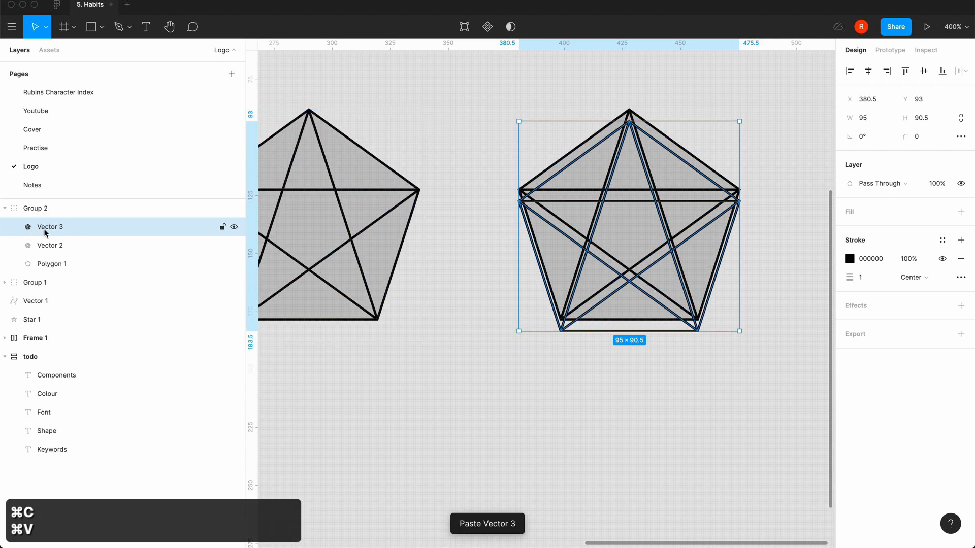
Step: Nudge the duplicated lines up to Y 88 so they lie exactly over the original lines
{"action": "key", "text": "Up"}
{"action": "key", "text": "Up"}
{"action": "key", "text": "Up"}
{"action": "key", "text": "Up"}
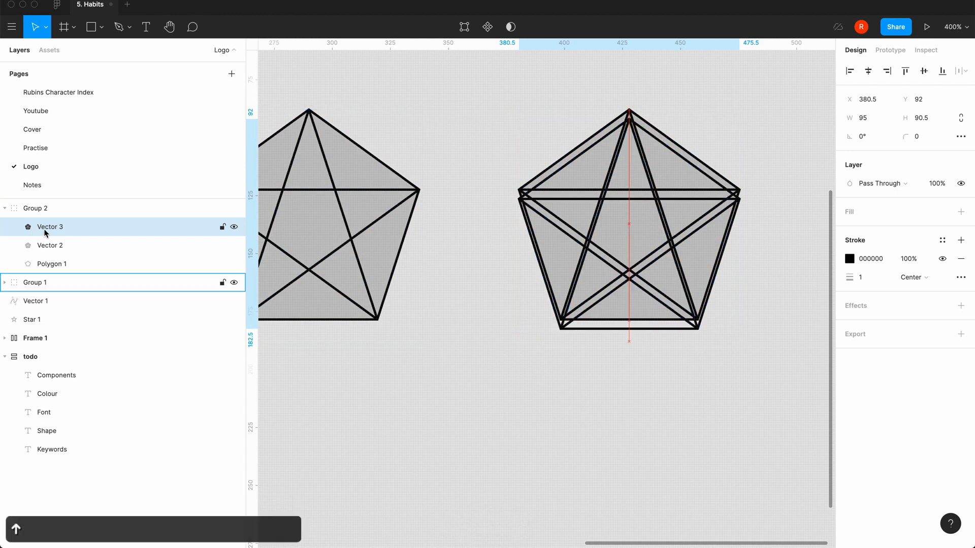
{"action": "key", "text": "Up"}
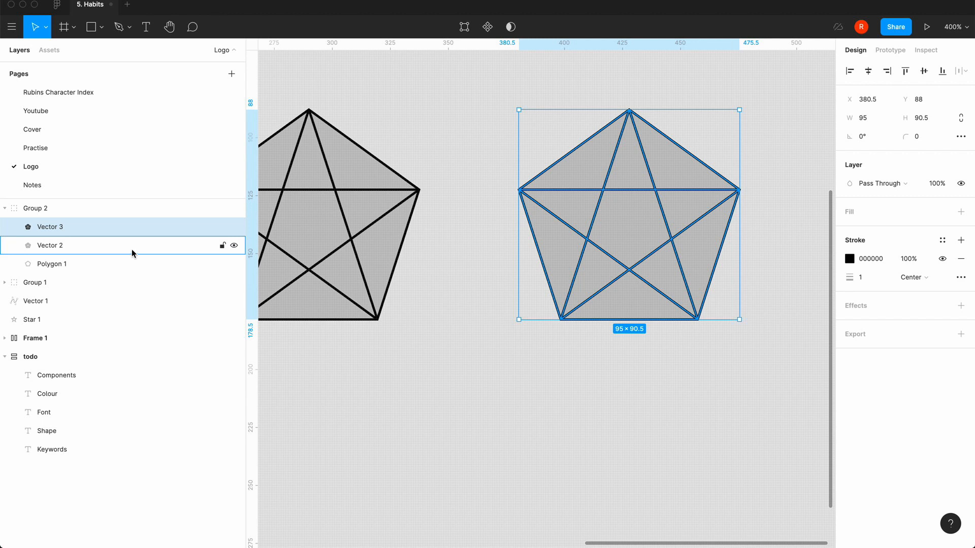
Step: Change the stroke colour of the Vector 2 lines in the copied pentagon group to F43F5E
{"action": "left_click", "coordinate": [86, 245]}
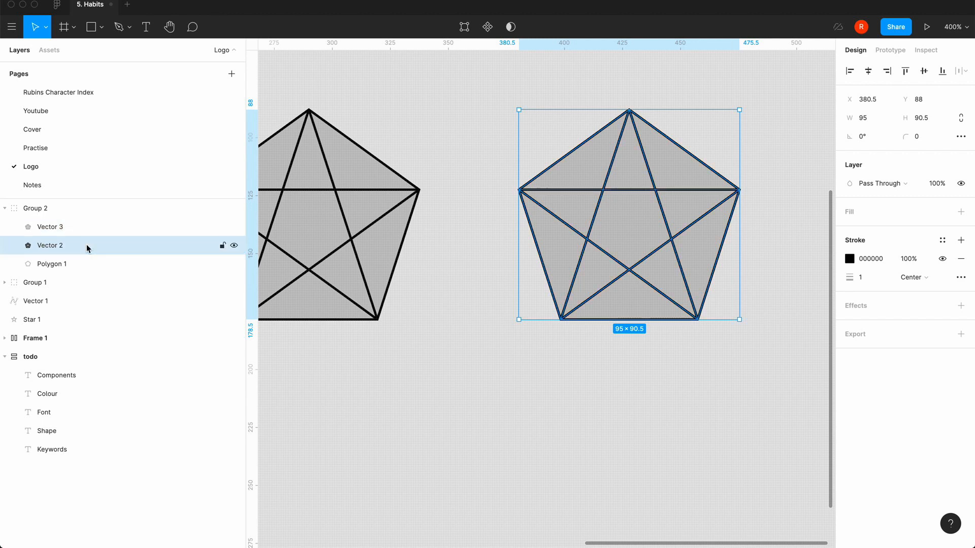
{"action": "left_click", "coordinate": [849, 260]}
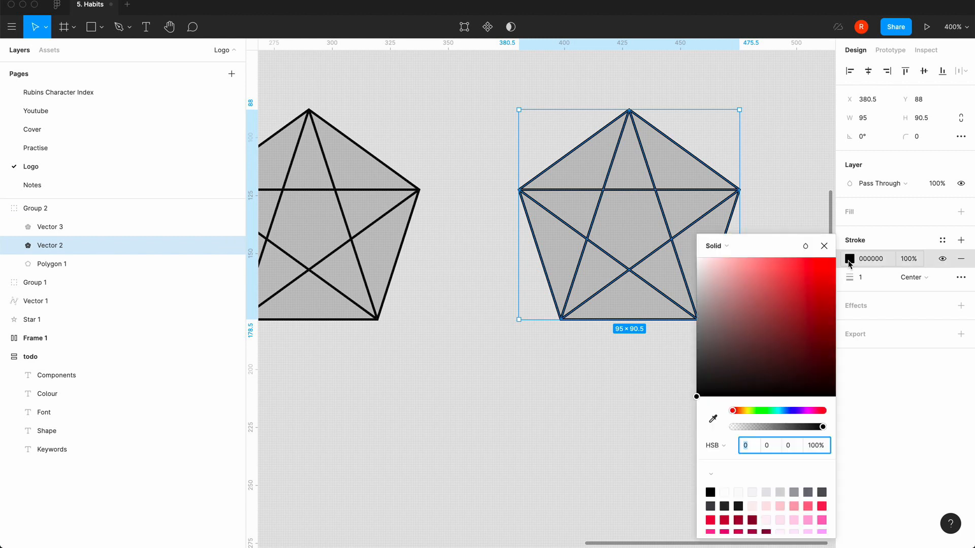
{"action": "left_click", "coordinate": [822, 506]}
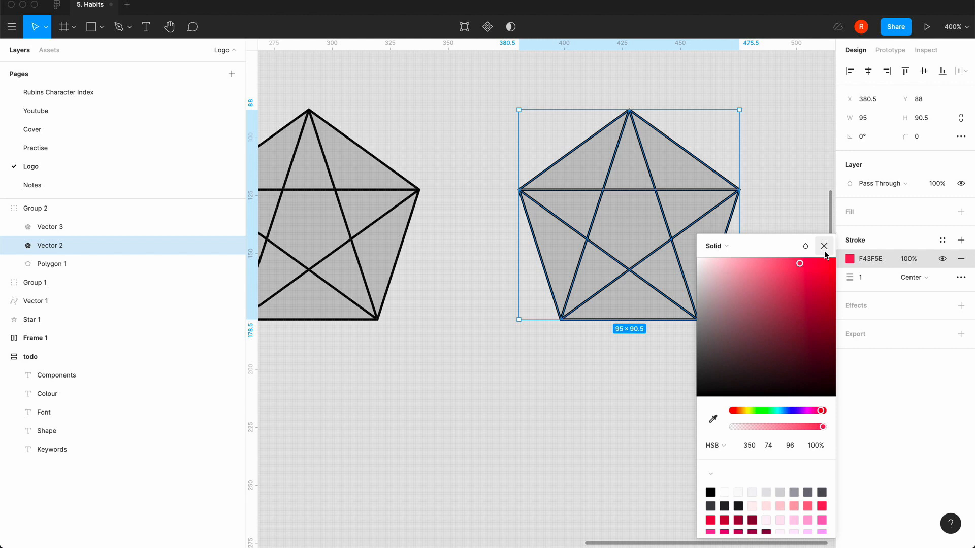
{"action": "left_click", "coordinate": [824, 252]}
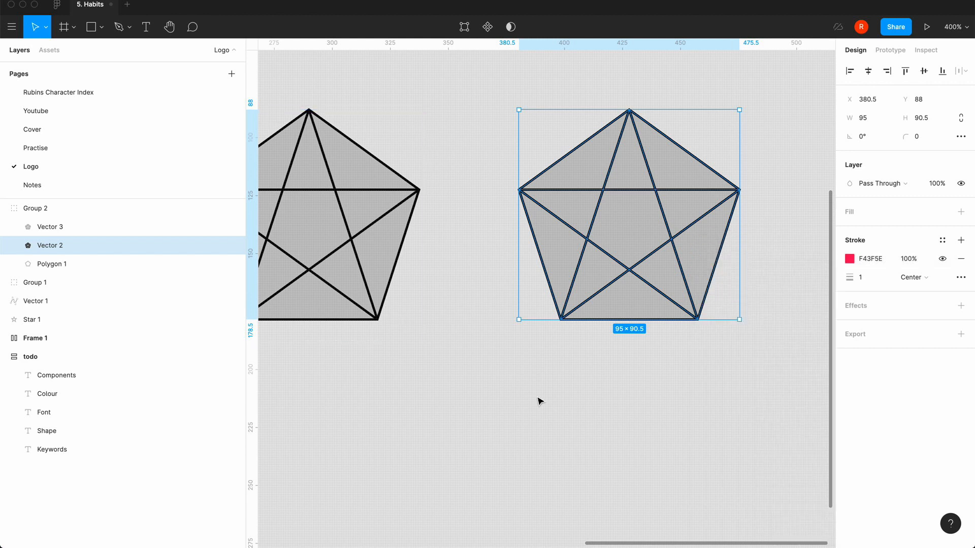
Step: Lock the recoloured Vector 2 layer and select the black Vector 3 lines above it
{"action": "left_click", "coordinate": [64, 231]}
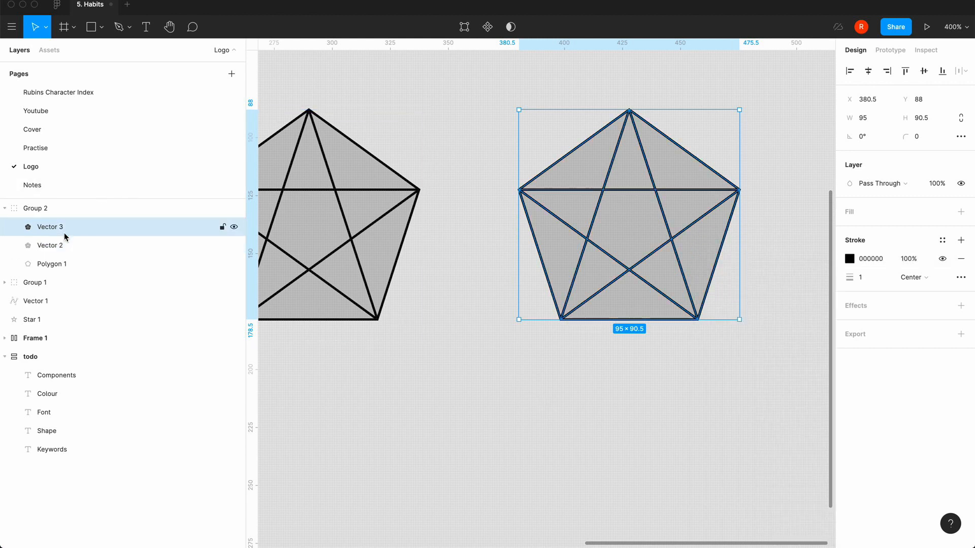
{"action": "left_click", "coordinate": [222, 247]}
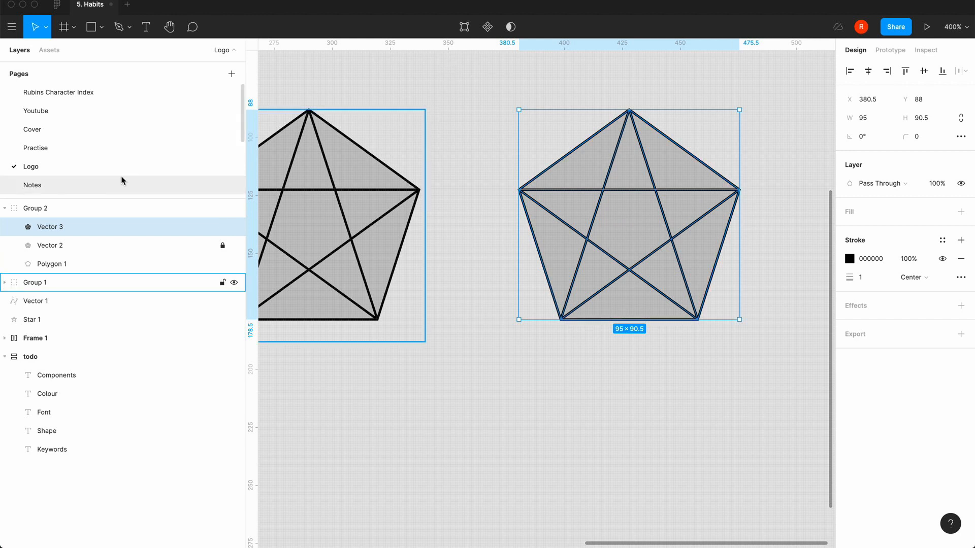
{"action": "left_click", "coordinate": [87, 244]}
{"action": "left_click", "coordinate": [76, 226]}
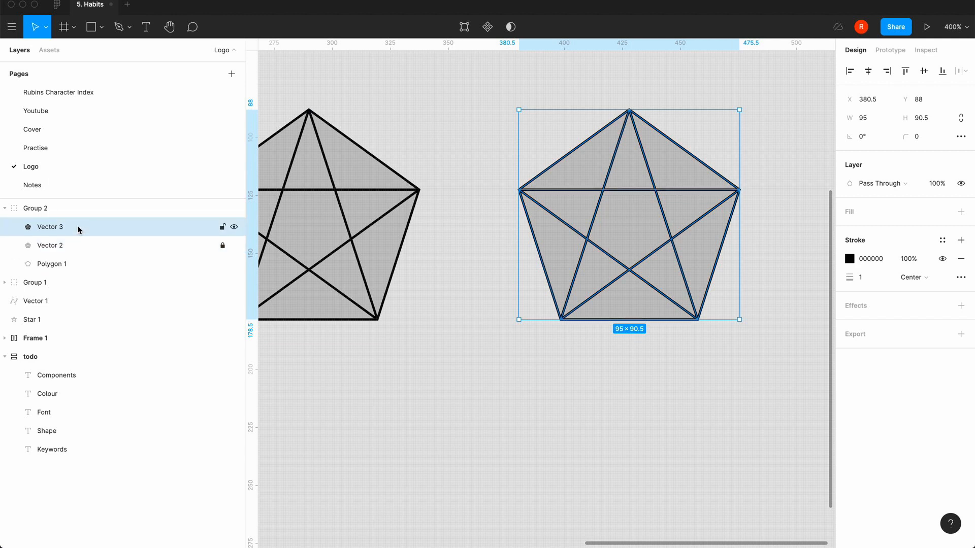
{"action": "left_click", "coordinate": [129, 27]}
{"action": "left_click", "coordinate": [127, 54]}
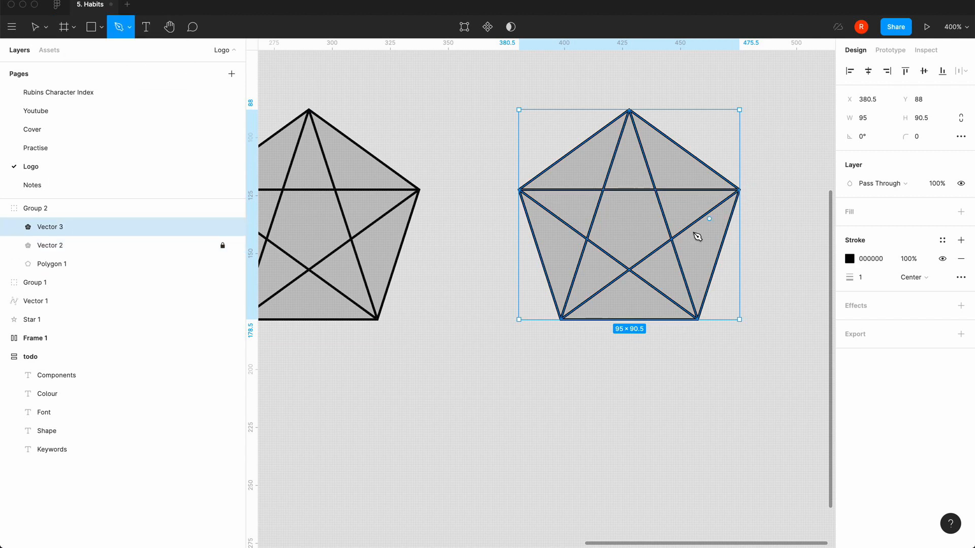
{"action": "key", "text": "Escape"}
{"action": "key", "text": "Escape"}
{"action": "left_click", "coordinate": [757, 212]}
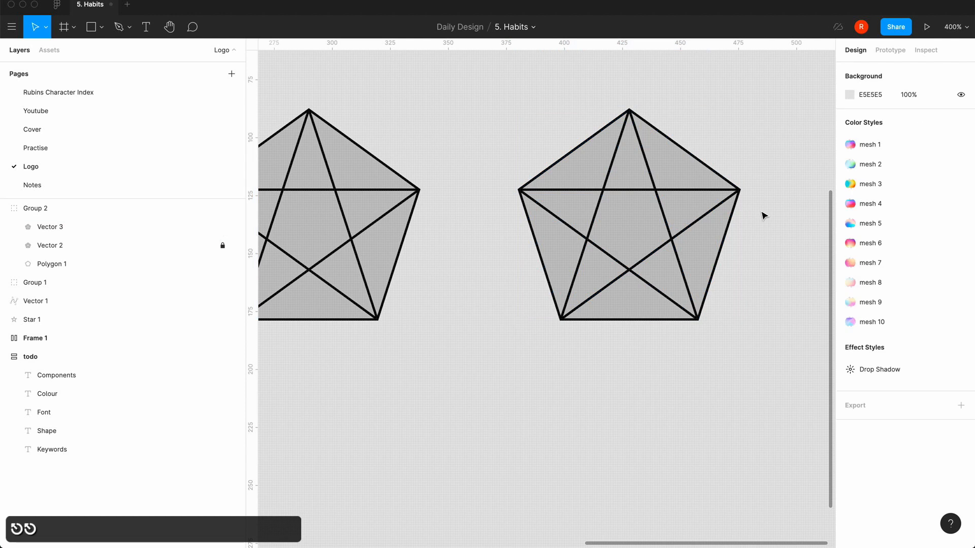
Step: Add a straight Pen segment to Vector 3 from the pentagon's right corner at X 475.5, Y 122.5 to the star's lower-left inner crossing
{"action": "double_click", "coordinate": [740, 193]}
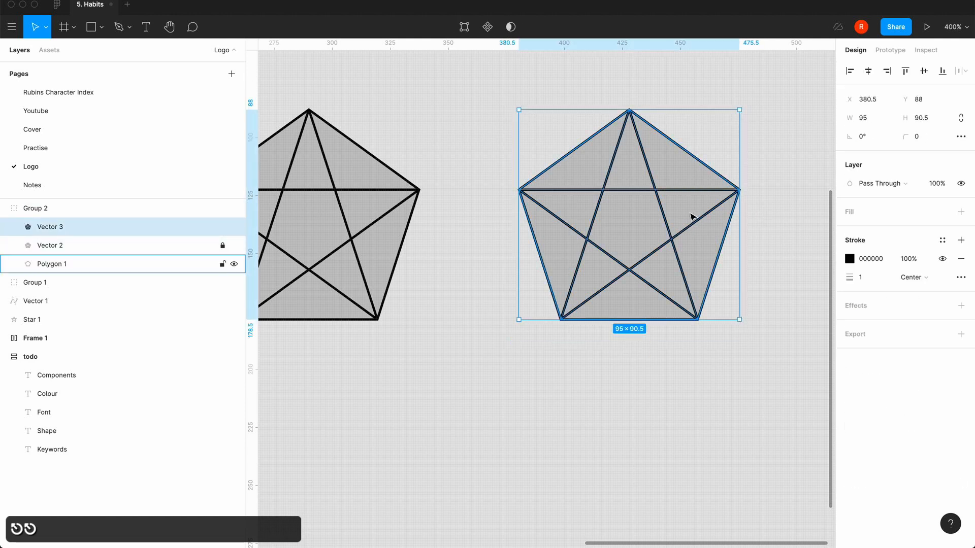
{"action": "key", "text": "equal"}
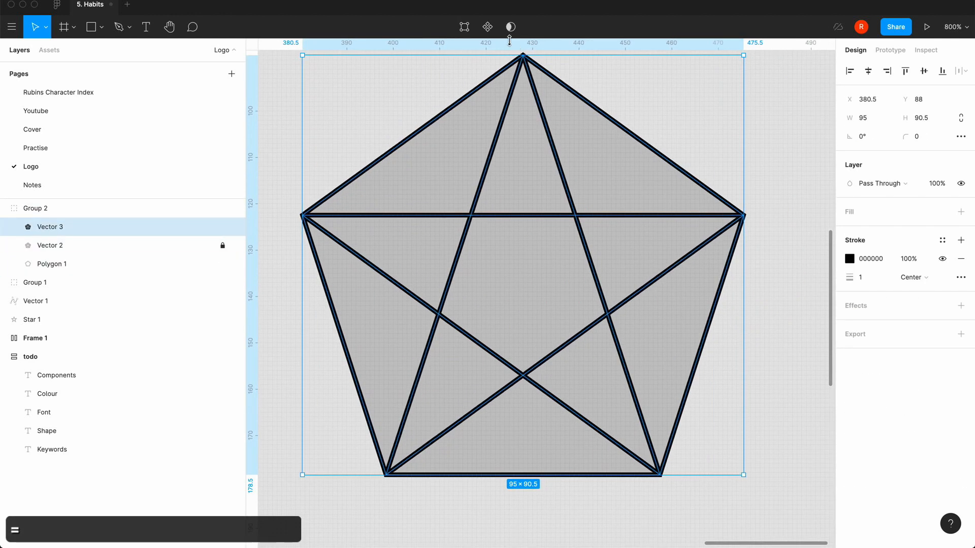
{"action": "double_click", "coordinate": [695, 216]}
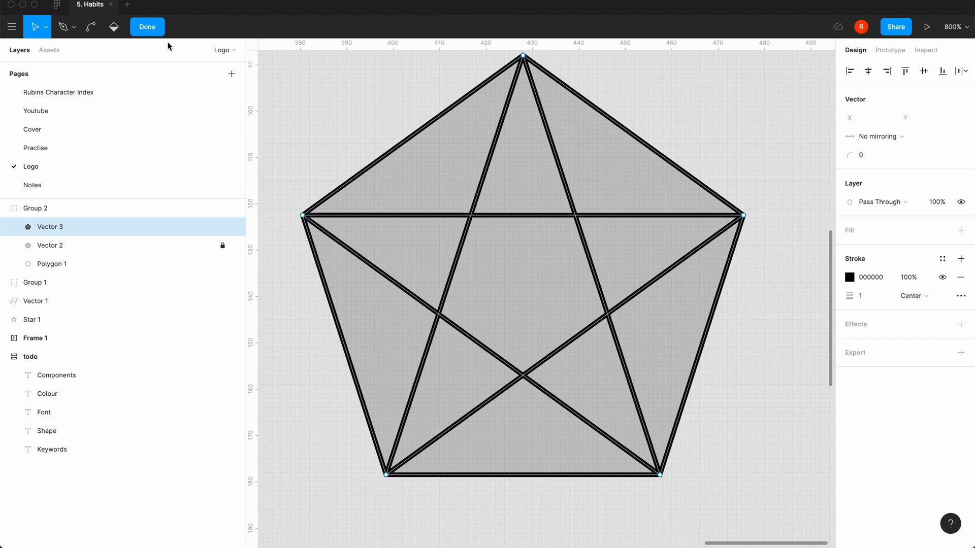
{"action": "left_click", "coordinate": [74, 27]}
{"action": "left_click", "coordinate": [71, 53]}
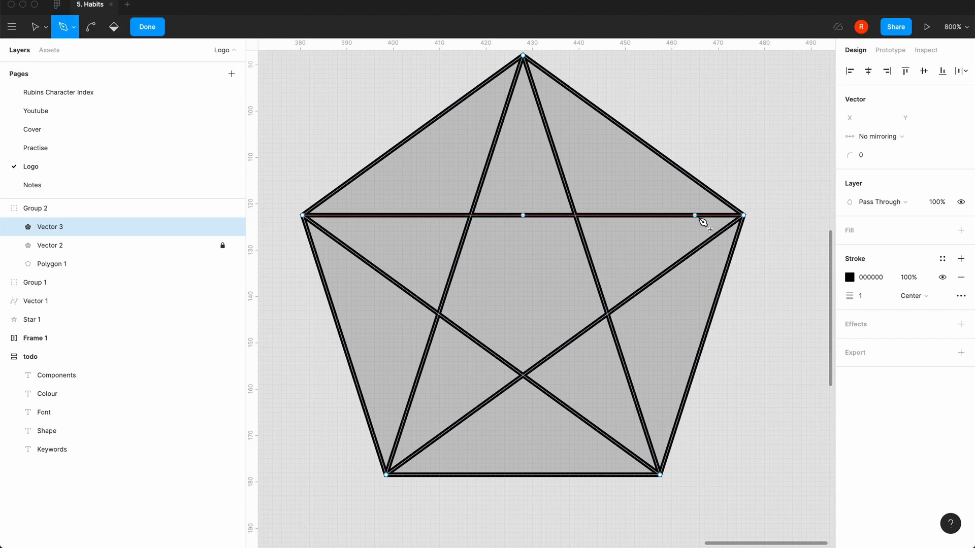
{"action": "left_click", "coordinate": [743, 215]}
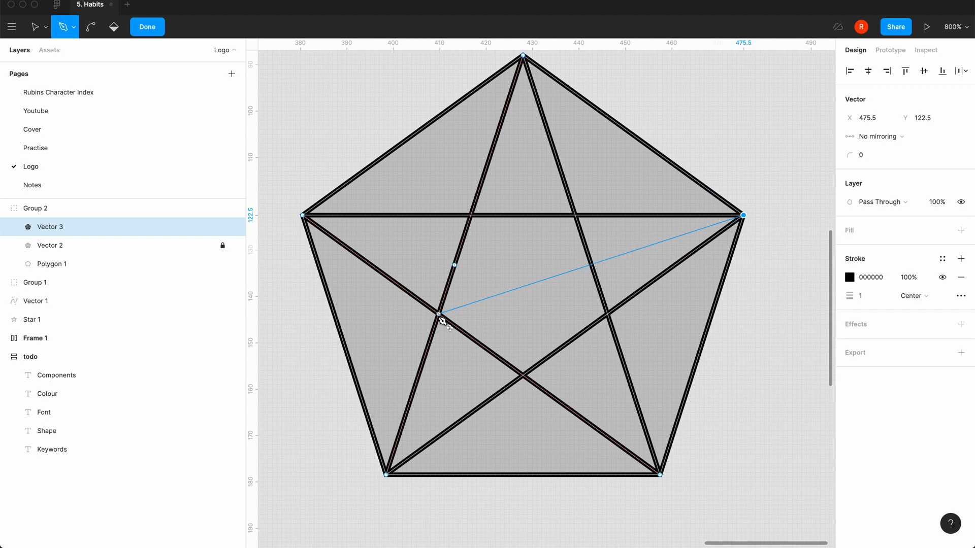
{"action": "left_click", "coordinate": [439, 315]}
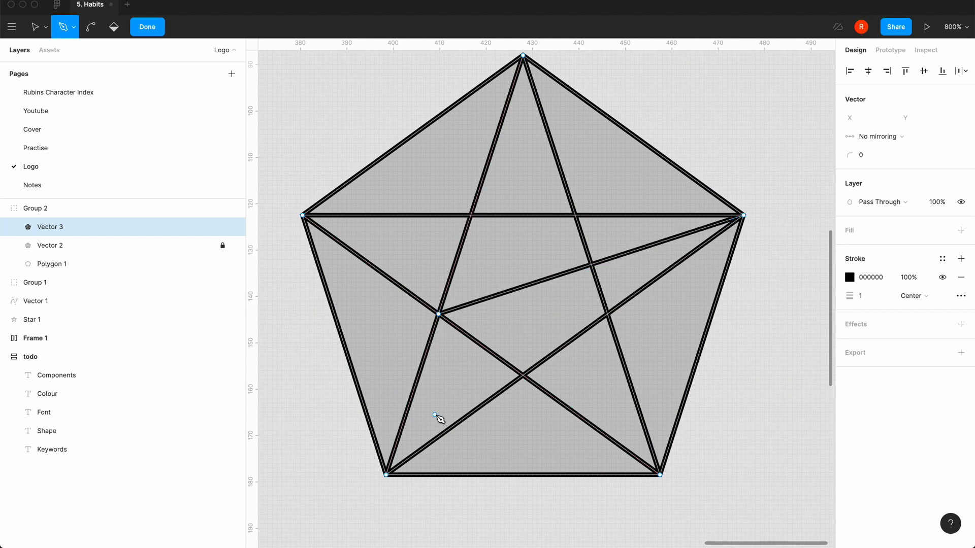
{"action": "key", "text": "Escape"}
{"action": "key", "text": "Escape"}
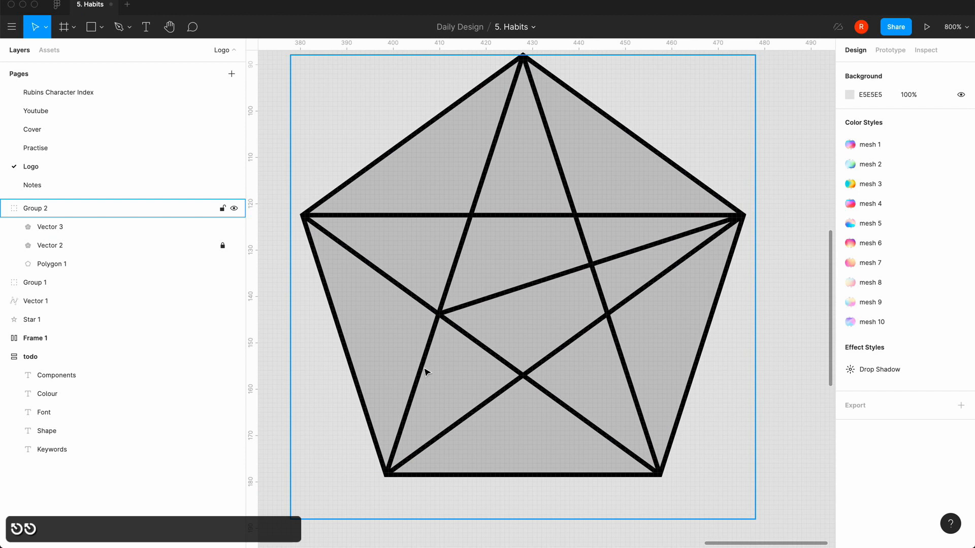
Step: Compare the overlaid Vector 2 and Vector 3 line layers, hiding and reshowing Vector 3
{"action": "key", "text": "minus"}
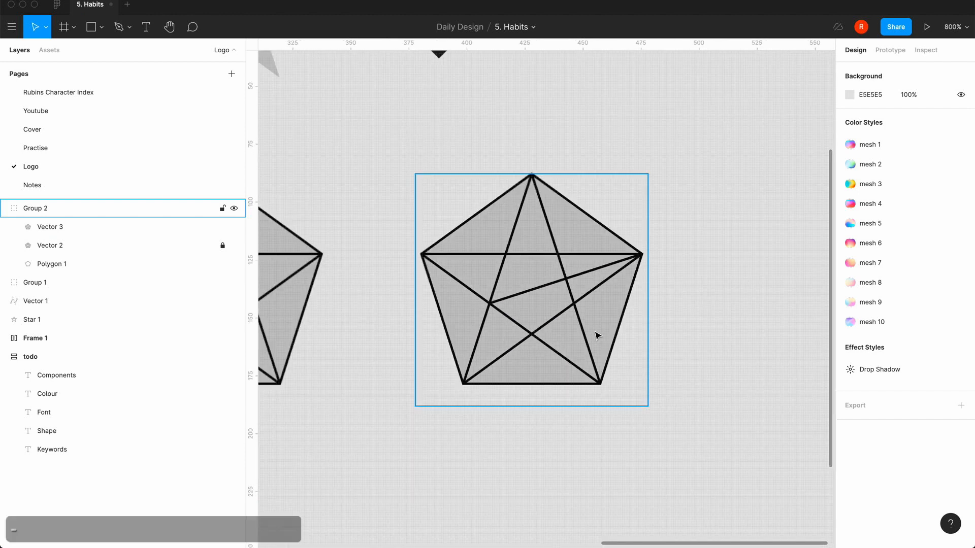
{"action": "key", "text": "minus"}
{"action": "key", "text": "equal"}
{"action": "key", "text": "equal"}
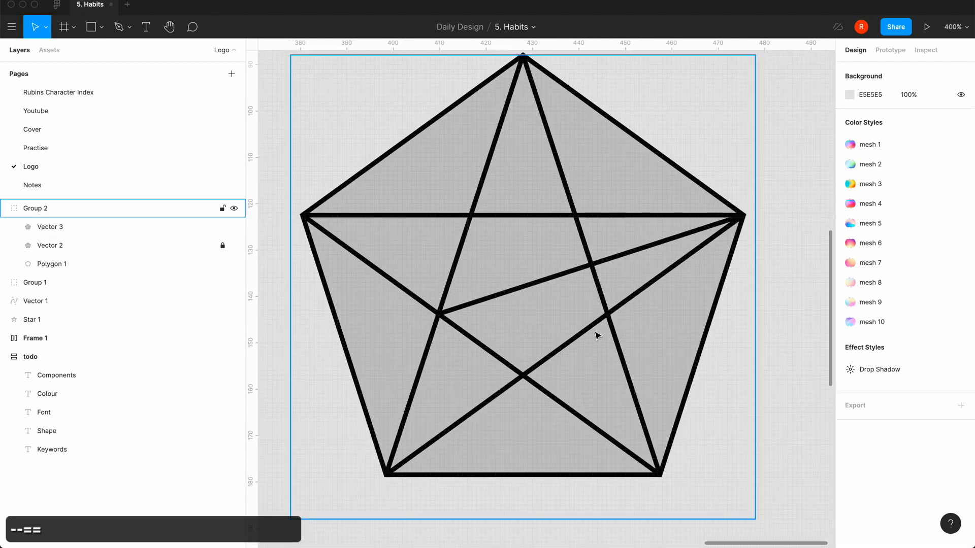
{"action": "key", "text": "minus"}
{"action": "key", "text": "minus"}
{"action": "key", "text": "equal"}
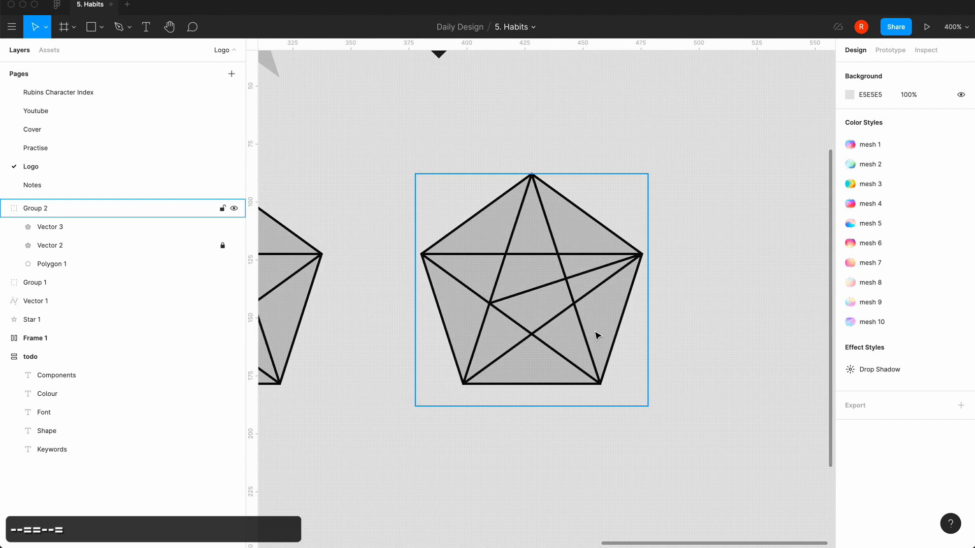
{"action": "double_click", "coordinate": [589, 294]}
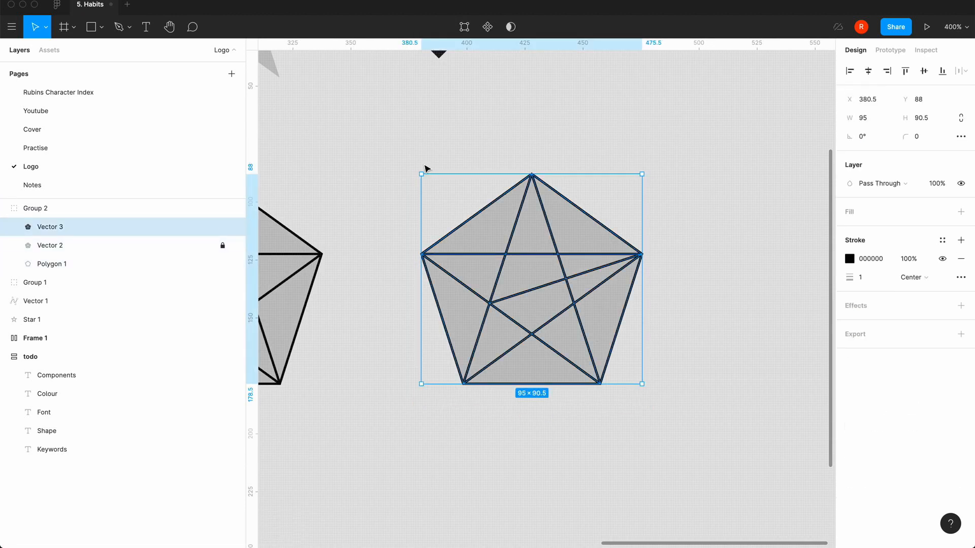
{"action": "left_click", "coordinate": [75, 240]}
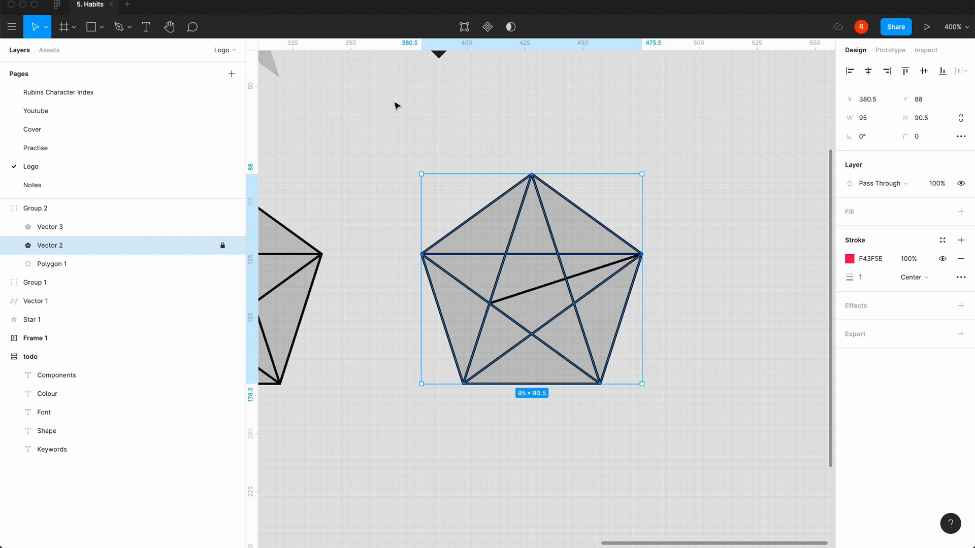
{"action": "left_click", "coordinate": [149, 231]}
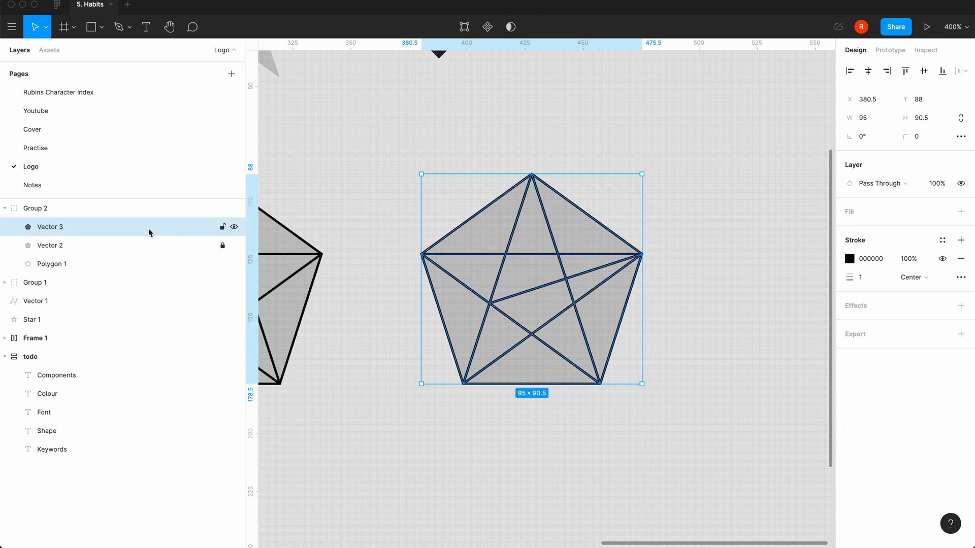
{"action": "left_click", "coordinate": [234, 227]}
{"action": "left_click", "coordinate": [234, 227]}
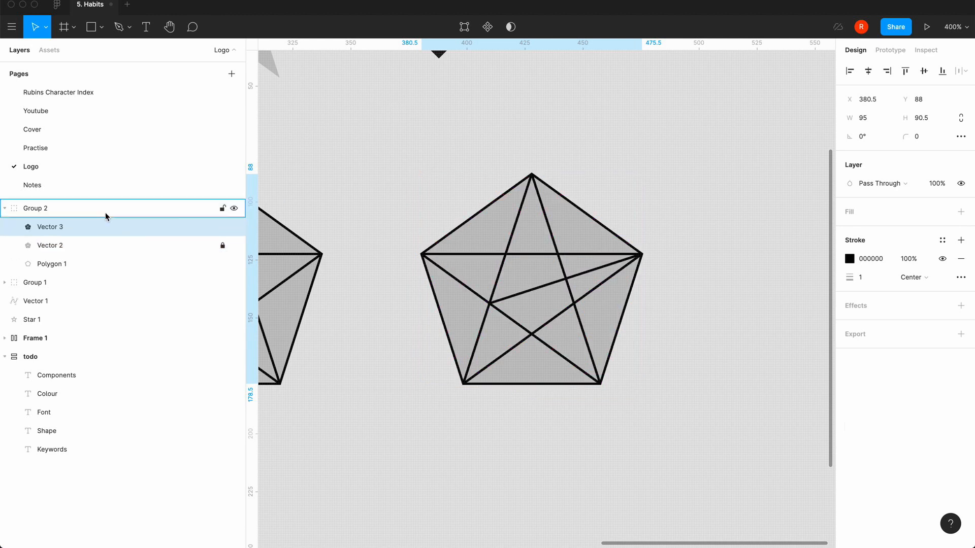
Step: Rename the Vector 3 layer as tick
{"action": "double_click", "coordinate": [56, 227]}
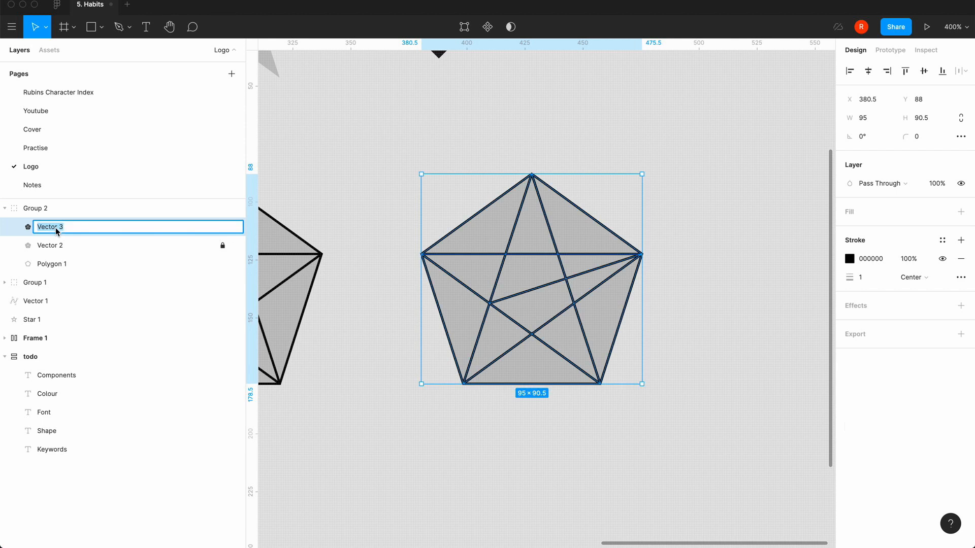
{"action": "type", "text": "tick"}
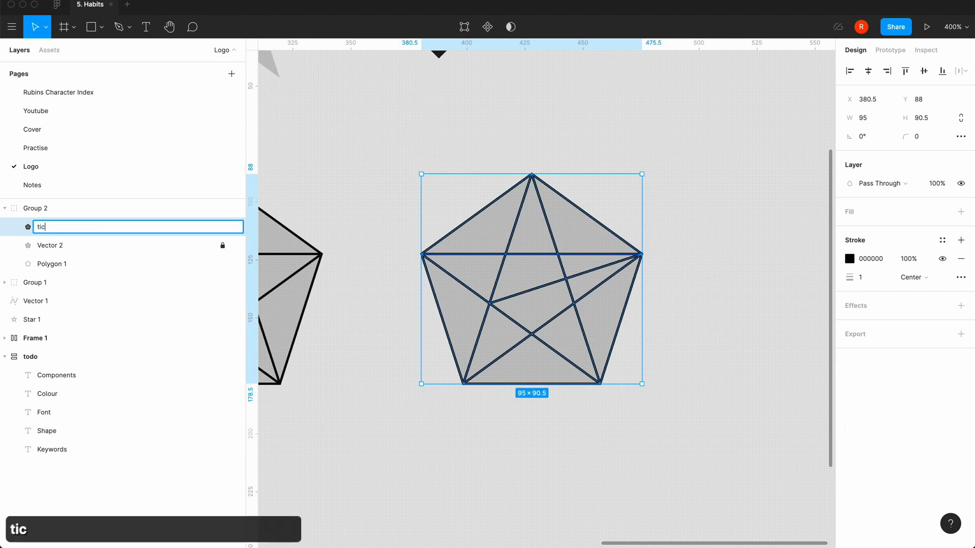
{"action": "key", "text": "Return"}
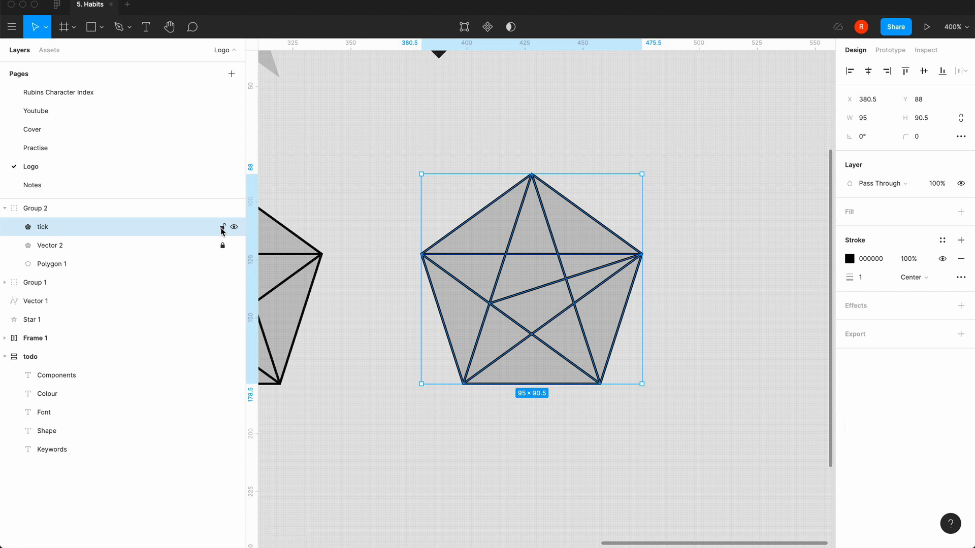
{"action": "left_click", "coordinate": [191, 250]}
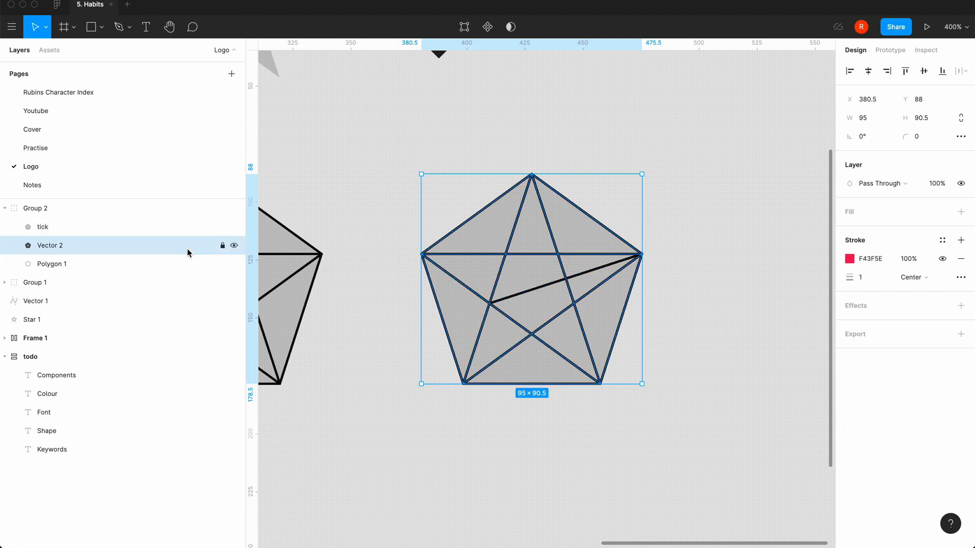
{"action": "left_click", "coordinate": [190, 225]}
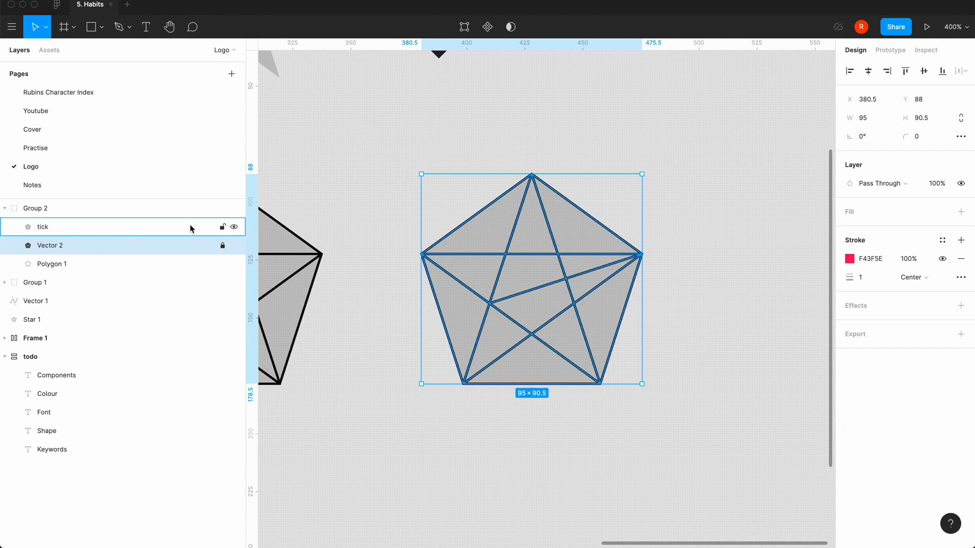
{"action": "left_click", "coordinate": [488, 136]}
{"action": "left_click", "coordinate": [519, 193]}
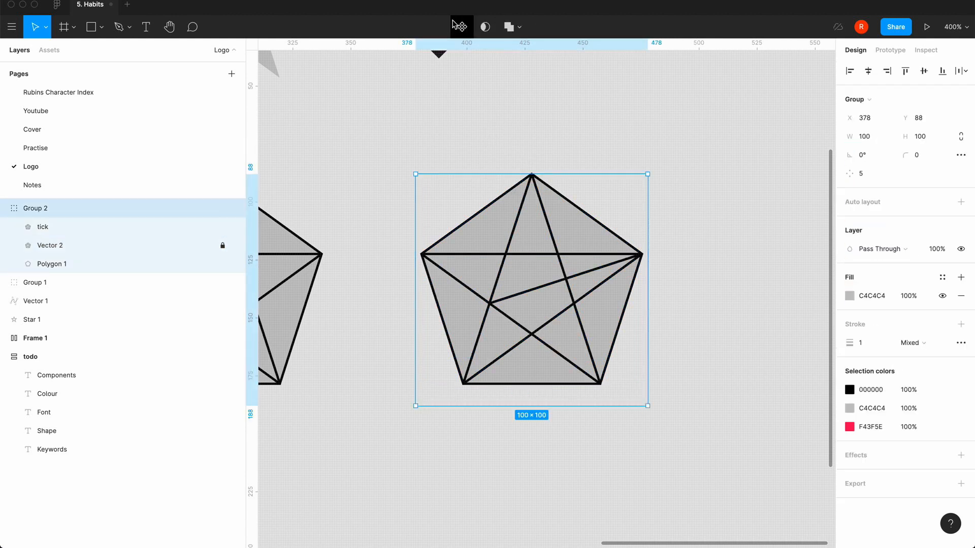
Step: Edit the tick vector and delete the two outer pentagon edges that meet at the apex
{"action": "left_click", "coordinate": [141, 228]}
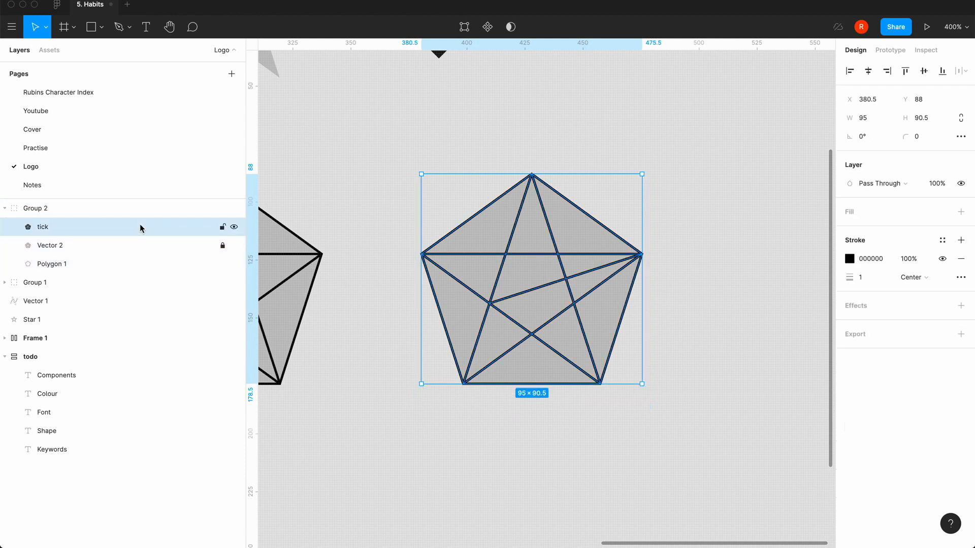
{"action": "left_click", "coordinate": [464, 26]}
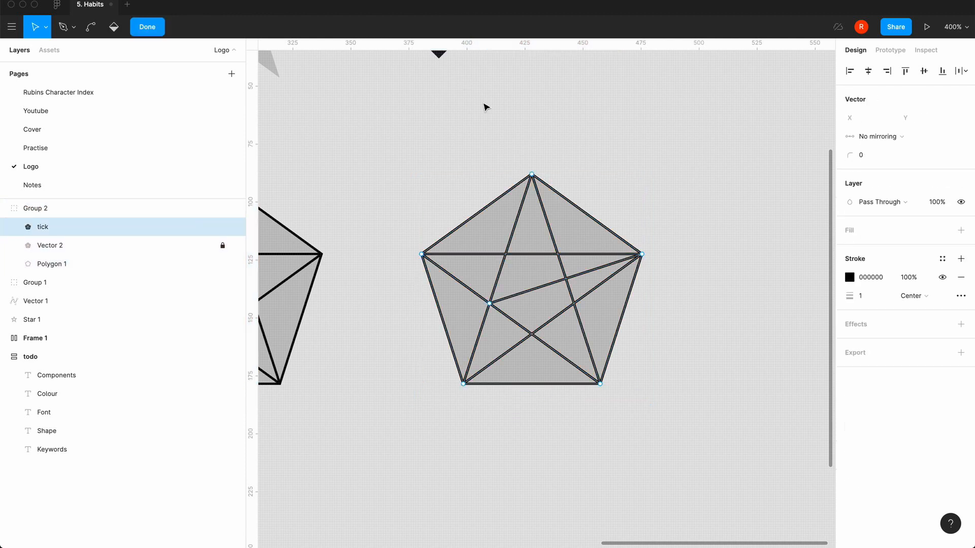
{"action": "left_click_drag", "start_coordinate": [450, 187], "coordinate": [491, 237]}
{"action": "key", "text": "BackSpace"}
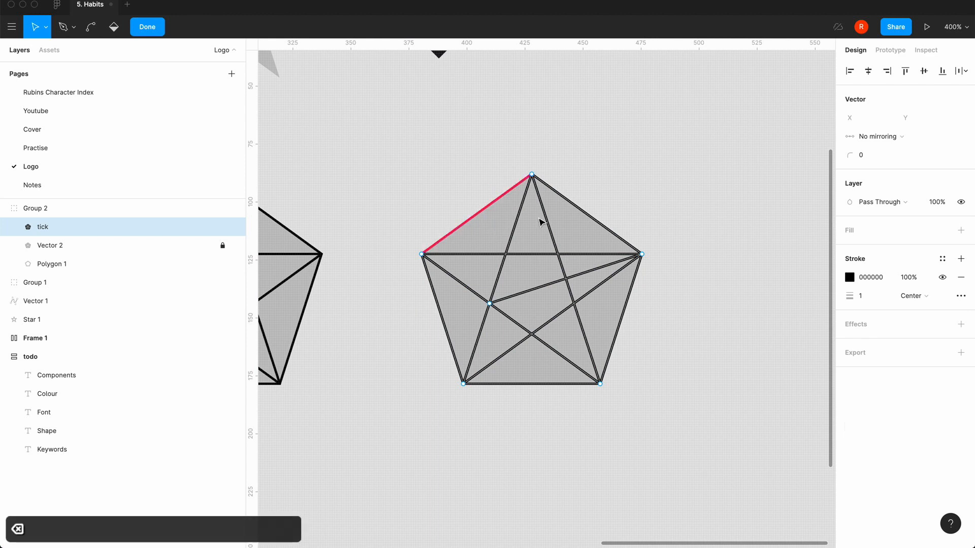
{"action": "left_click_drag", "start_coordinate": [589, 228], "coordinate": [602, 235]}
{"action": "key", "text": "BackSpace"}
Step: Try deleting the two star lines that run down from the apex of the tick vector, and undo it
{"action": "left_click_drag", "start_coordinate": [501, 216], "coordinate": [570, 226]}
{"action": "key", "text": "BackSpace"}
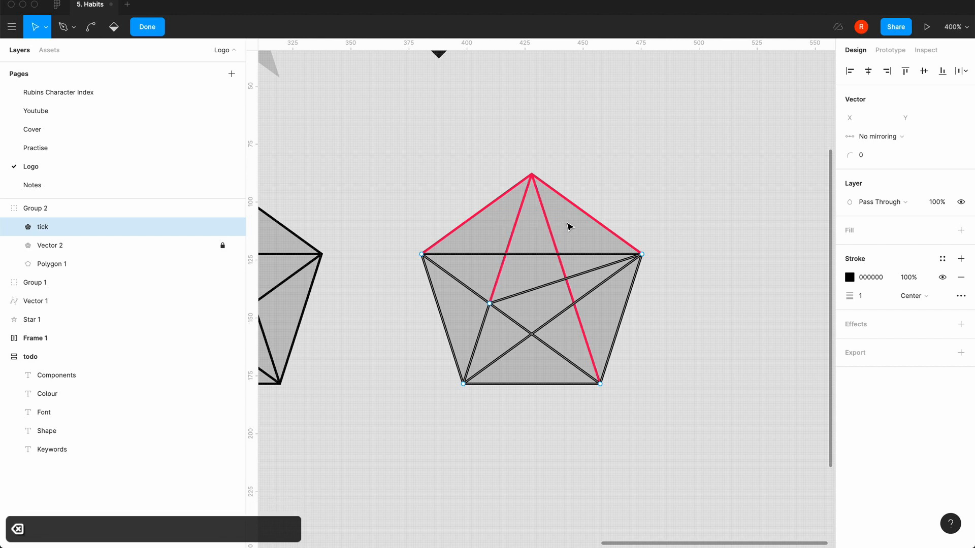
{"action": "key", "text": "super+z"}
Step: Try deleting the lower-left outer pentagon edge of the tick vector, and undo it
{"action": "left_click_drag", "start_coordinate": [420, 323], "coordinate": [455, 366]}
{"action": "key", "text": "BackSpace"}
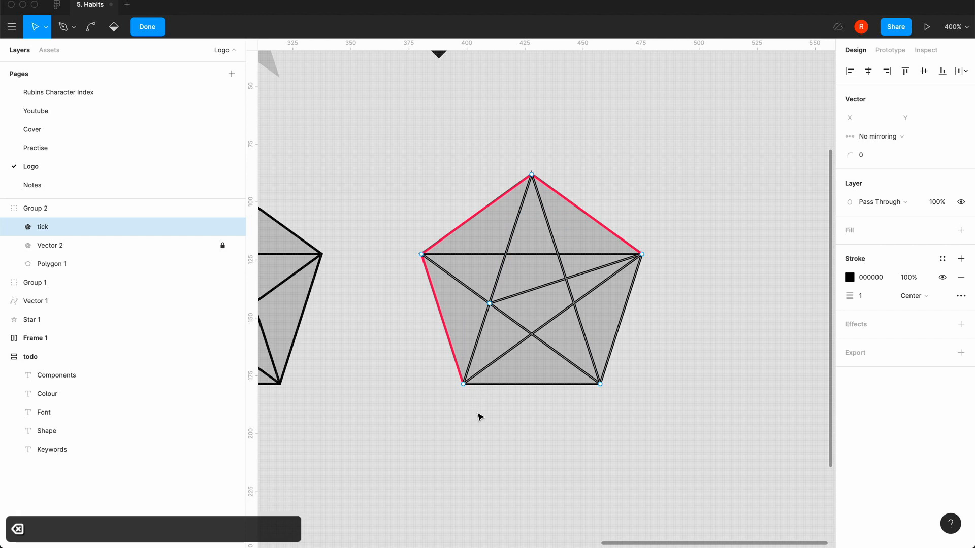
{"action": "key", "text": "super+z"}
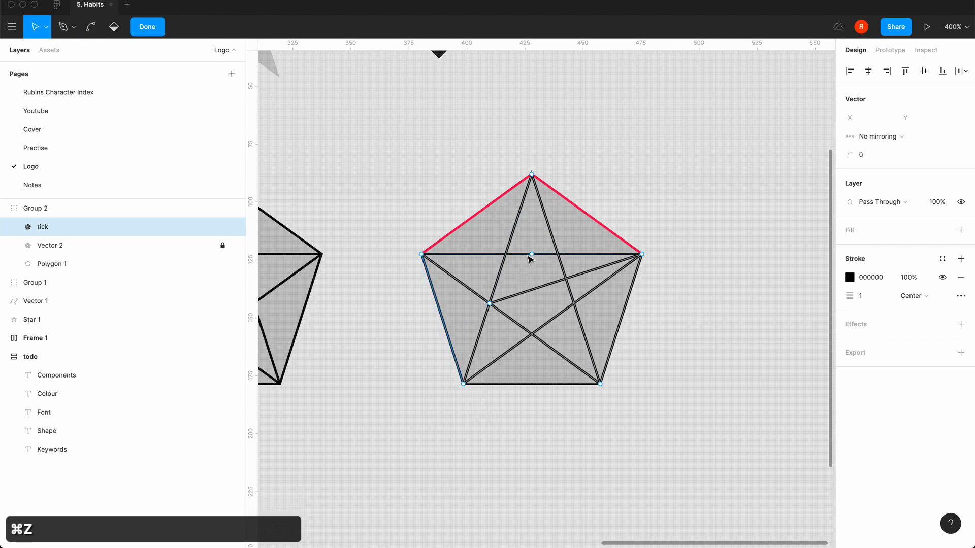
Step: Delete the tick vector's horizontal star line and the segment from the apex to the inner point
{"action": "left_click", "coordinate": [531, 255]}
{"action": "key", "text": "BackSpace"}
{"action": "key", "text": "BackSpace"}
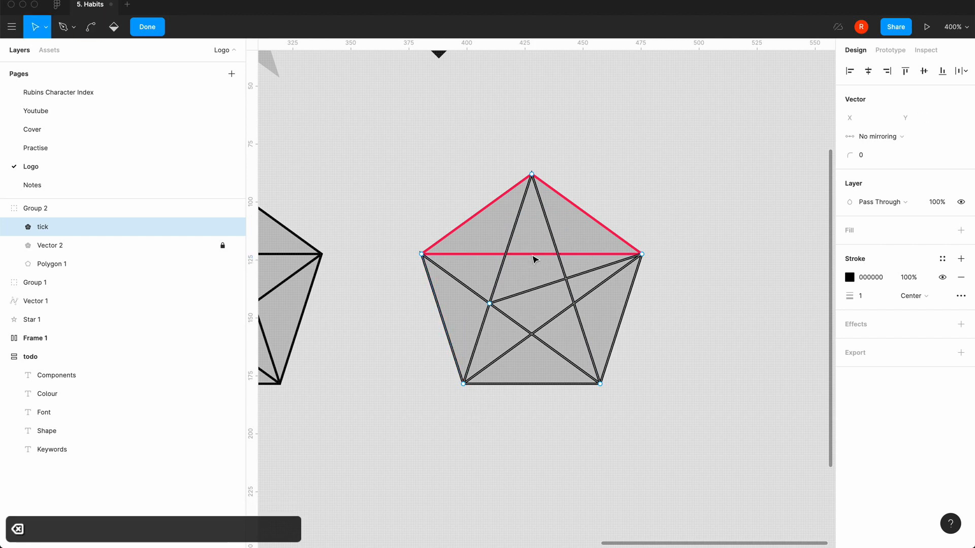
{"action": "left_click", "coordinate": [510, 239]}
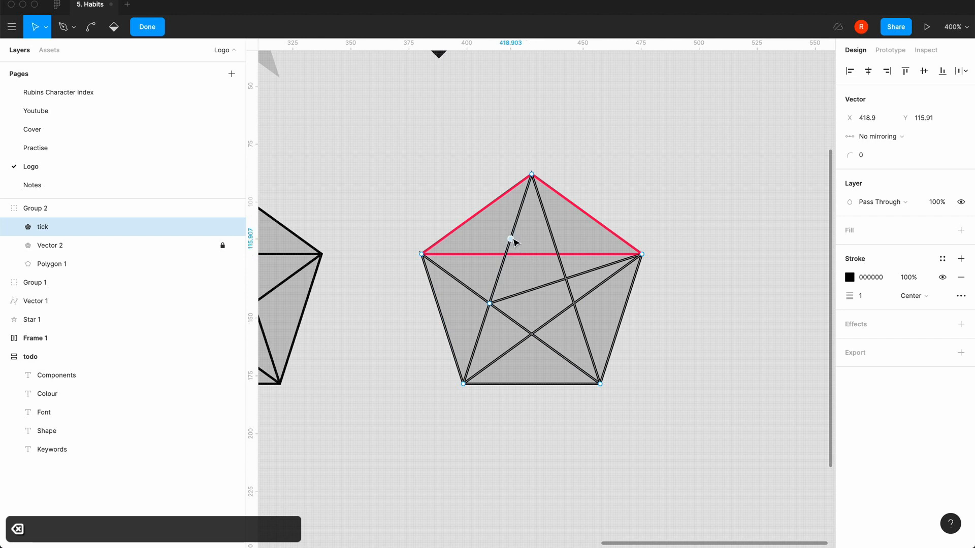
{"action": "key", "text": "BackSpace"}
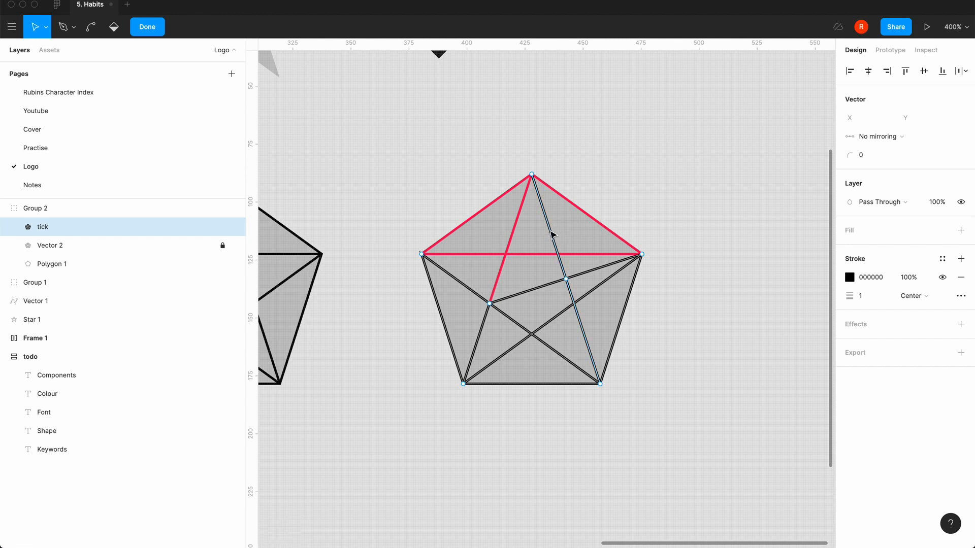
{"action": "key", "text": "BackSpace"}
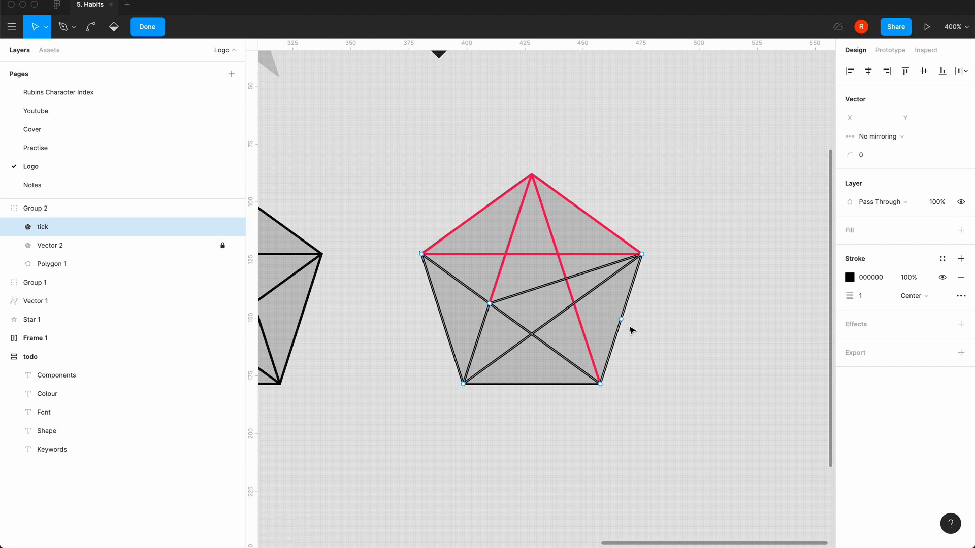
{"action": "key", "text": "super+z"}
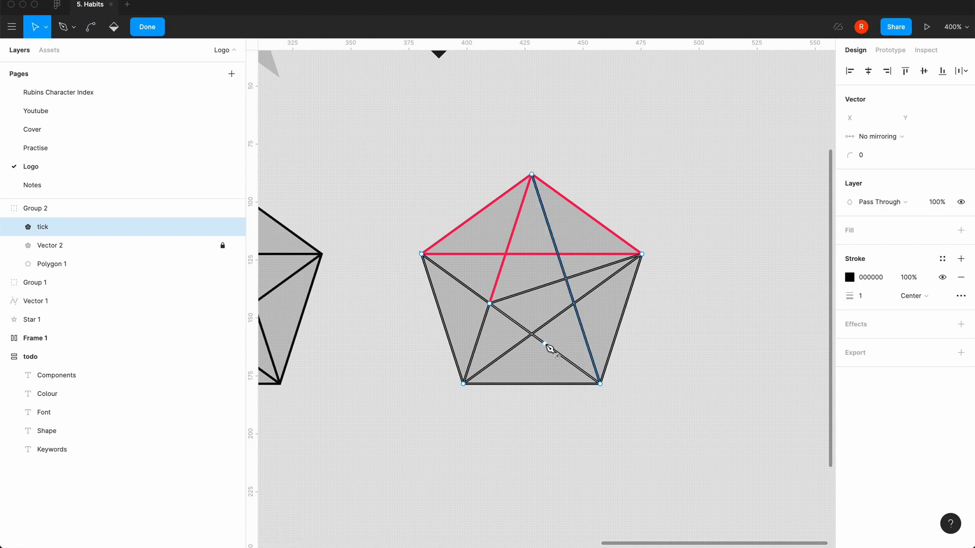
Step: Delete the segment from the inner point to the lower-right corner and the pentagon's bottom edge from the tick vector
{"action": "left_click", "coordinate": [545, 344]}
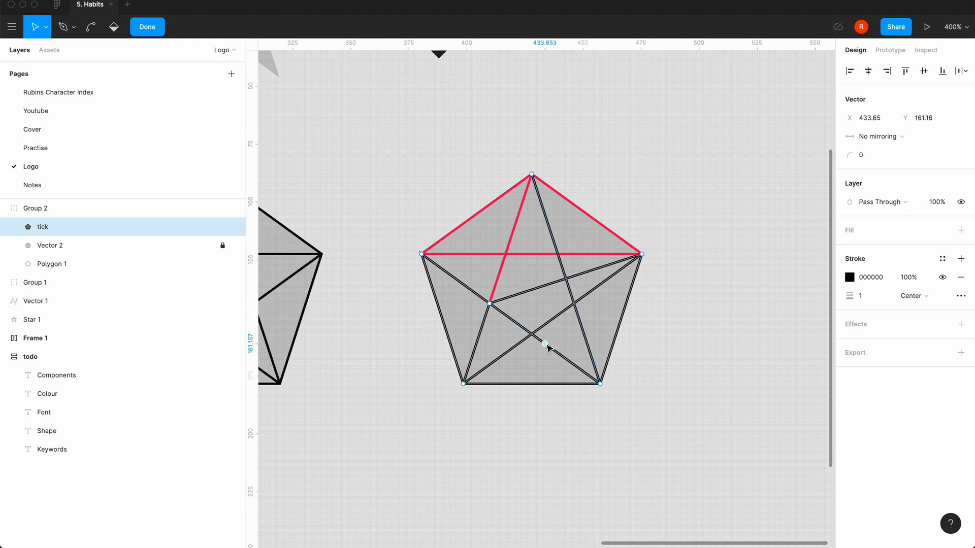
{"action": "key", "text": "BackSpace"}
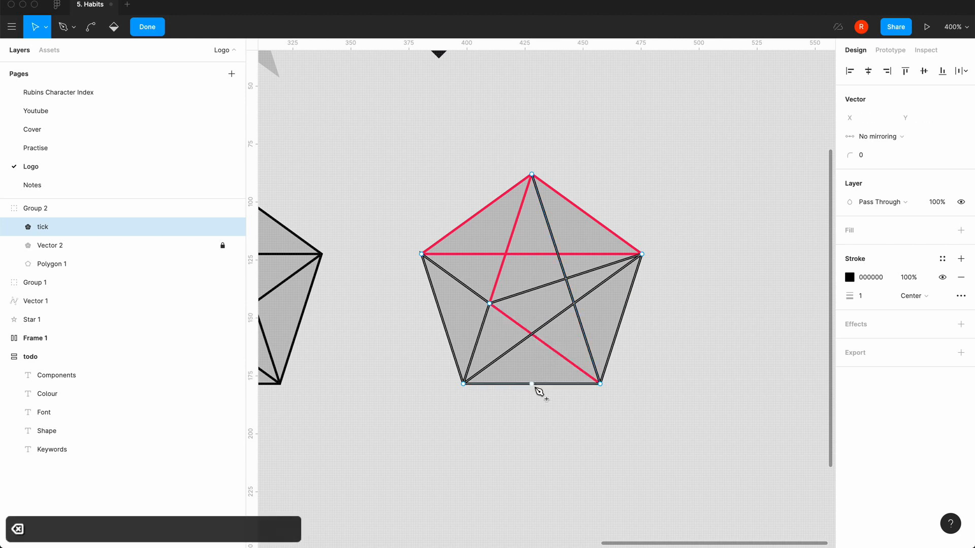
{"action": "left_click", "coordinate": [533, 384]}
{"action": "key", "text": "BackSpace"}
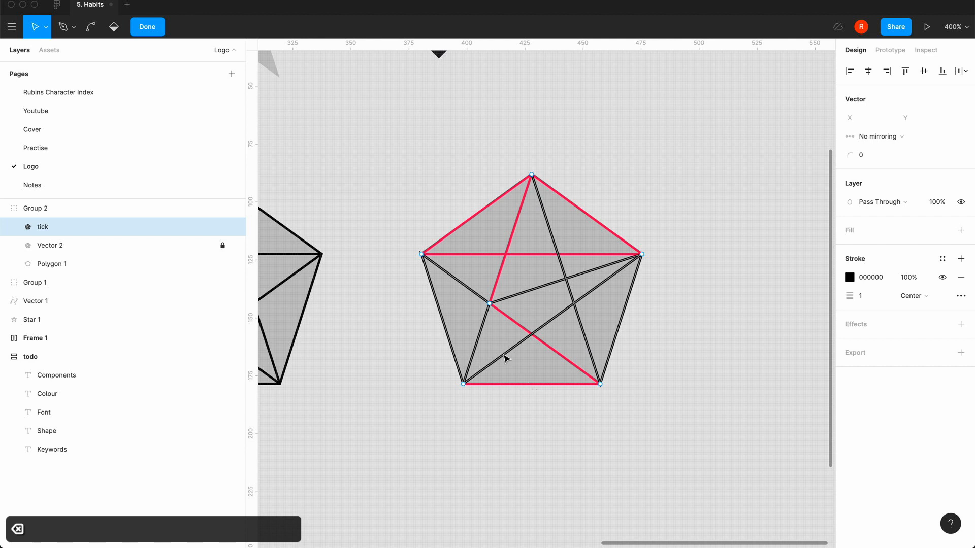
Step: Delete the segment from the inner point to the lower-left corner and the pentagon's lower-right outer edge from the tick vector
{"action": "left_click", "coordinate": [477, 344]}
{"action": "key", "text": "BackSpace"}
{"action": "left_click", "coordinate": [620, 324]}
{"action": "key", "text": "BackSpace"}
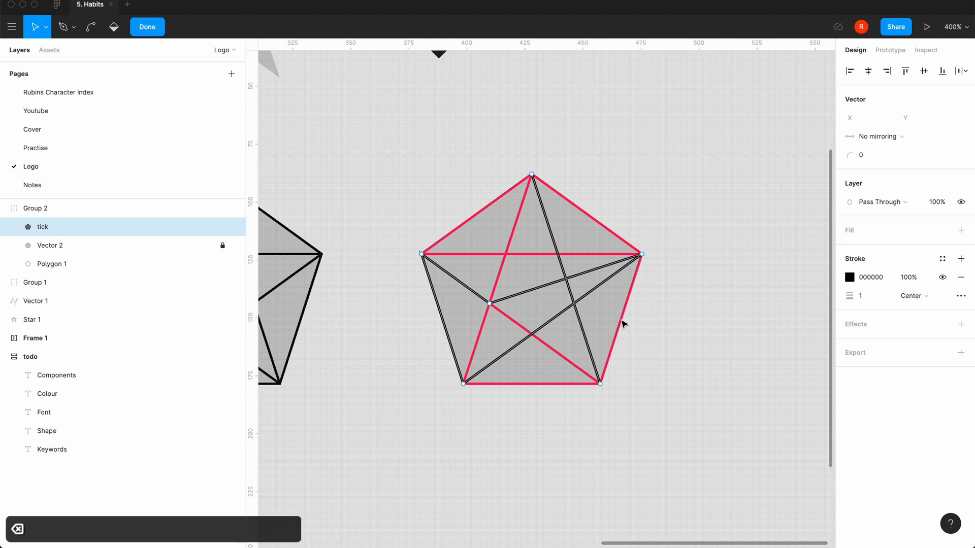
Step: Delete the remaining star line from the apex to the lower-right corner and finish editing the tick vector
{"action": "left_click", "coordinate": [566, 280]}
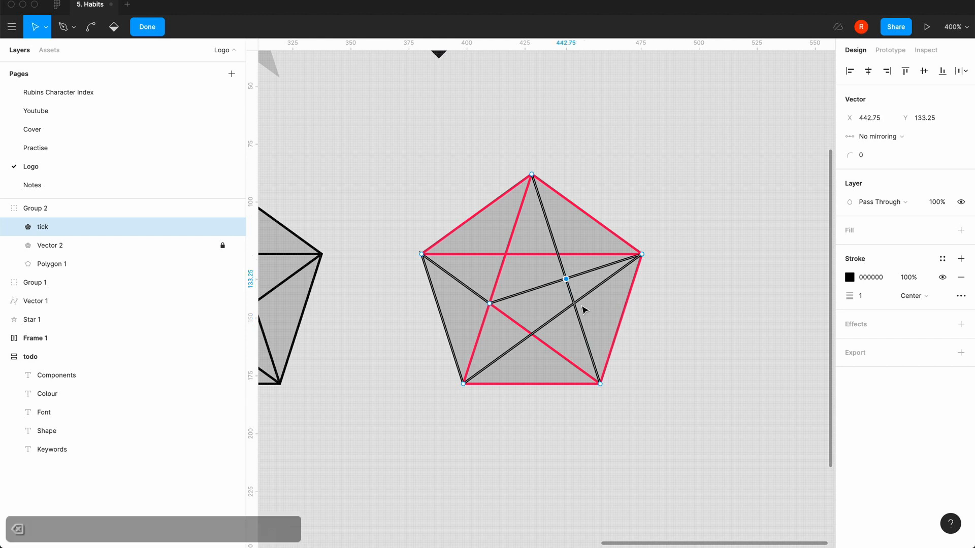
{"action": "key", "text": "BackSpace"}
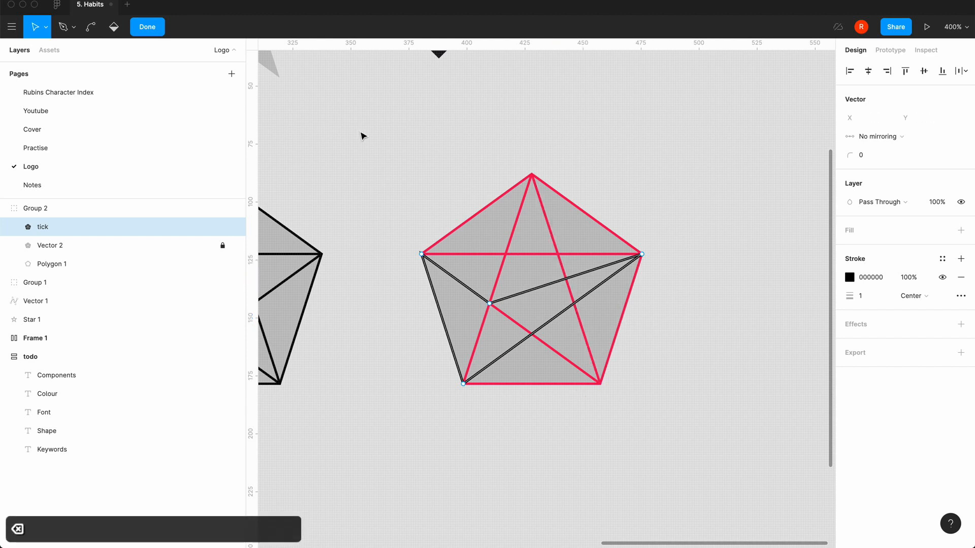
{"action": "key", "text": "Escape"}
{"action": "left_click", "coordinate": [431, 133]}
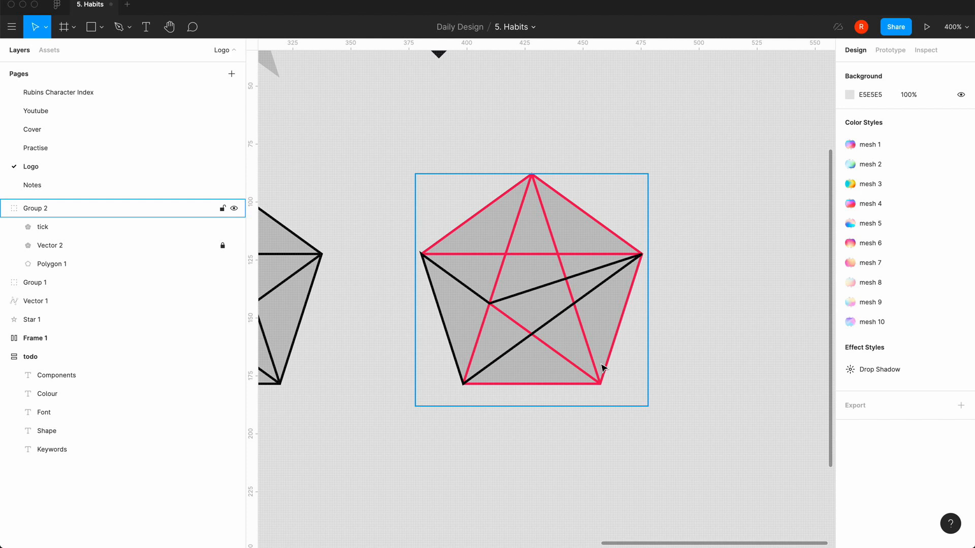
Step: Compare the trimmed tick outline with the star and the reference check mark above it
{"action": "key", "text": "minus"}
{"action": "key", "text": "minus"}
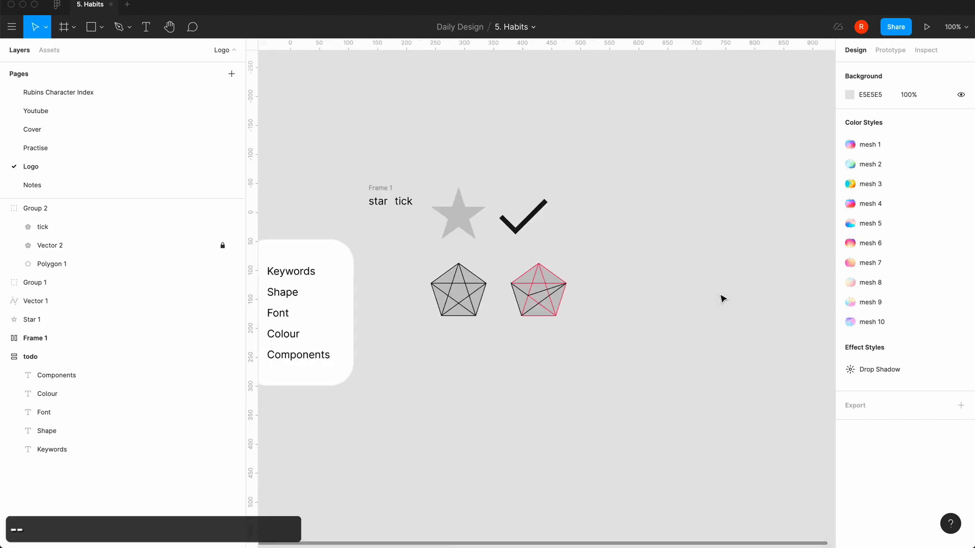
{"action": "key", "text": "equal"}
{"action": "key", "text": "equal"}
{"action": "key", "text": "minus"}
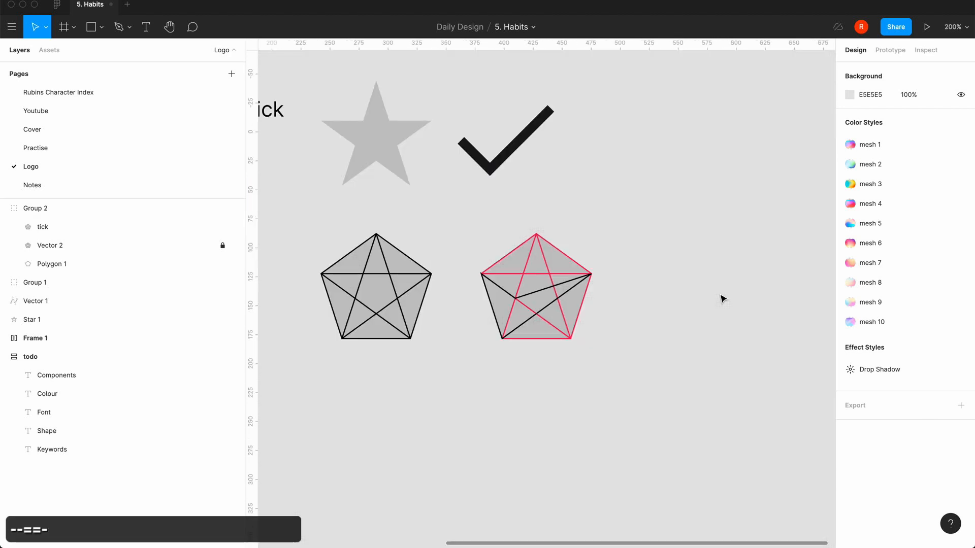
{"action": "key", "text": "equal"}
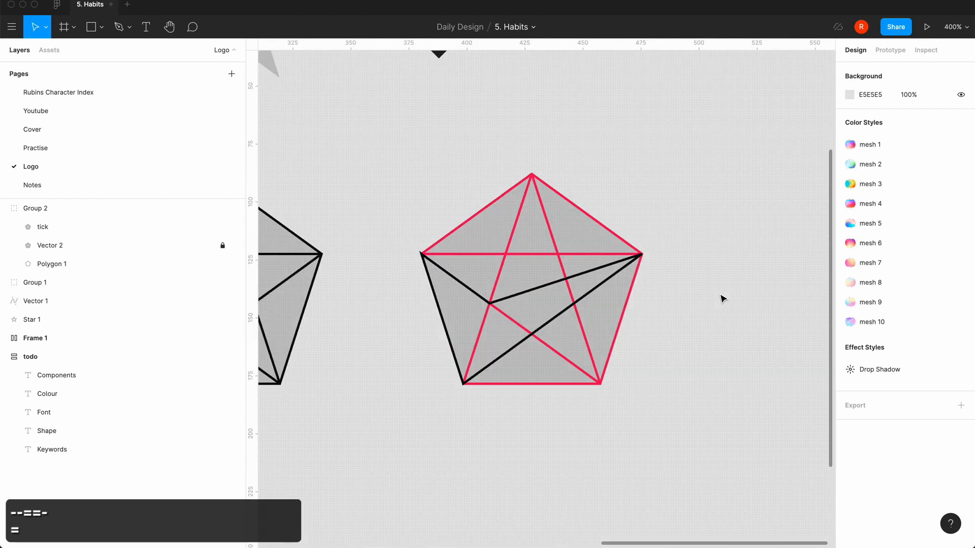
{"action": "key", "text": "minus"}
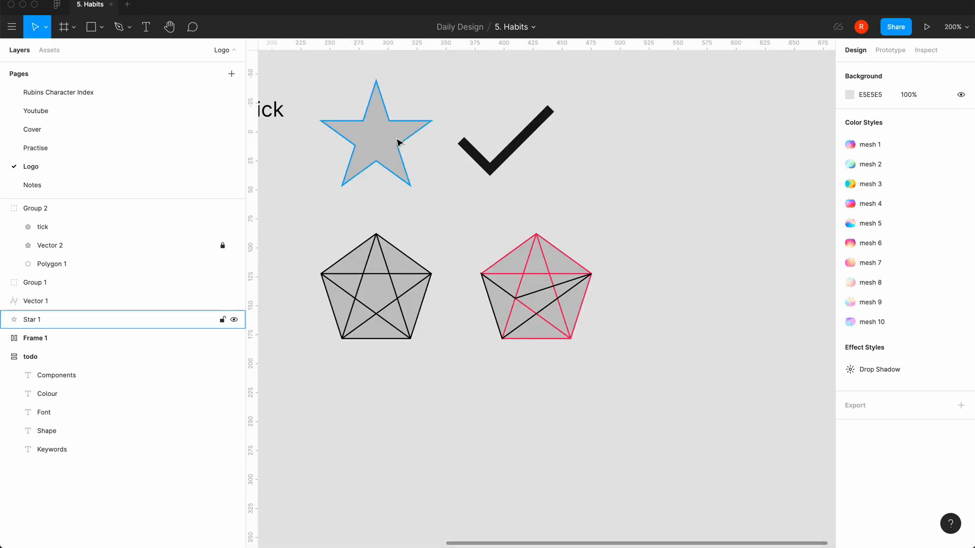
{"action": "double_click", "coordinate": [538, 297]}
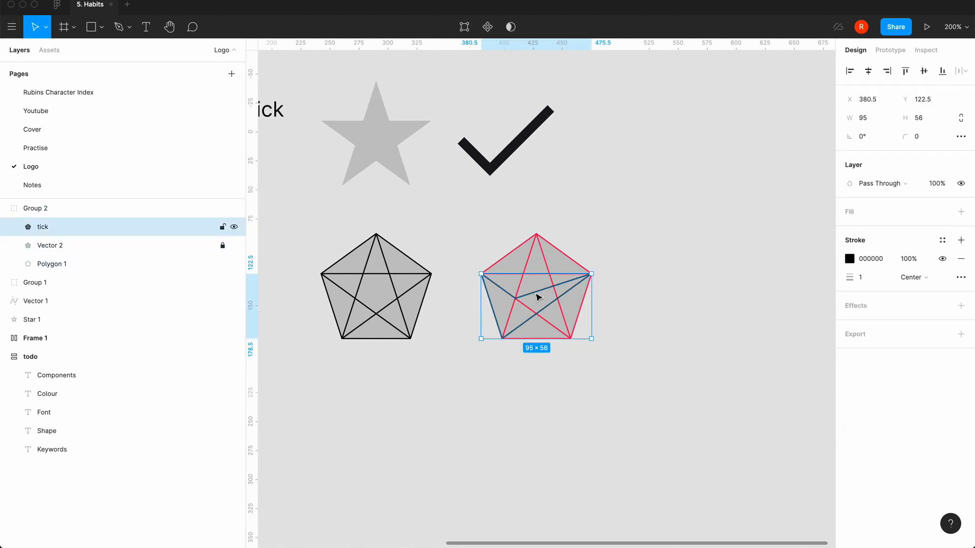
{"action": "left_click", "coordinate": [497, 387]}
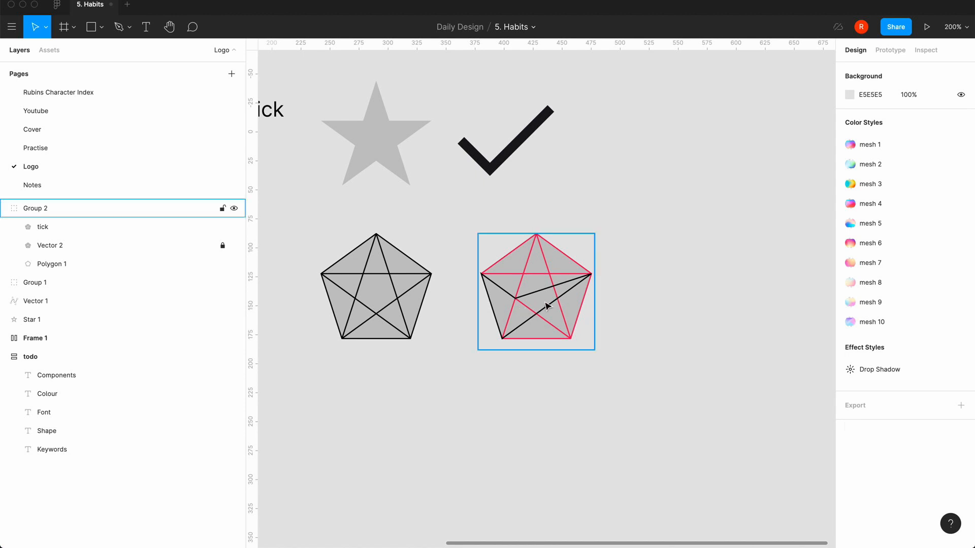
Step: Duplicate the tick vector and place the copy to the right of its pentagon at about X 519, Y 102
{"action": "double_click", "coordinate": [557, 290]}
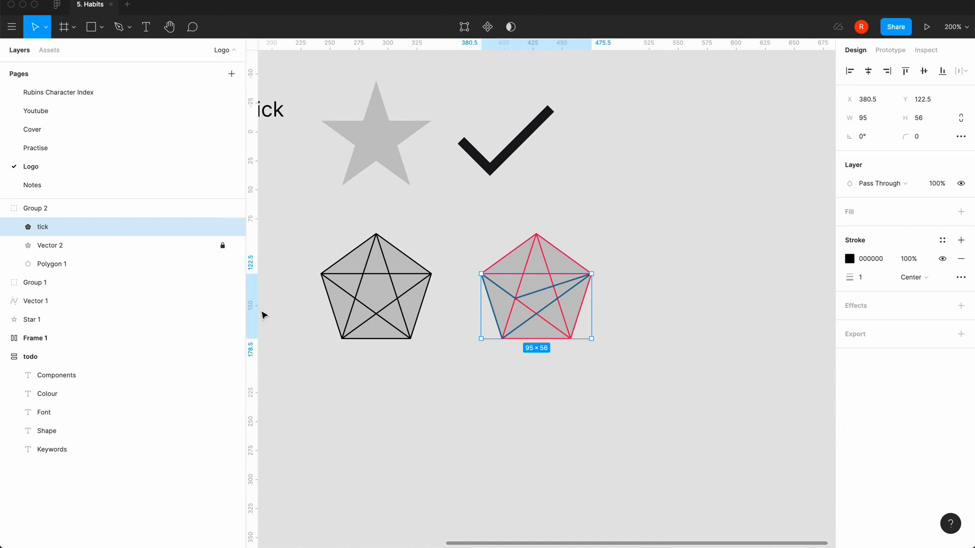
{"action": "key", "text": "ctrl+c"}
{"action": "key", "text": "ctrl+v"}
{"action": "left_click_drag", "start_coordinate": [559, 288], "coordinate": [716, 274]}
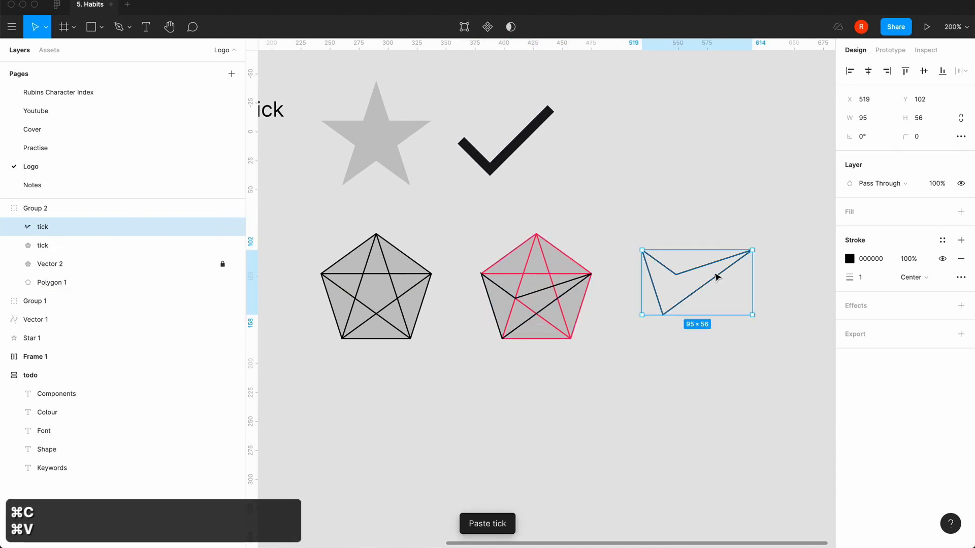
{"action": "left_click", "coordinate": [600, 394]}
{"action": "scroll", "coordinate": [601, 394], "scroll_direction": "right", "scroll_amount": 3}
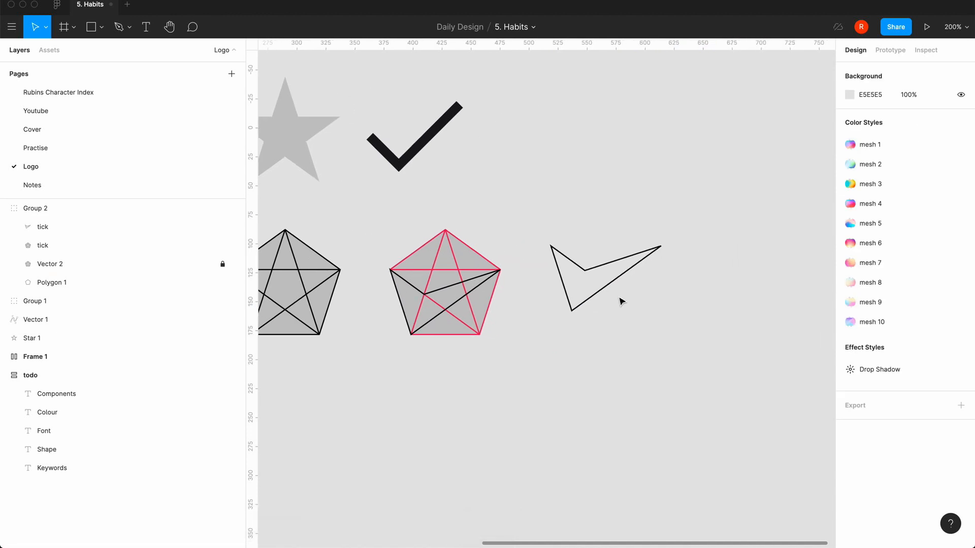
Step: Move the tick copy down to about X 520, Y 117, level with the pentagons
{"action": "left_click", "coordinate": [624, 280]}
{"action": "double_click", "coordinate": [624, 280]}
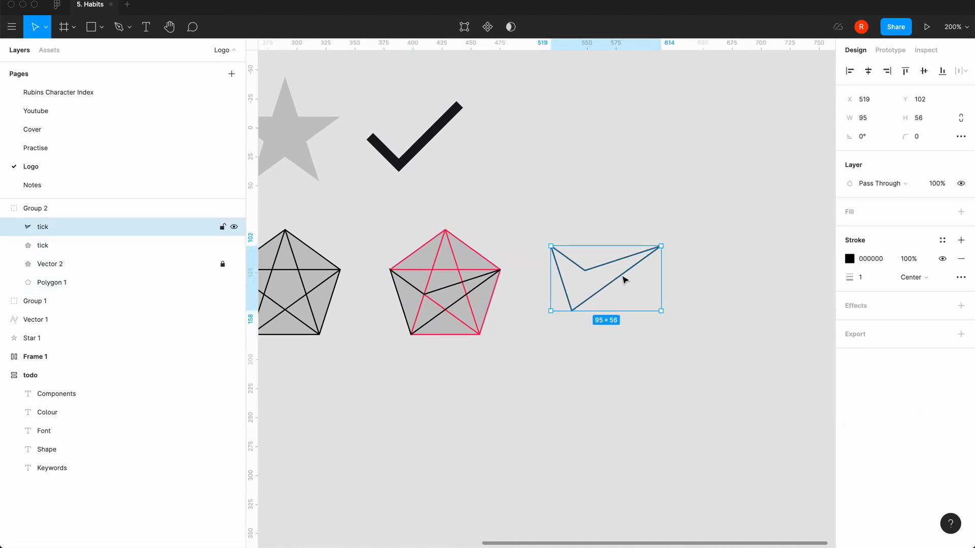
{"action": "left_click_drag", "start_coordinate": [624, 281], "coordinate": [625, 298]}
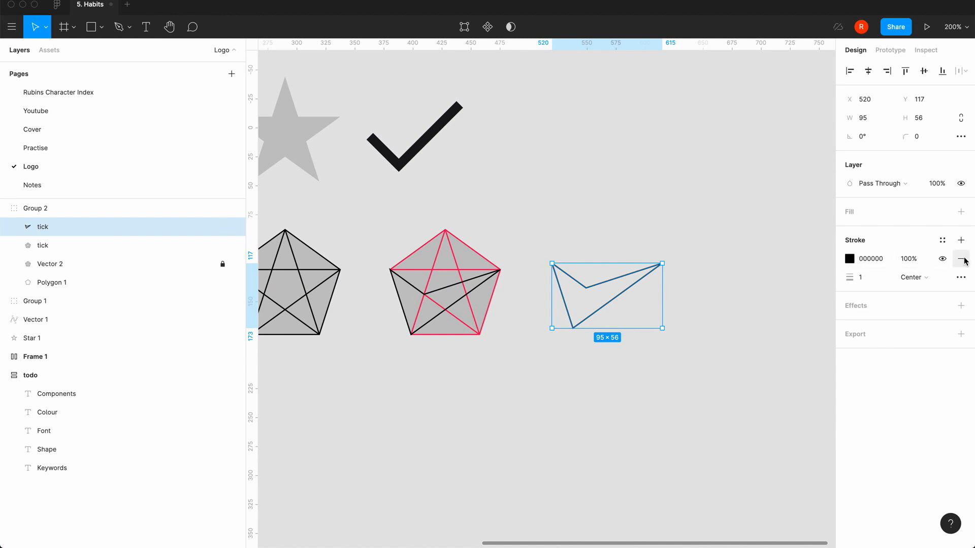
{"action": "left_click", "coordinate": [707, 378]}
Step: Examine the tick copy alongside the todo list, the reference shapes and the two pentagons
{"action": "key", "text": "minus"}
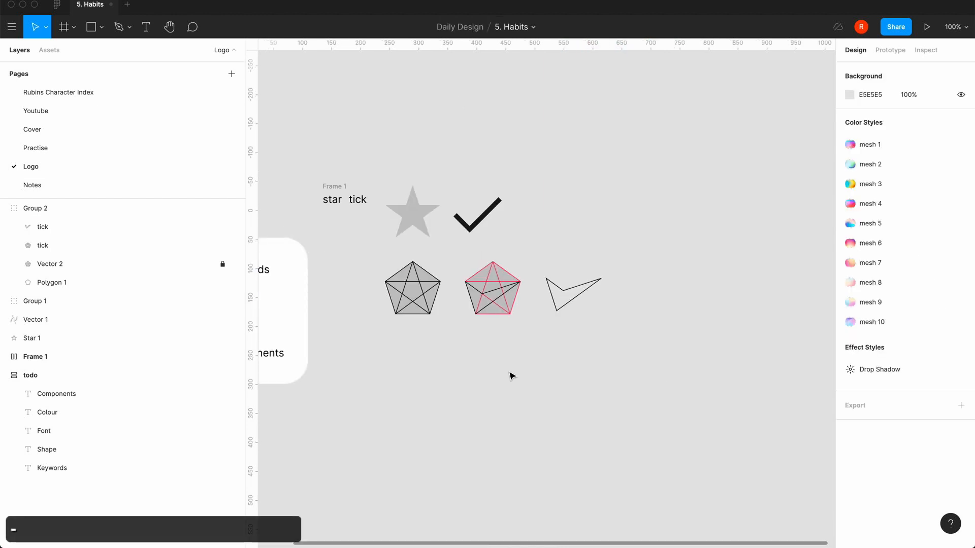
{"action": "scroll", "coordinate": [511, 376], "scroll_direction": "left", "scroll_amount": 4}
{"action": "scroll", "coordinate": [510, 376], "scroll_direction": "down", "scroll_amount": 1}
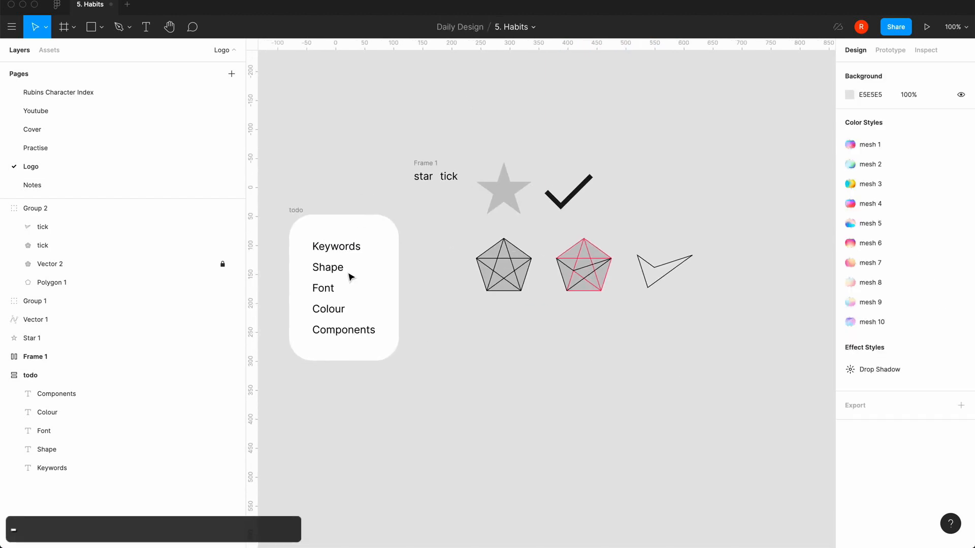
{"action": "left_click", "coordinate": [667, 278]}
{"action": "double_click", "coordinate": [667, 278]}
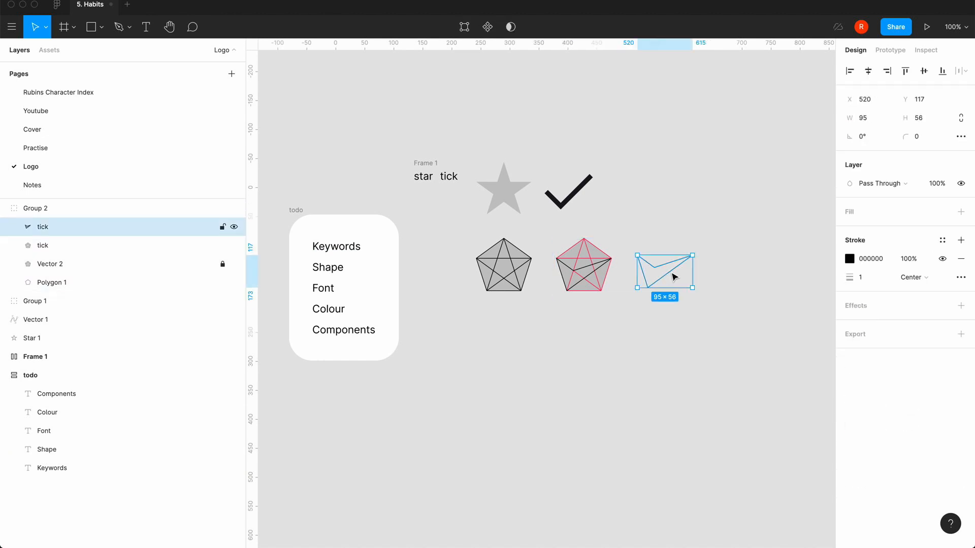
{"action": "left_click", "coordinate": [632, 325]}
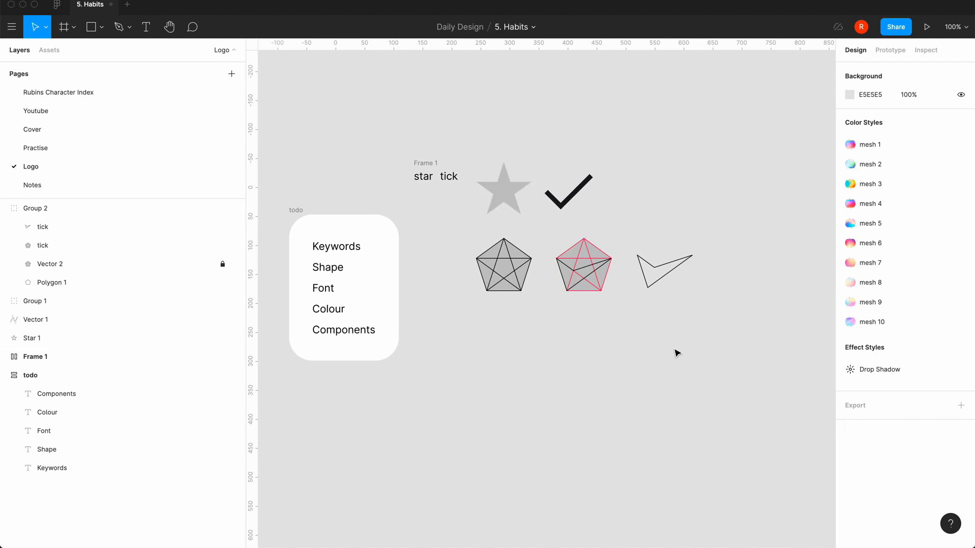
{"action": "scroll", "coordinate": [677, 353], "scroll_direction": "right", "scroll_amount": 2}
{"action": "scroll", "coordinate": [677, 353], "scroll_direction": "left", "scroll_amount": 3}
{"action": "scroll", "coordinate": [677, 353], "scroll_direction": "down", "scroll_amount": 2}
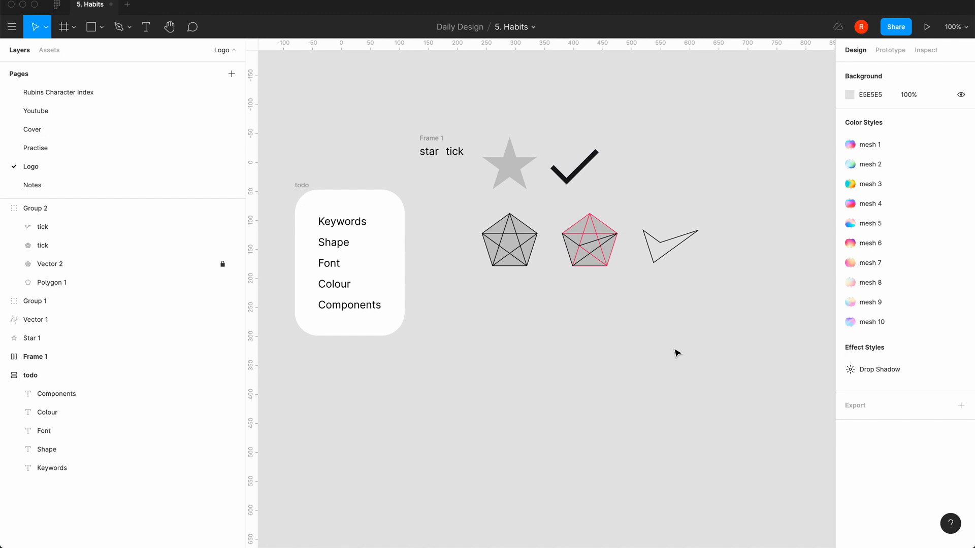
{"action": "scroll", "coordinate": [676, 353], "scroll_direction": "right", "scroll_amount": 2}
{"action": "scroll", "coordinate": [676, 353], "scroll_direction": "up", "scroll_amount": 1}
{"action": "left_click", "coordinate": [652, 254]}
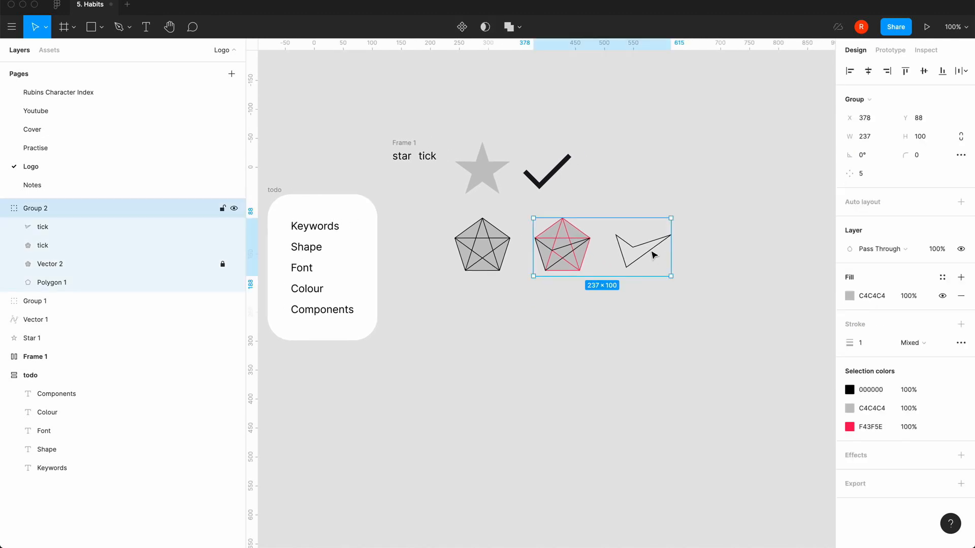
{"action": "left_click", "coordinate": [654, 255]}
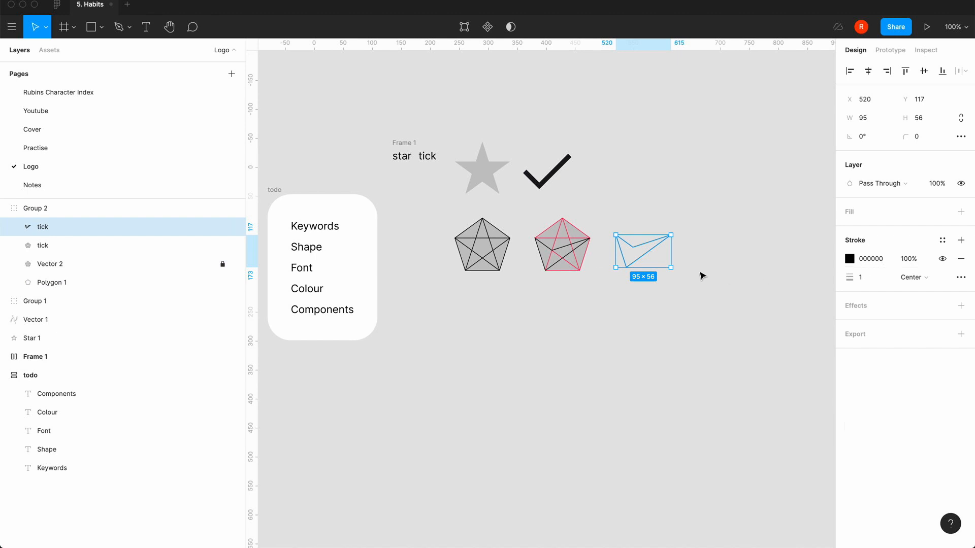
{"action": "left_click", "coordinate": [661, 316]}
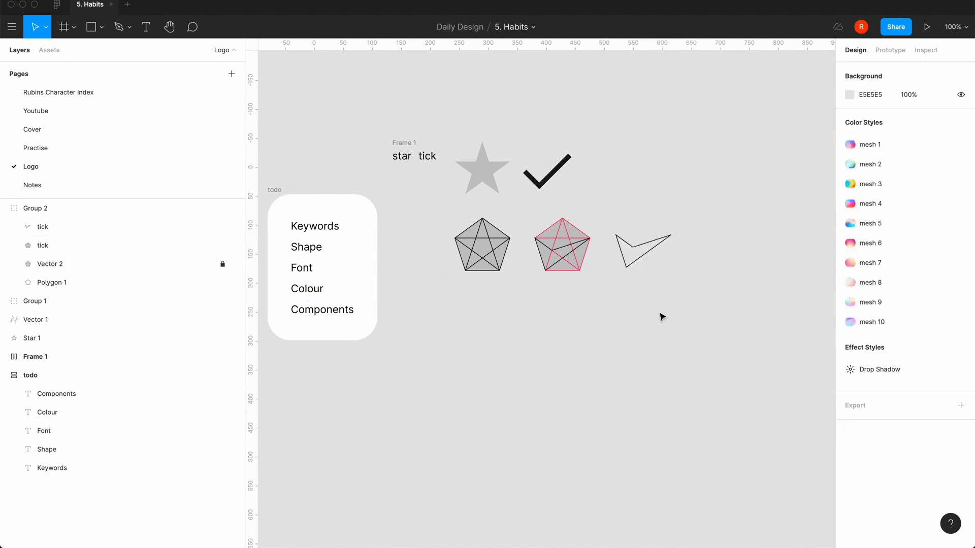
Step: Remove the stroke from the tick copy and give it a solid 18181B fill
{"action": "key", "text": "equal"}
{"action": "left_click", "coordinate": [749, 218]}
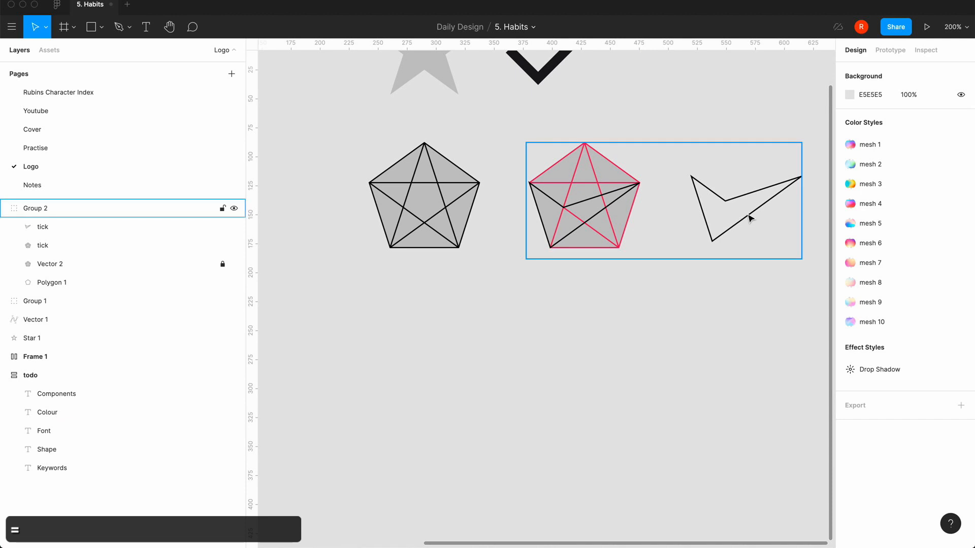
{"action": "left_click", "coordinate": [749, 218]}
{"action": "scroll", "coordinate": [707, 327], "scroll_direction": "right", "scroll_amount": 5}
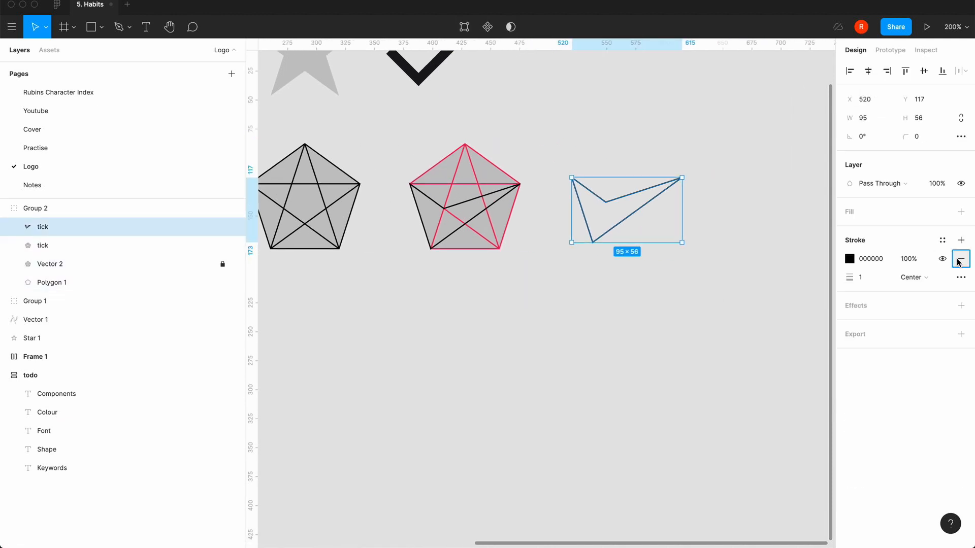
{"action": "left_click", "coordinate": [959, 260]}
{"action": "left_click", "coordinate": [960, 212]}
{"action": "left_click", "coordinate": [850, 231]}
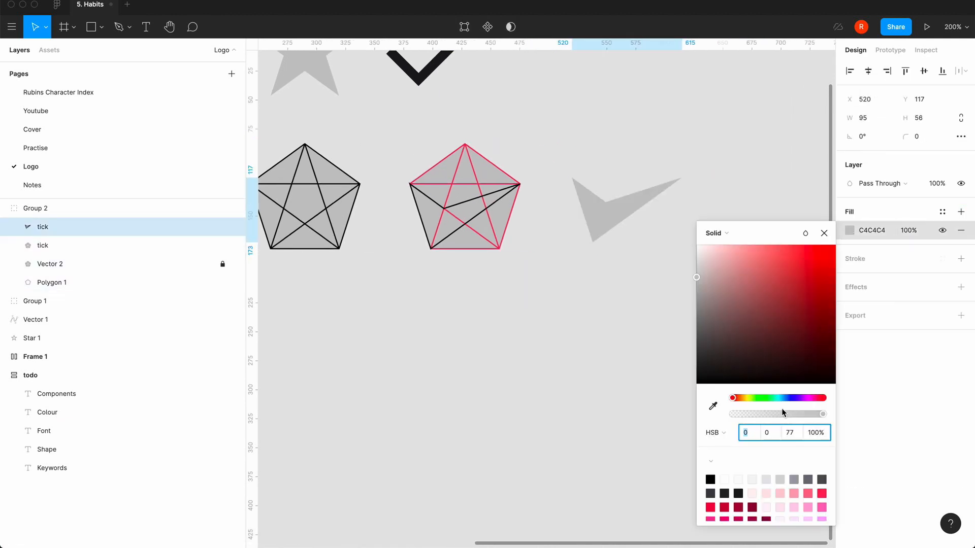
{"action": "left_click", "coordinate": [739, 493]}
{"action": "left_click", "coordinate": [824, 233]}
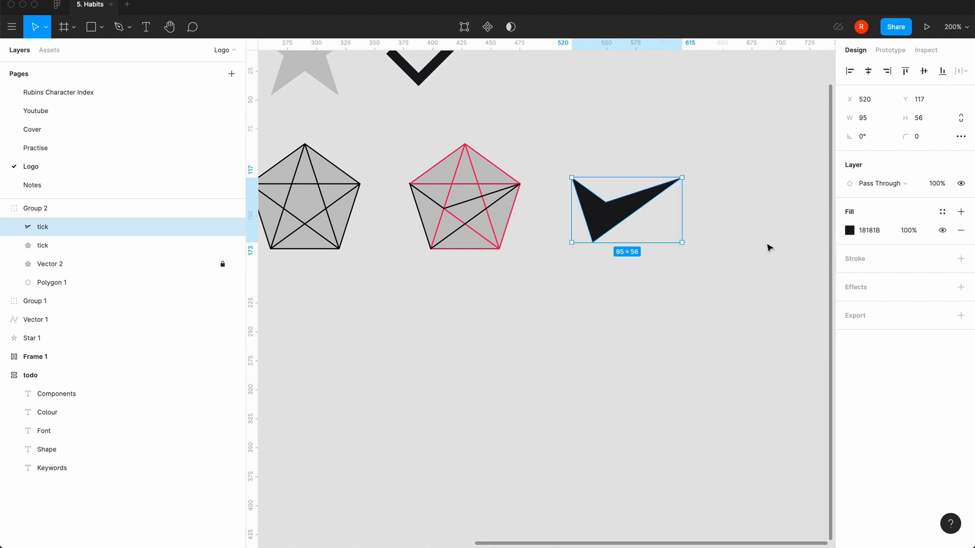
{"action": "left_click", "coordinate": [618, 305]}
{"action": "scroll", "coordinate": [618, 304], "scroll_direction": "right", "scroll_amount": 5}
{"action": "left_click", "coordinate": [496, 221]}
{"action": "left_click", "coordinate": [496, 220]}
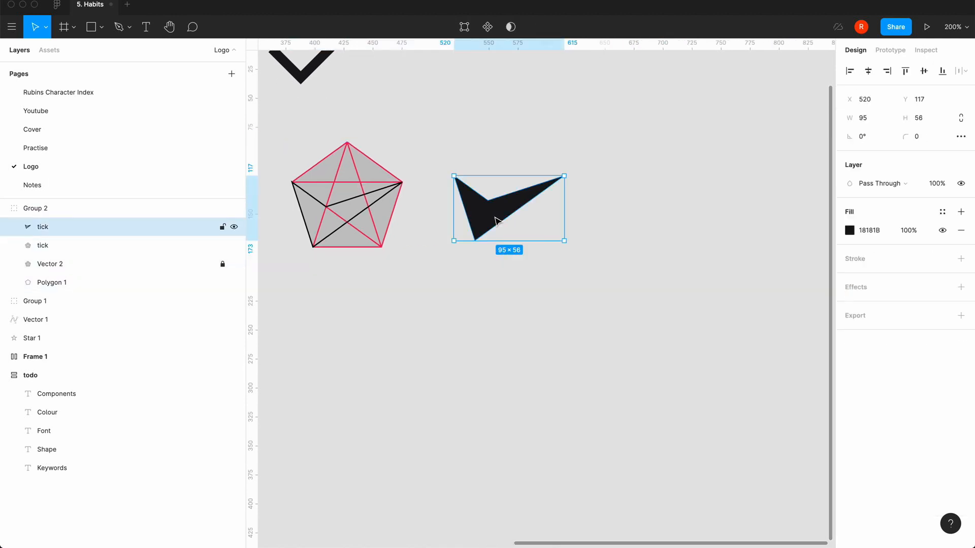
{"action": "key", "text": "super+c"}
{"action": "key", "text": "super+v"}
{"action": "left_click", "coordinate": [474, 217], "text": "shift"}
{"action": "left_click_drag", "start_coordinate": [445, 212], "coordinate": [571, 209]}
{"action": "key", "text": "super+z"}
{"action": "key", "text": "super+z"}
{"action": "key", "text": "super+z"}
{"action": "key", "text": "super+z"}
{"action": "key", "text": "super+z"}
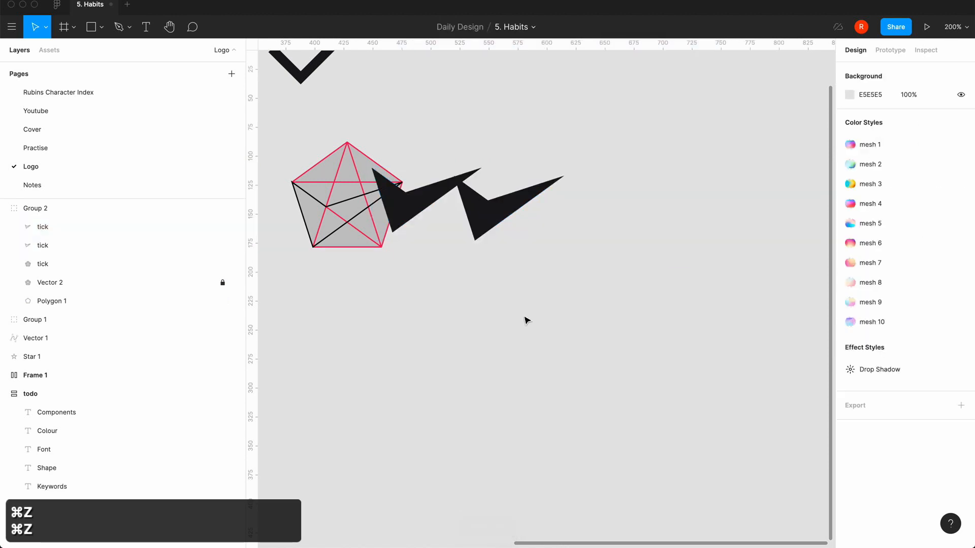
Step: Duplicate the solid dark tick and place the copy directly below it at X 520, Y 188
{"action": "key", "text": "super+c"}
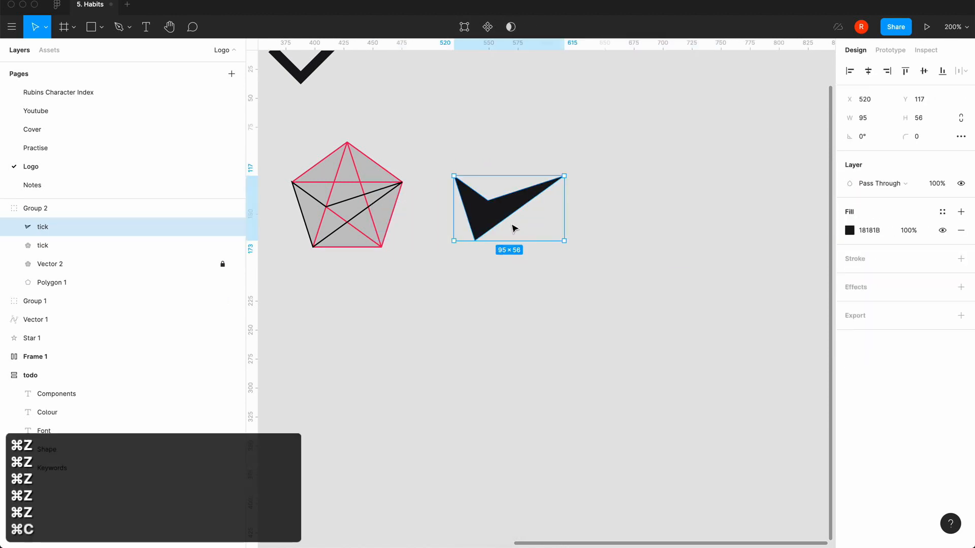
{"action": "key", "text": "super+v"}
{"action": "left_click_drag", "start_coordinate": [426, 211], "coordinate": [500, 300]}
{"action": "left_click", "coordinate": [428, 391]}
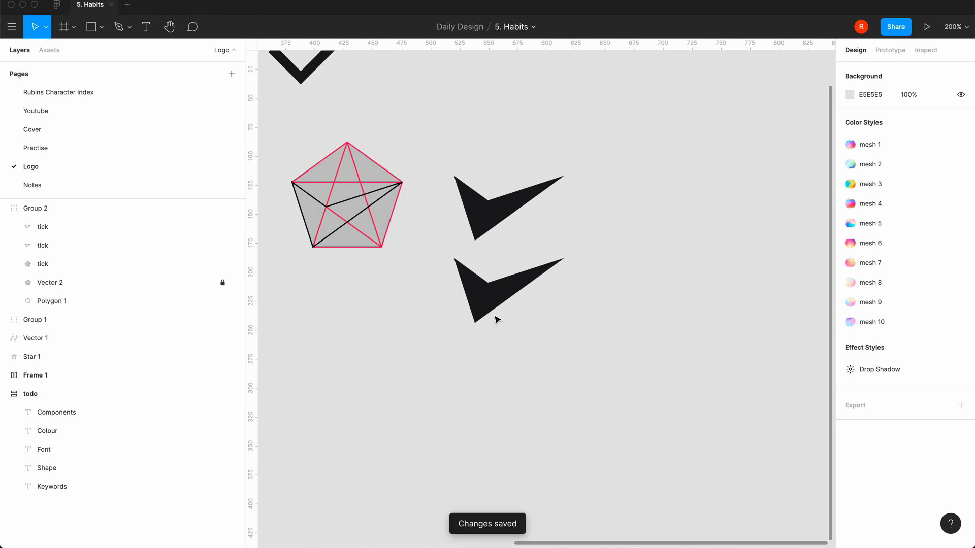
Step: Compare blue fills 60A5FA, 38BDF8 and 7DD3FC on the lower tick and keep light-blue/300 (7DD3FC)
{"action": "double_click", "coordinate": [497, 301]}
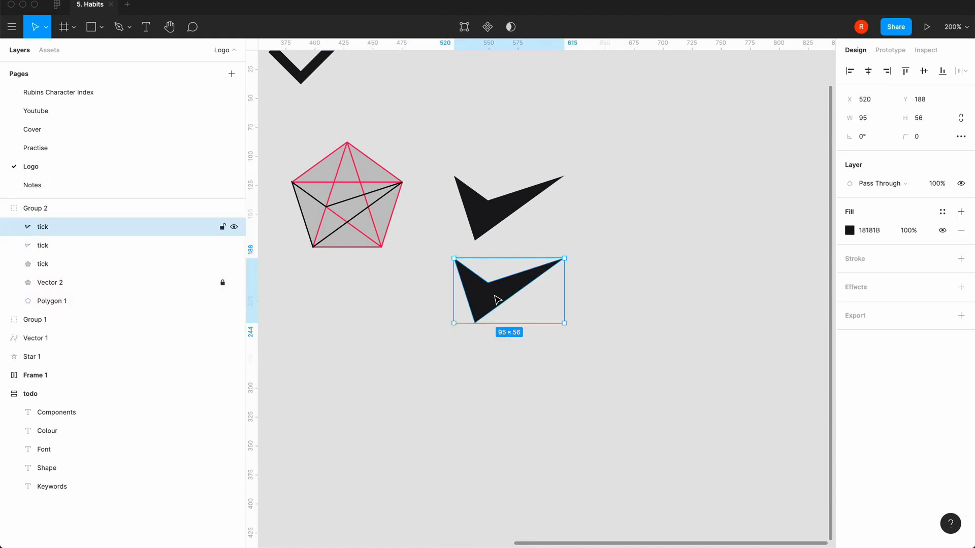
{"action": "left_click", "coordinate": [849, 230]}
{"action": "scroll", "coordinate": [764, 475], "scroll_direction": "down", "scroll_amount": 5}
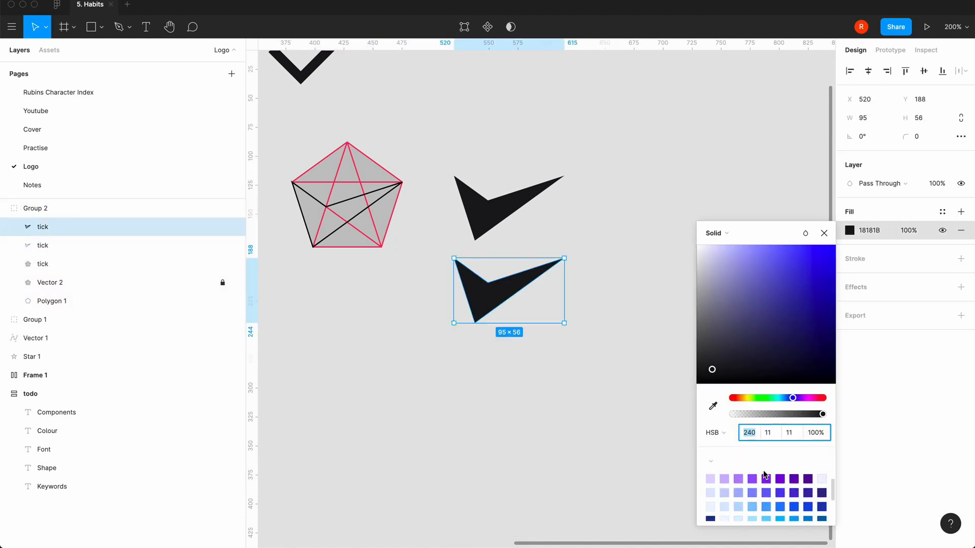
{"action": "left_click", "coordinate": [766, 509]}
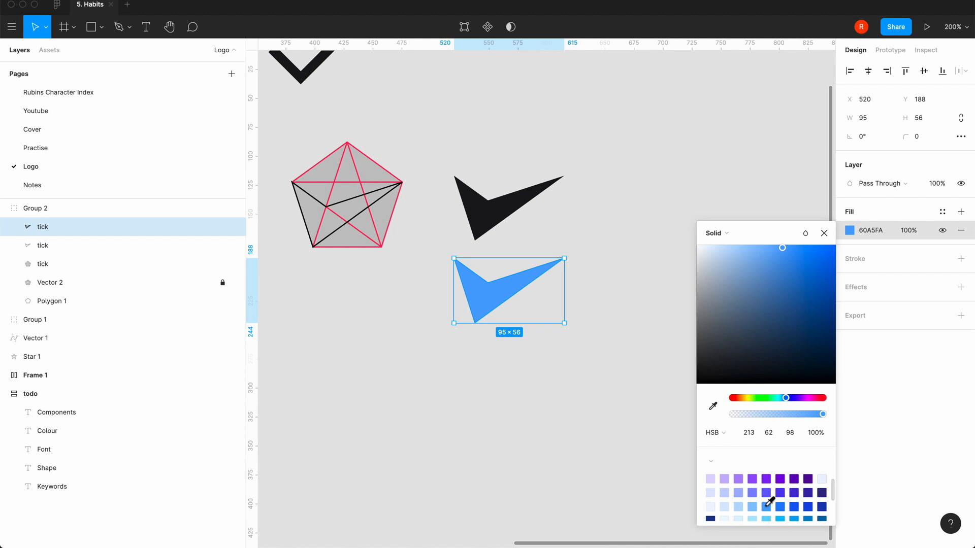
{"action": "scroll", "coordinate": [770, 503], "scroll_direction": "down", "scroll_amount": 1}
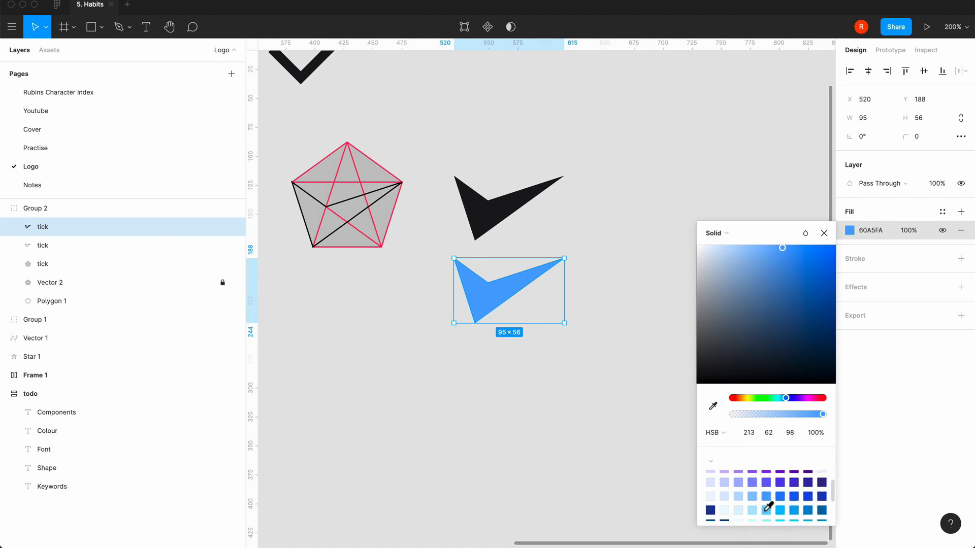
{"action": "left_click", "coordinate": [768, 509]}
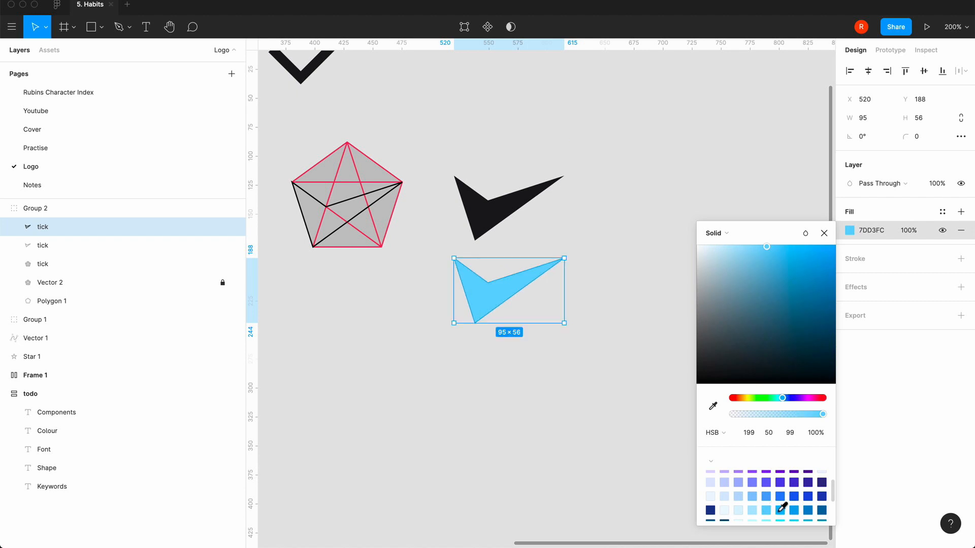
{"action": "left_click", "coordinate": [780, 509]}
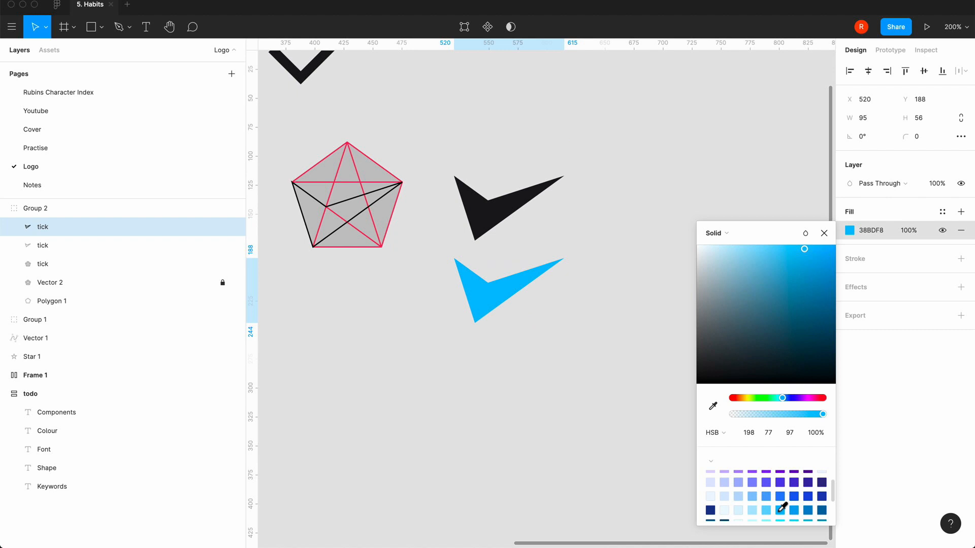
{"action": "left_click", "coordinate": [766, 510]}
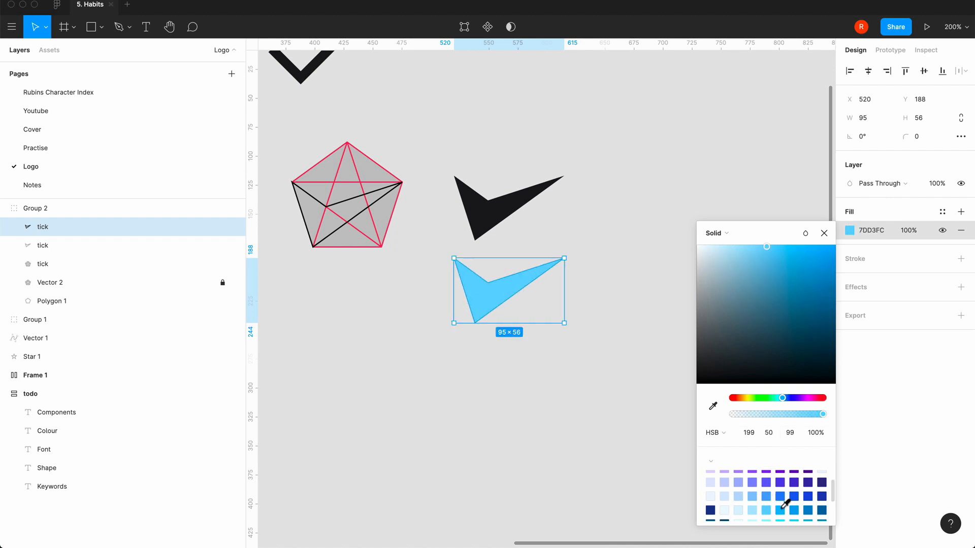
{"action": "left_click", "coordinate": [782, 507]}
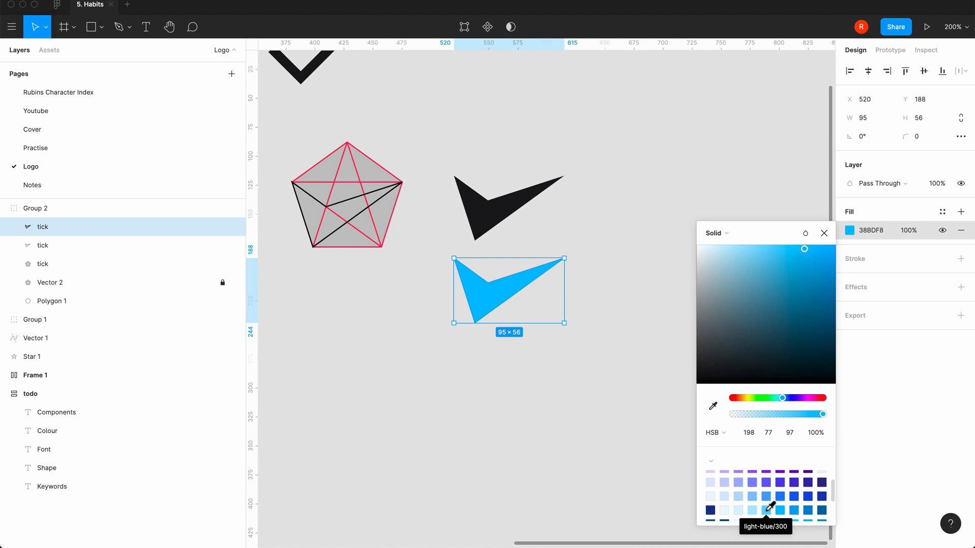
{"action": "left_click", "coordinate": [767, 510]}
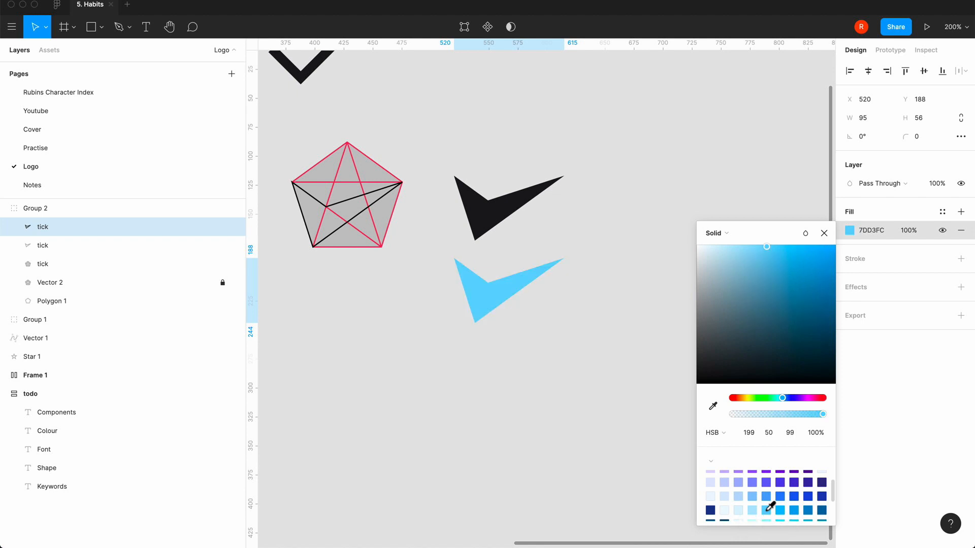
{"action": "left_click", "coordinate": [823, 233]}
{"action": "left_click", "coordinate": [565, 374]}
Step: Add a text layer reading "habit" to the right of the blue tick at about X 663, Y 205
{"action": "key", "text": "minus"}
{"action": "key", "text": "minus"}
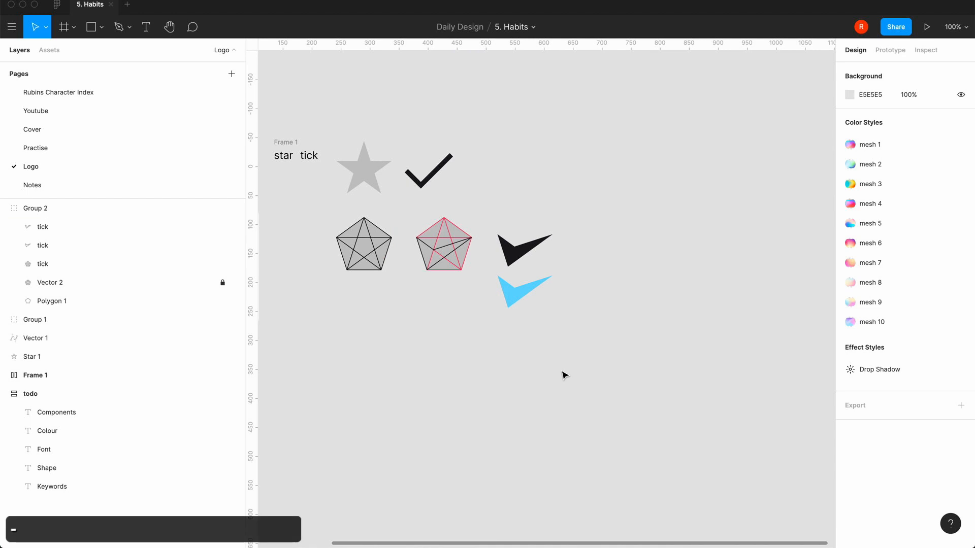
{"action": "key", "text": "equal"}
{"action": "key", "text": "minus"}
{"action": "scroll", "coordinate": [517, 359], "scroll_direction": "left", "scroll_amount": 5}
{"action": "scroll", "coordinate": [518, 358], "scroll_direction": "right", "scroll_amount": 3}
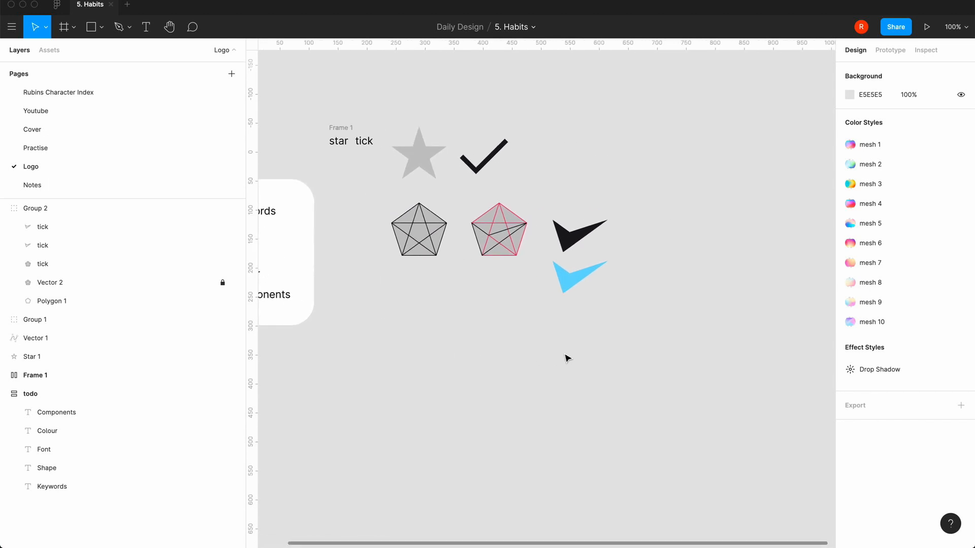
{"action": "scroll", "coordinate": [565, 358], "scroll_direction": "right", "scroll_amount": 5}
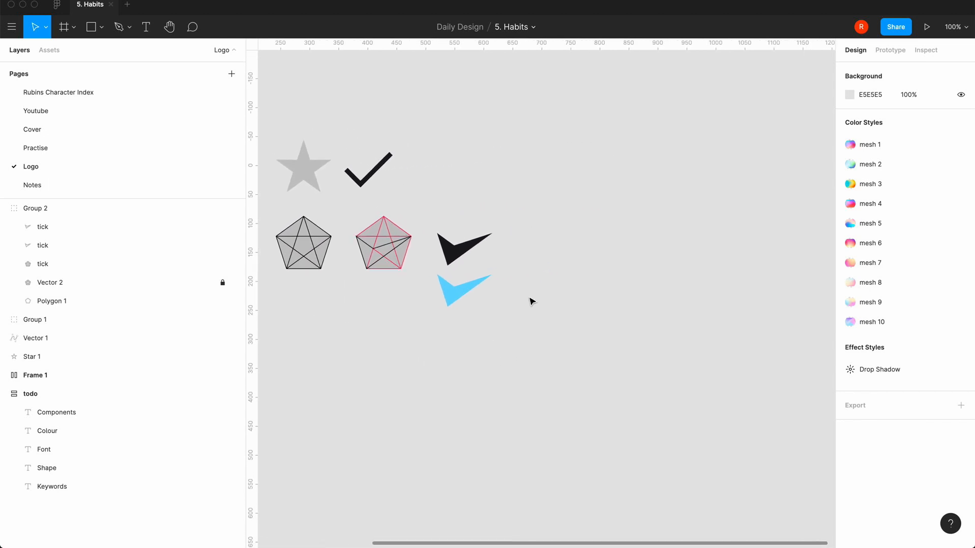
{"action": "key", "text": "t"}
{"action": "left_click", "coordinate": [521, 284]}
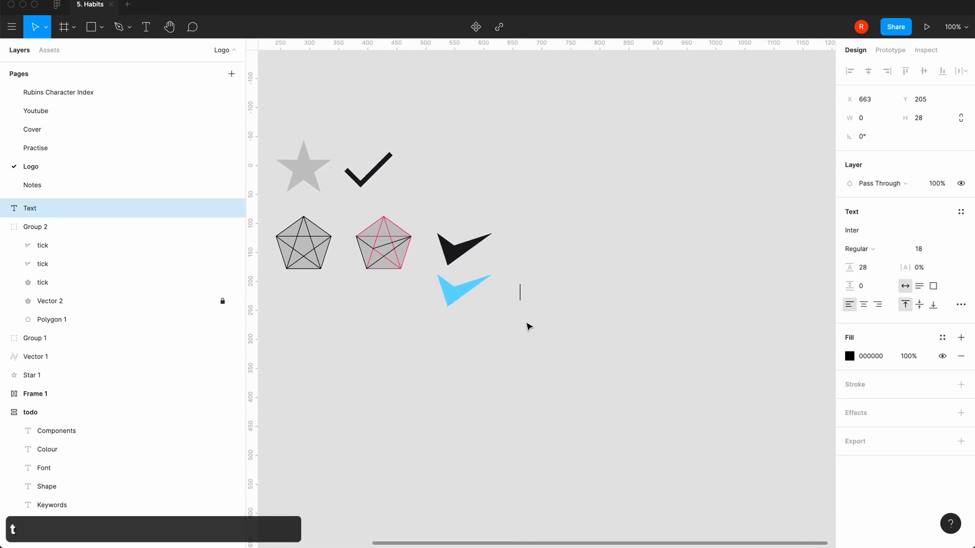
{"action": "type", "text": "H"}
{"action": "key", "text": "BackSpace"}
{"action": "type", "text": "habit"}
{"action": "key", "text": "Escape"}
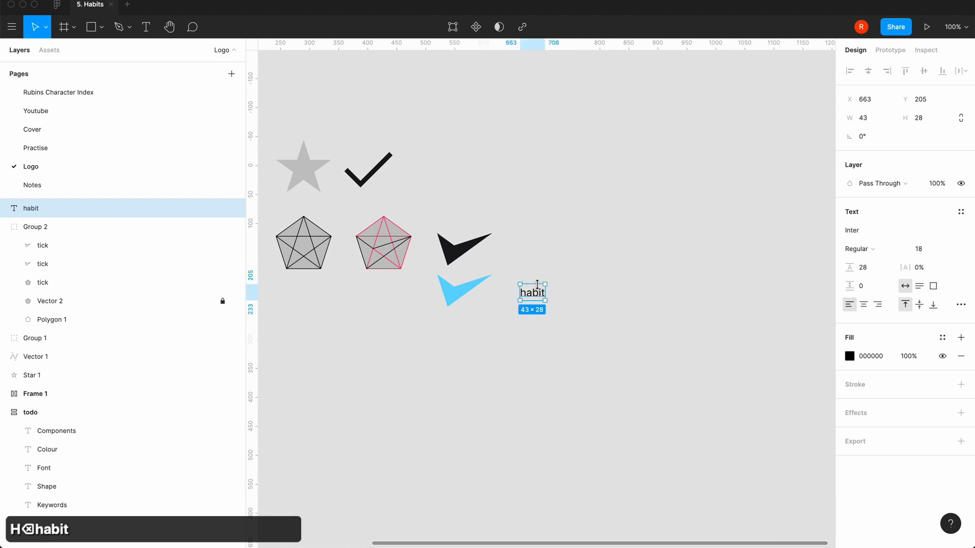
Step: Move the habit text closer to the blue tick, leaving a small gap, at about X 639, Y 202
{"action": "left_click_drag", "start_coordinate": [537, 297], "coordinate": [510, 296]}
{"action": "left_click", "coordinate": [480, 348]}
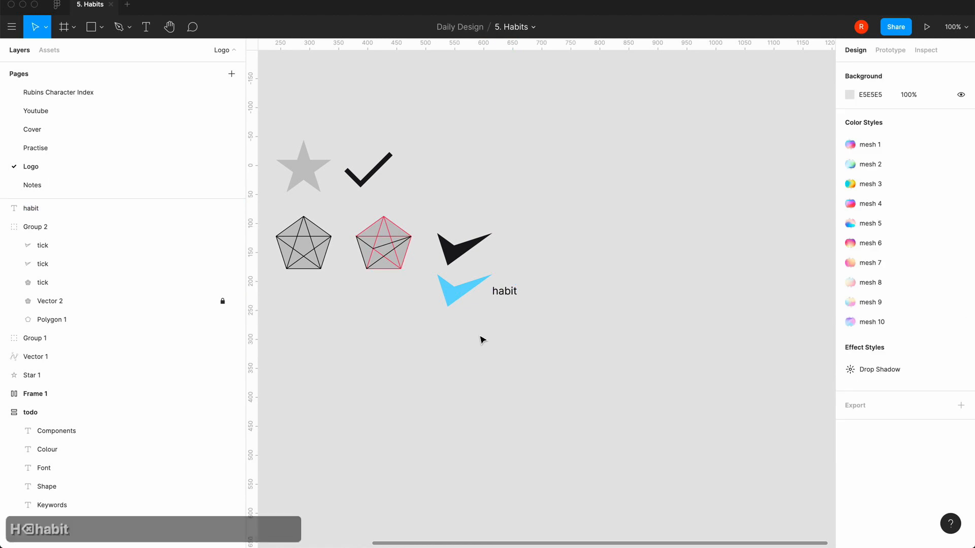
{"action": "key", "text": "="}
{"action": "scroll", "coordinate": [481, 340], "scroll_direction": "left", "scroll_amount": 1}
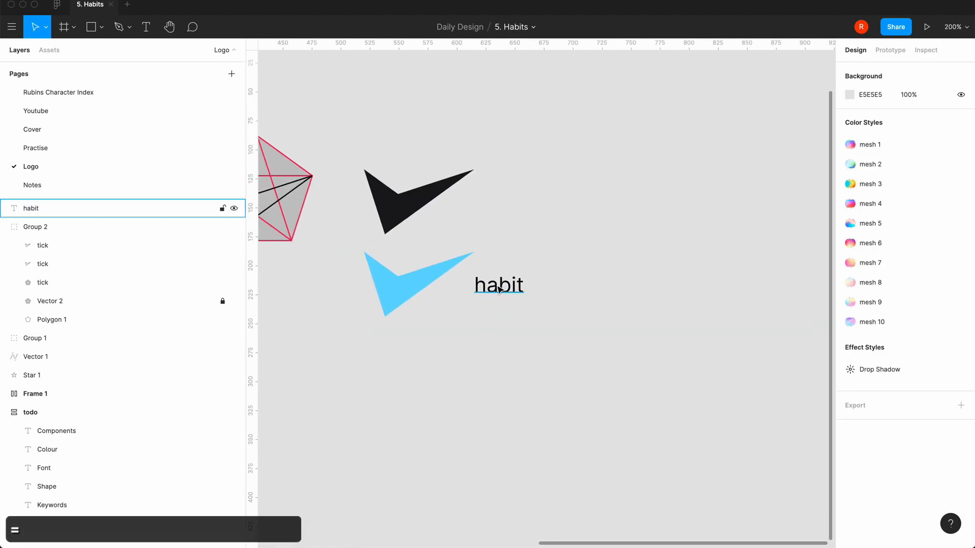
{"action": "left_click_drag", "start_coordinate": [500, 290], "coordinate": [528, 289]}
{"action": "left_click", "coordinate": [511, 329]}
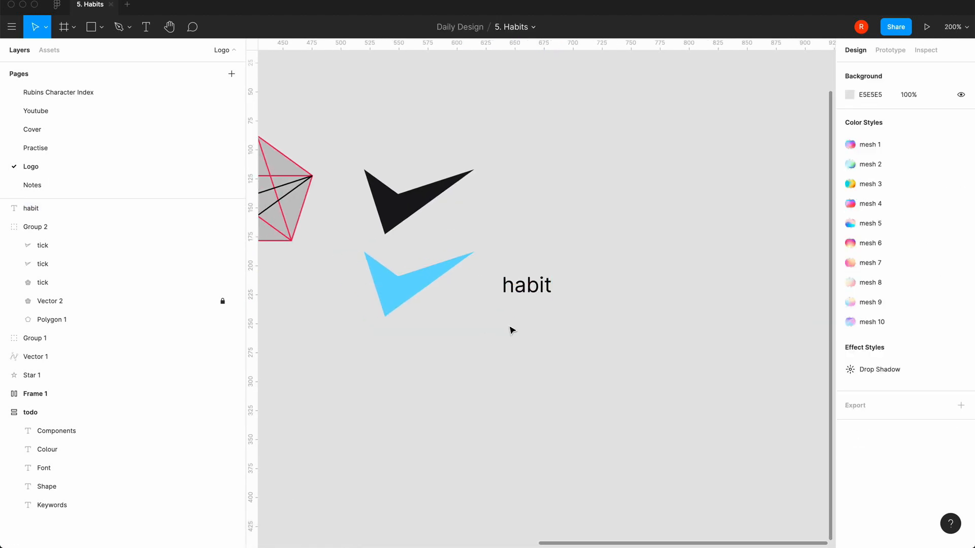
Step: Set the habit text's font size to 48
{"action": "left_click", "coordinate": [543, 288]}
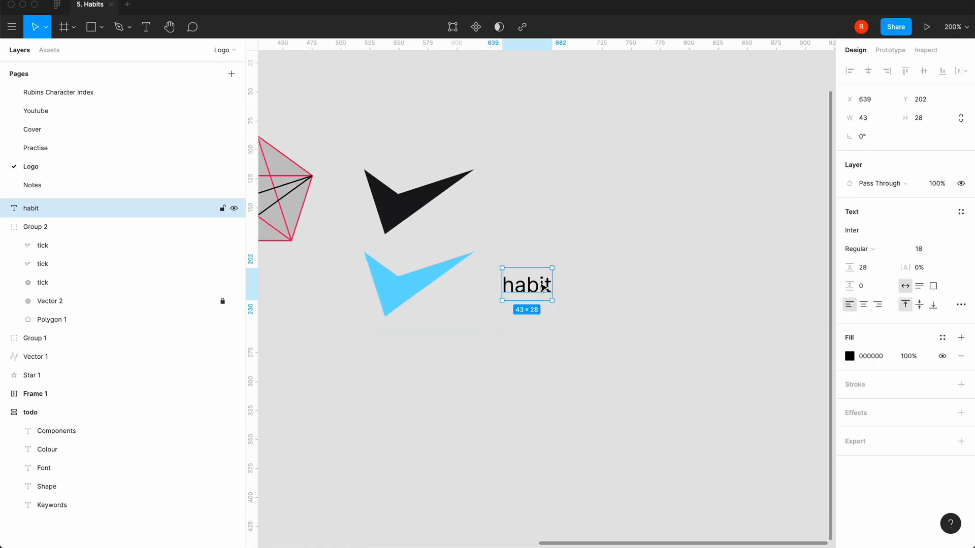
{"action": "left_click", "coordinate": [947, 249]}
{"action": "left_click", "coordinate": [937, 291]}
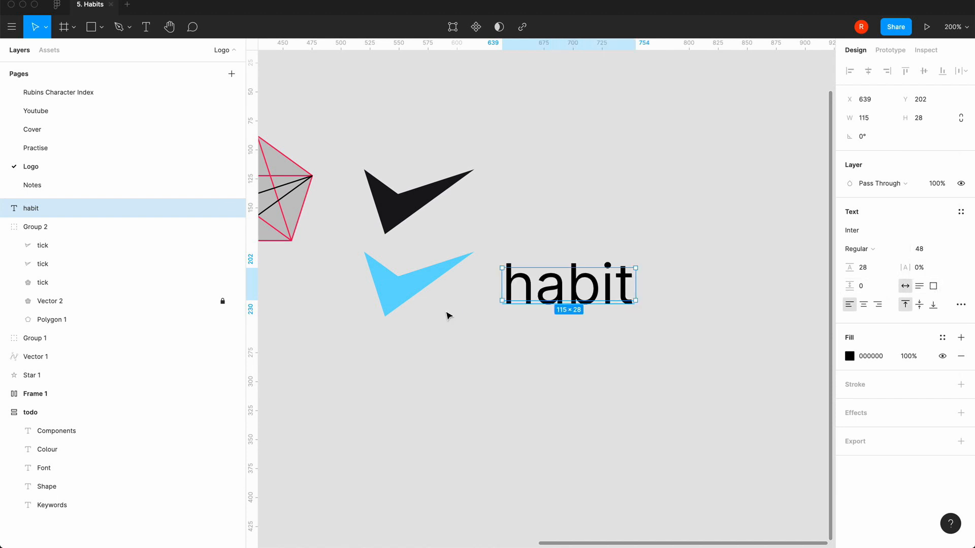
{"action": "left_click", "coordinate": [447, 313]}
Step: Move the blue tick right to about X 549, close to the habit text
{"action": "left_click", "coordinate": [410, 290]}
{"action": "left_click", "coordinate": [410, 291]}
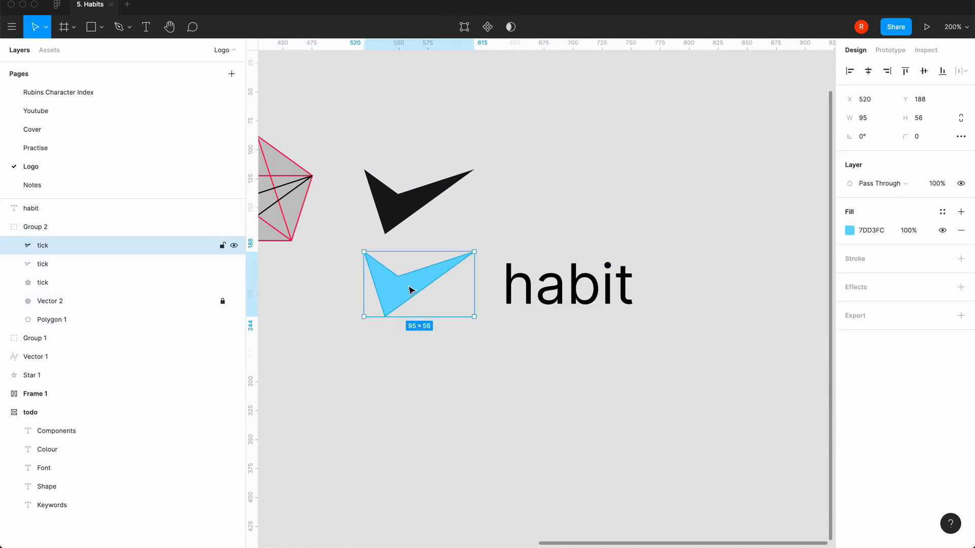
{"action": "left_click_drag", "start_coordinate": [411, 290], "coordinate": [440, 289]}
Step: Set the habit text's weight to Semi Bold and move it right to X 653, clear of the blue tick
{"action": "left_click", "coordinate": [517, 300]}
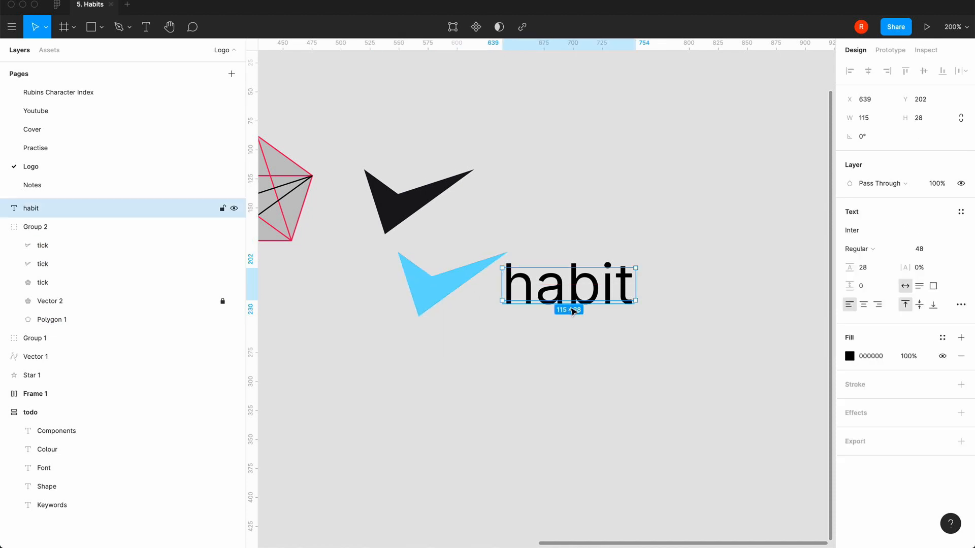
{"action": "left_click", "coordinate": [886, 250]}
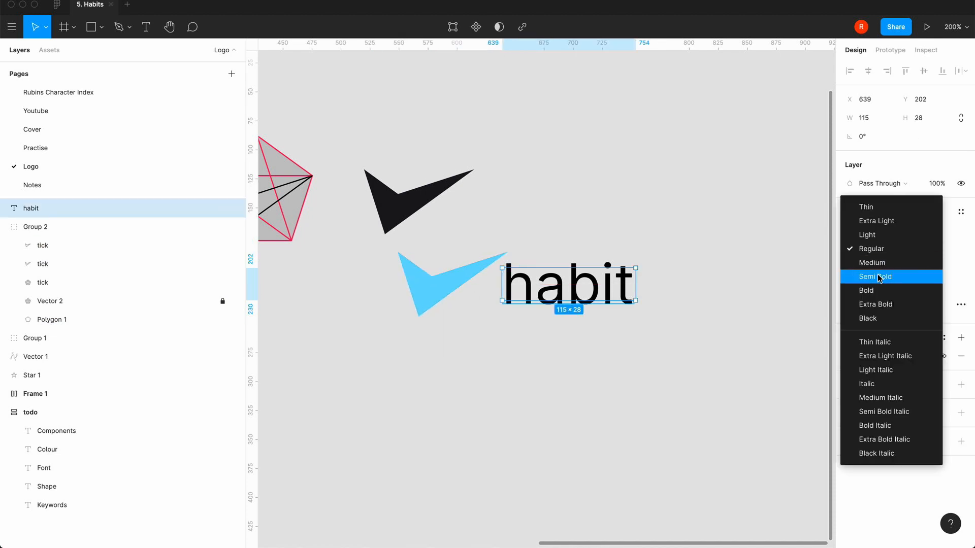
{"action": "left_click", "coordinate": [879, 279]}
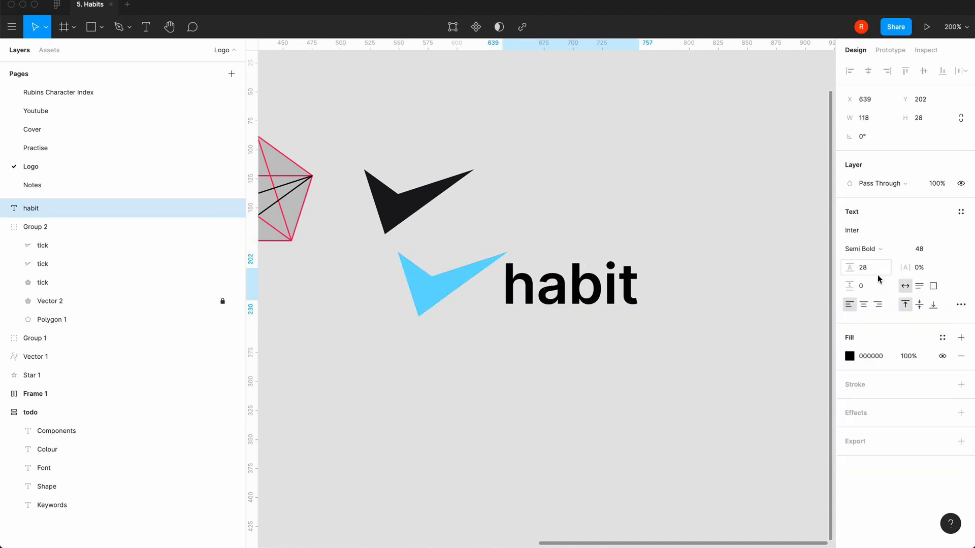
{"action": "left_click", "coordinate": [682, 305]}
{"action": "left_click_drag", "start_coordinate": [579, 291], "coordinate": [595, 291]}
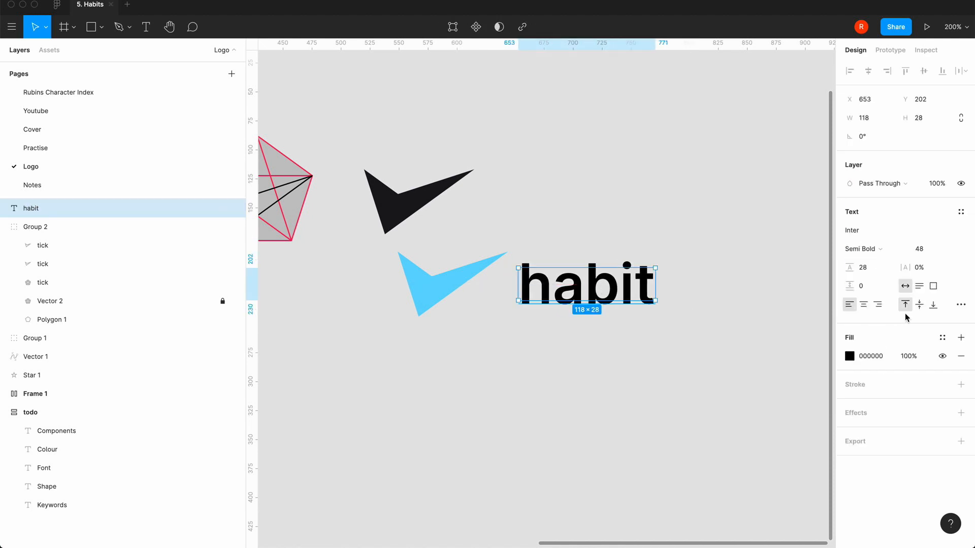
Step: Tighten the habit text's letter spacing to -4%
{"action": "left_click", "coordinate": [932, 270]}
{"action": "type", "text": "-4"}
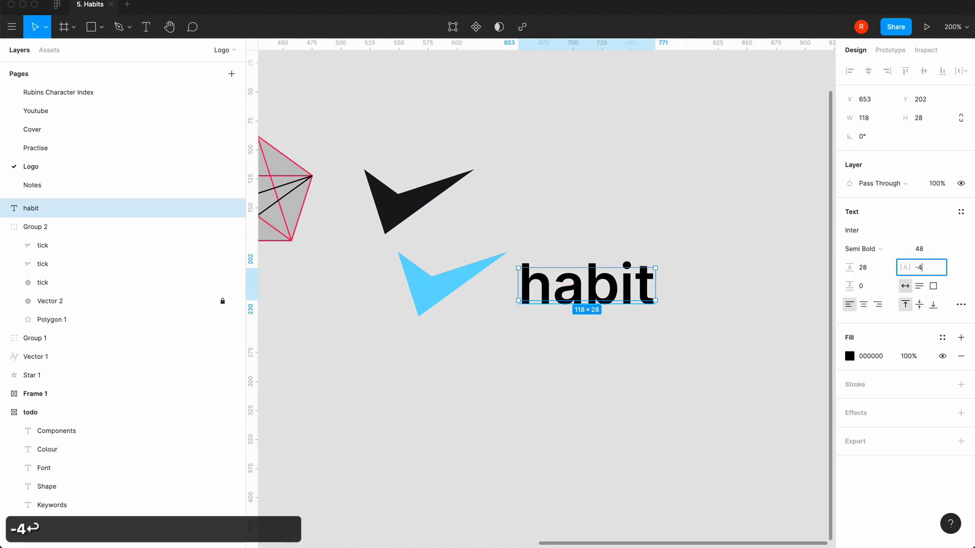
{"action": "key", "text": "Return"}
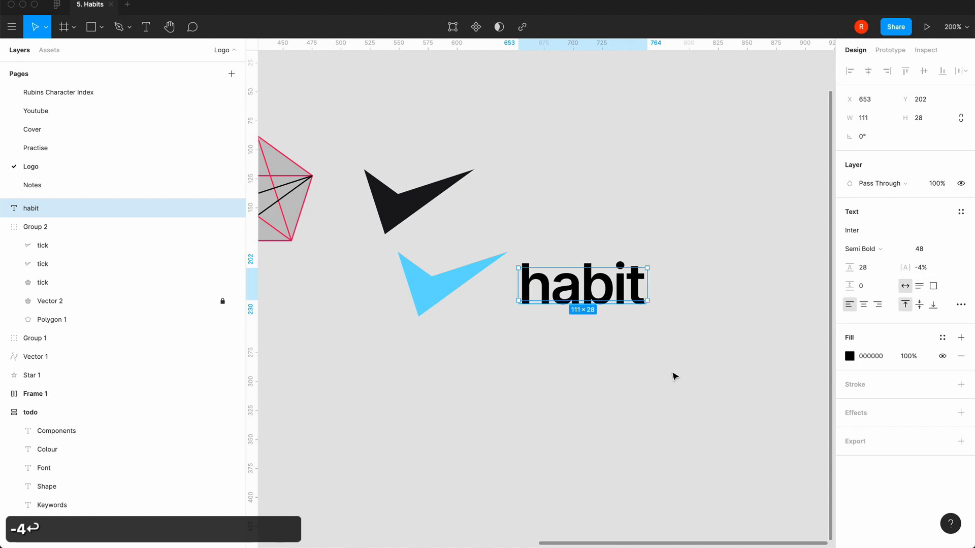
{"action": "left_click", "coordinate": [674, 376]}
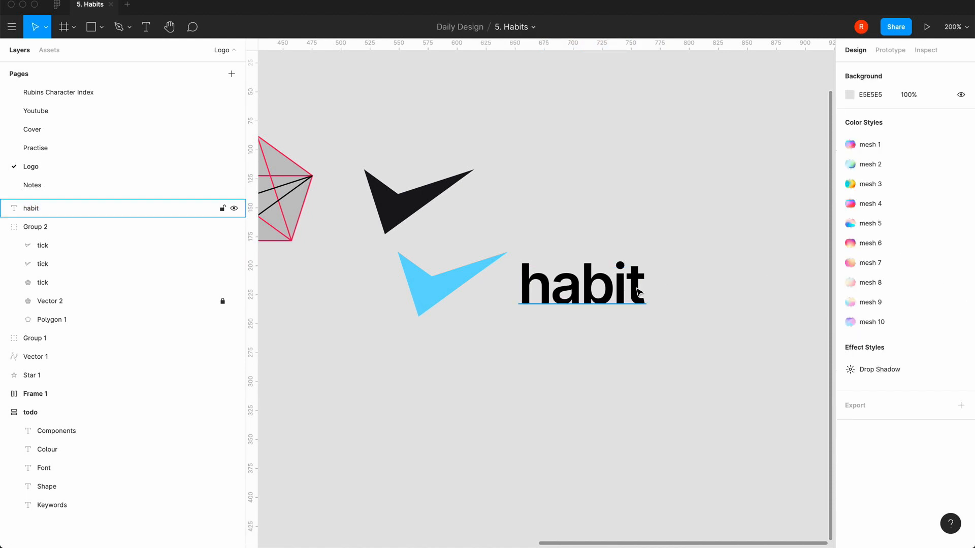
{"action": "left_click", "coordinate": [642, 287]}
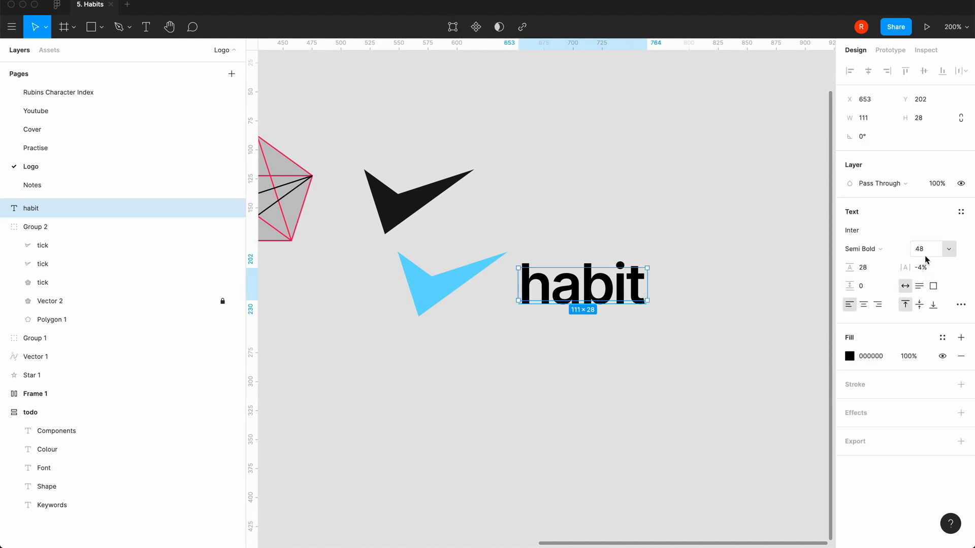
{"action": "left_click", "coordinate": [634, 392]}
{"action": "key", "text": "minus"}
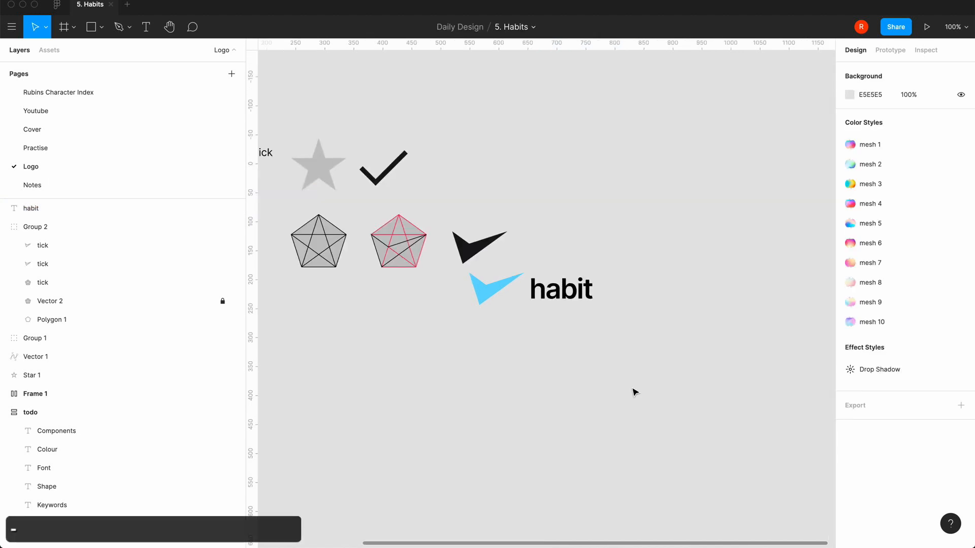
{"action": "key", "text": "equal"}
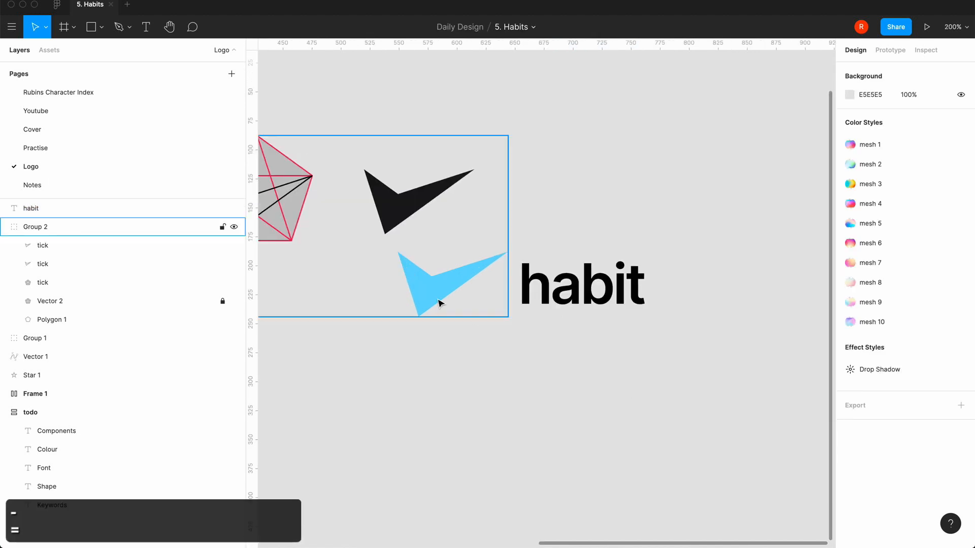
Step: Duplicate the habit text and place the copy directly below the original at Y 271
{"action": "left_click", "coordinate": [597, 301]}
{"action": "key", "text": "super+c"}
{"action": "key", "text": "super+v"}
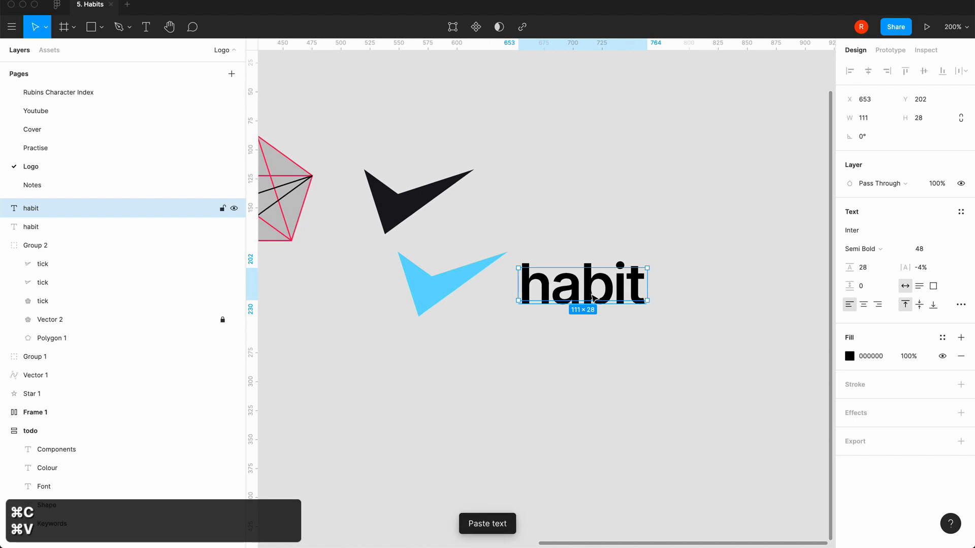
{"action": "left_click_drag", "start_coordinate": [595, 300], "coordinate": [596, 380]}
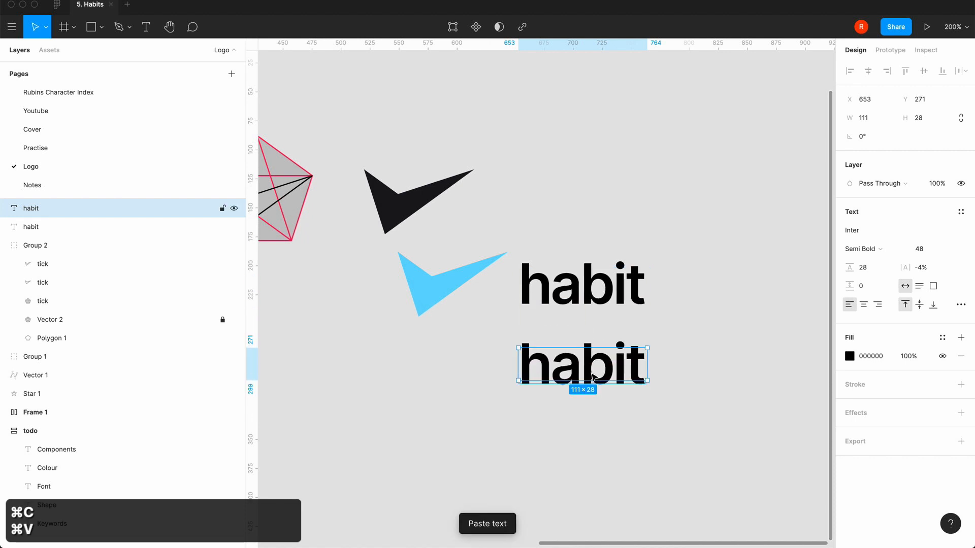
Step: Change the lower habit text's font to Space Grotesk
{"action": "left_click", "coordinate": [871, 233]}
{"action": "type", "text": "sp"}
{"action": "key", "text": "Return"}
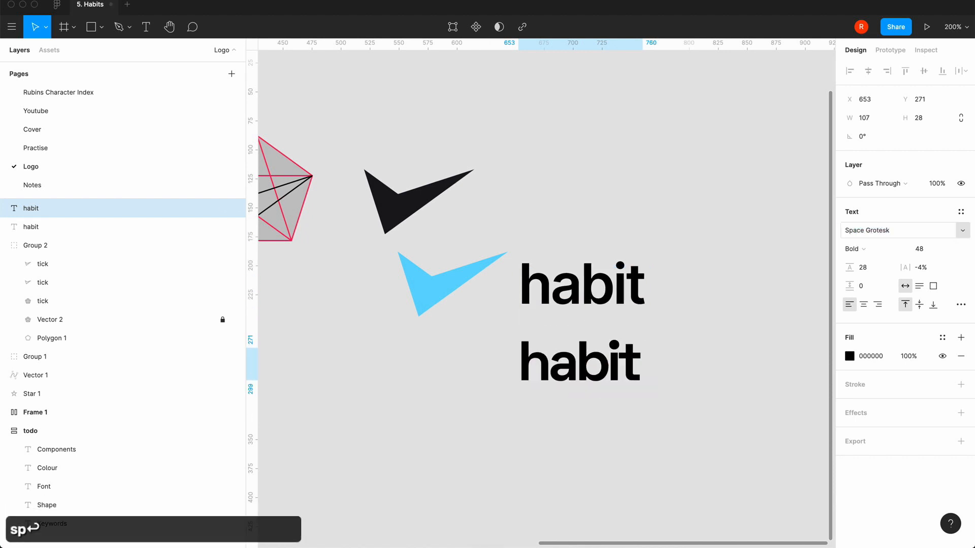
{"action": "left_click", "coordinate": [642, 451]}
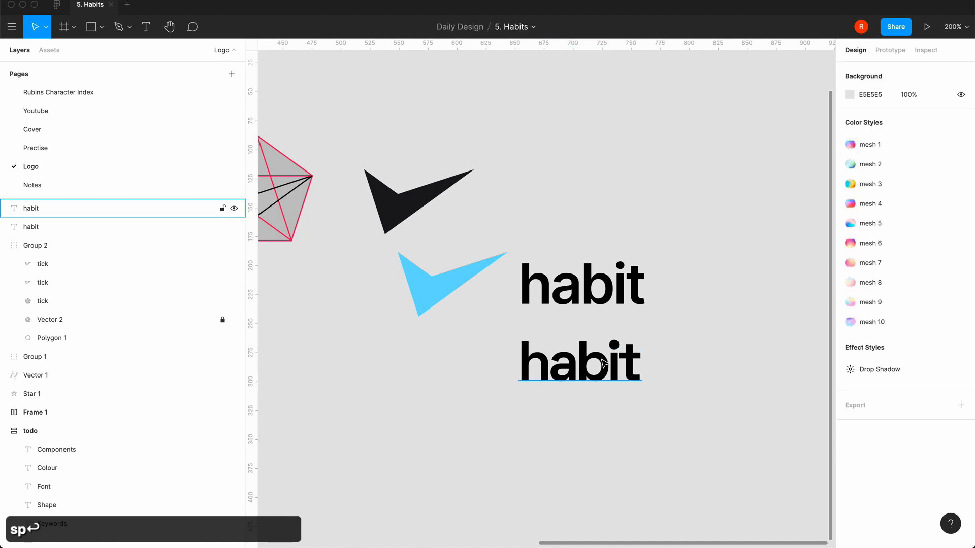
Step: Compare the Inter and Space Grotesk habit wordmarks and review the to-do list and earlier logo construction shapes
{"action": "left_click_drag", "start_coordinate": [603, 368], "coordinate": [604, 368]}
{"action": "left_click", "coordinate": [581, 446]}
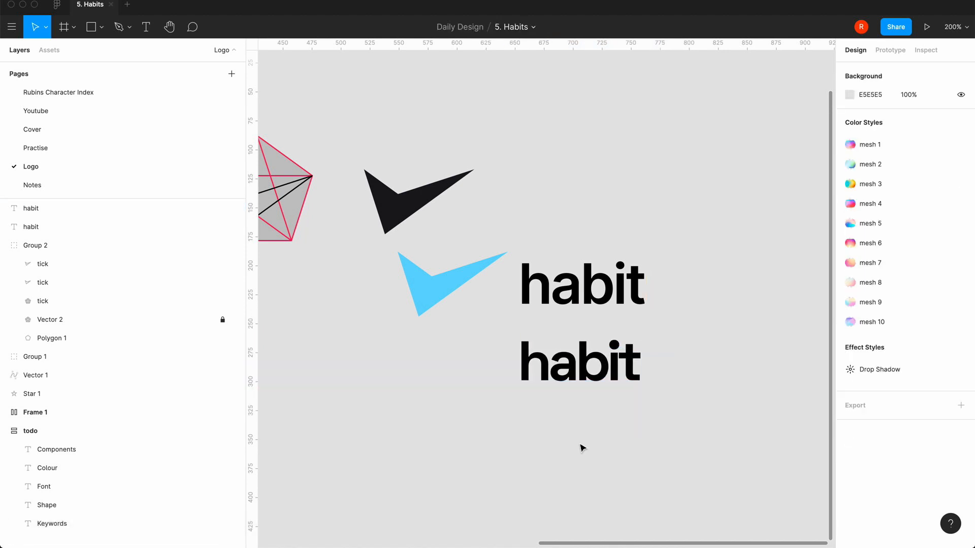
{"action": "left_click", "coordinate": [605, 366]}
{"action": "left_click", "coordinate": [546, 445]}
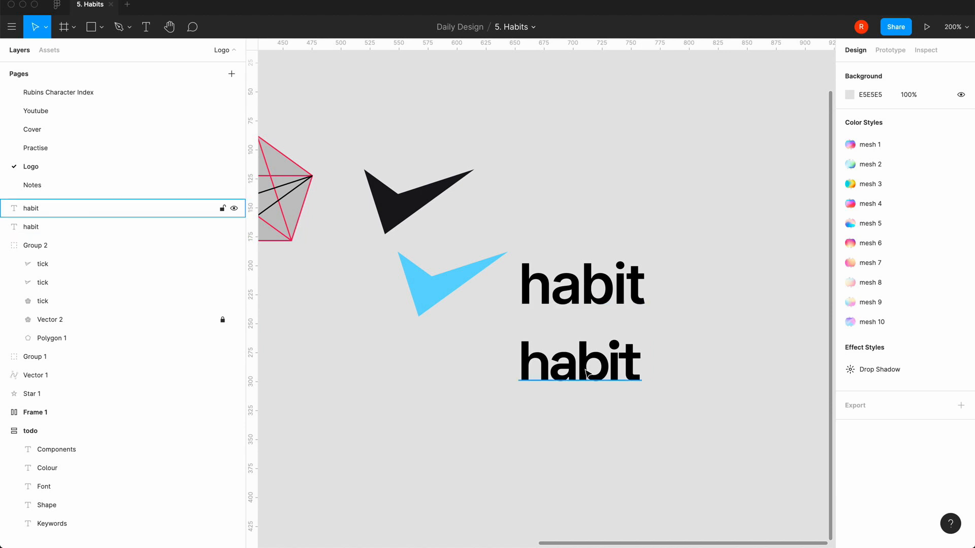
{"action": "left_click", "coordinate": [587, 286]}
{"action": "left_click", "coordinate": [677, 235]}
{"action": "scroll", "coordinate": [678, 236], "scroll_direction": "left", "scroll_amount": 5}
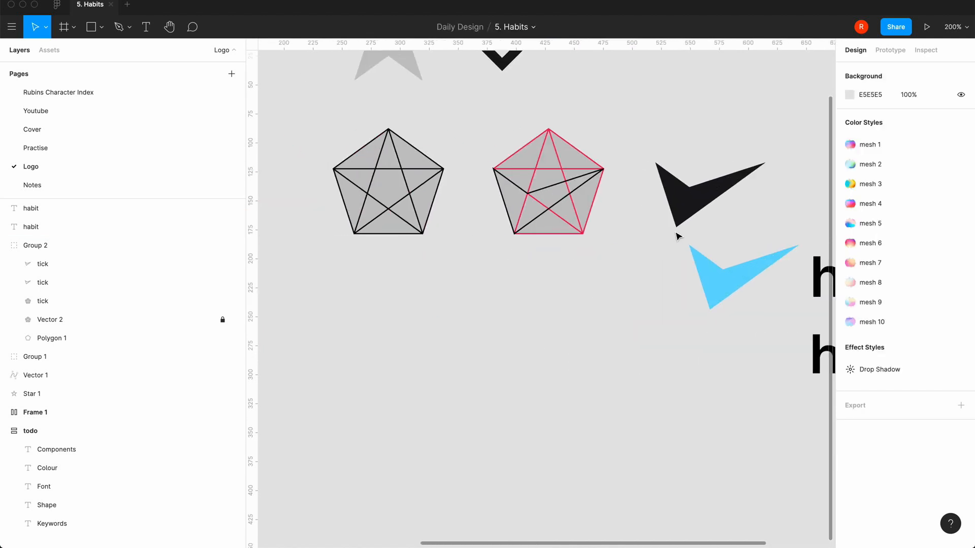
{"action": "scroll", "coordinate": [678, 236], "scroll_direction": "left", "scroll_amount": 10}
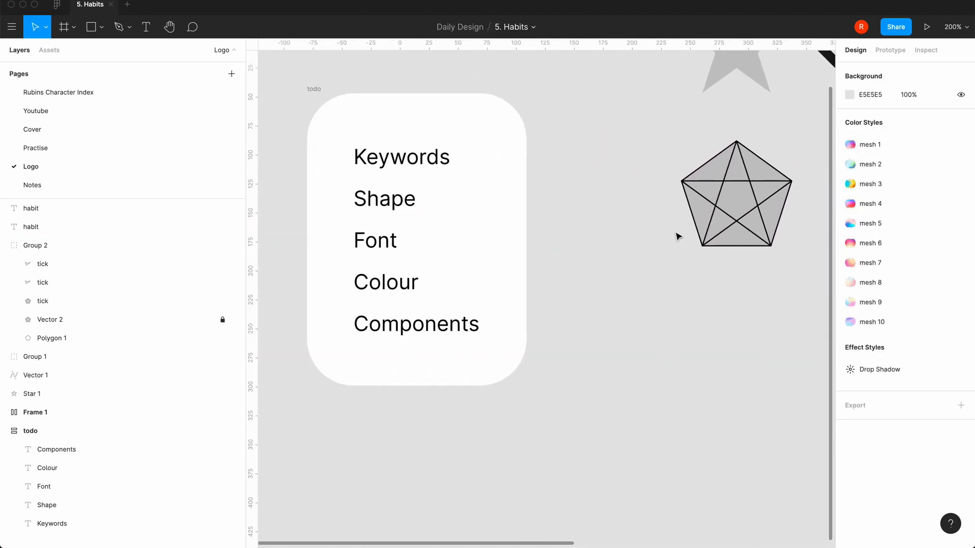
{"action": "scroll", "coordinate": [678, 236], "scroll_direction": "right", "scroll_amount": 20}
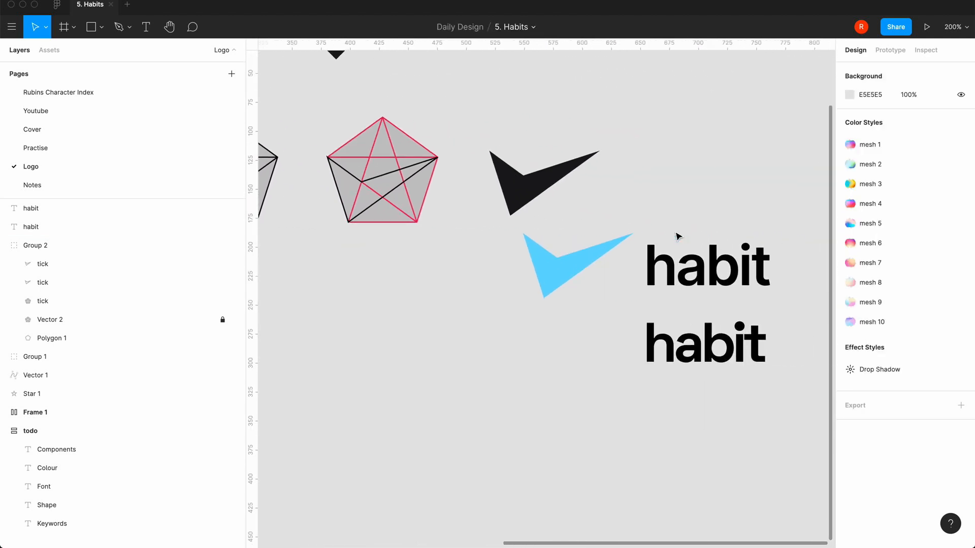
{"action": "scroll", "coordinate": [677, 236], "scroll_direction": "right", "scroll_amount": 3}
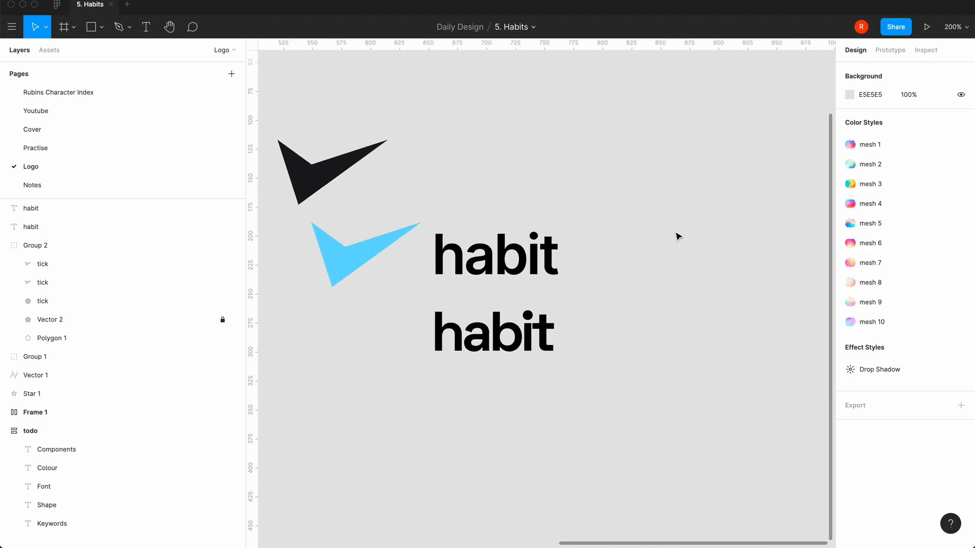
{"action": "left_click", "coordinate": [533, 267]}
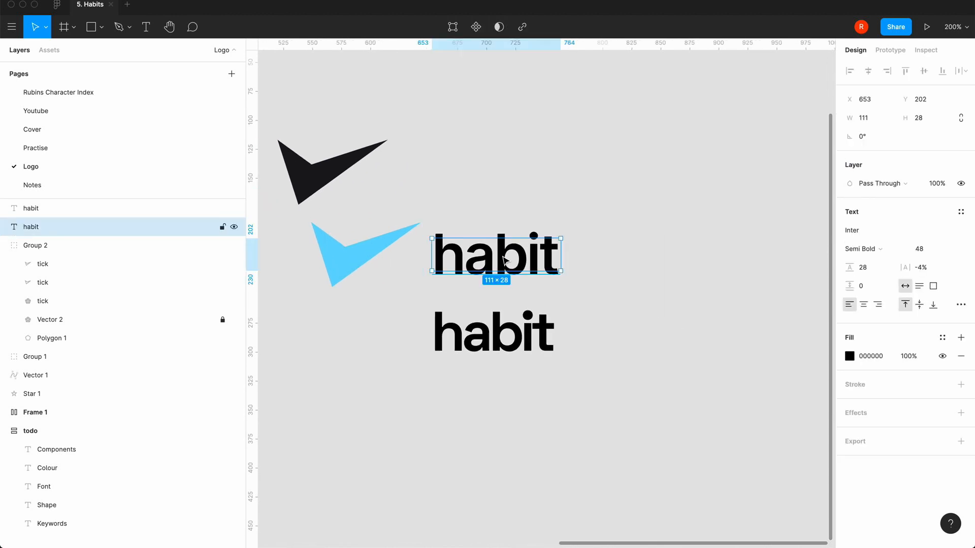
{"action": "left_click", "coordinate": [506, 219]}
Step: Duplicate the black tick and place the copy above the habit texts at about X 725, Y 94
{"action": "left_click", "coordinate": [318, 181]}
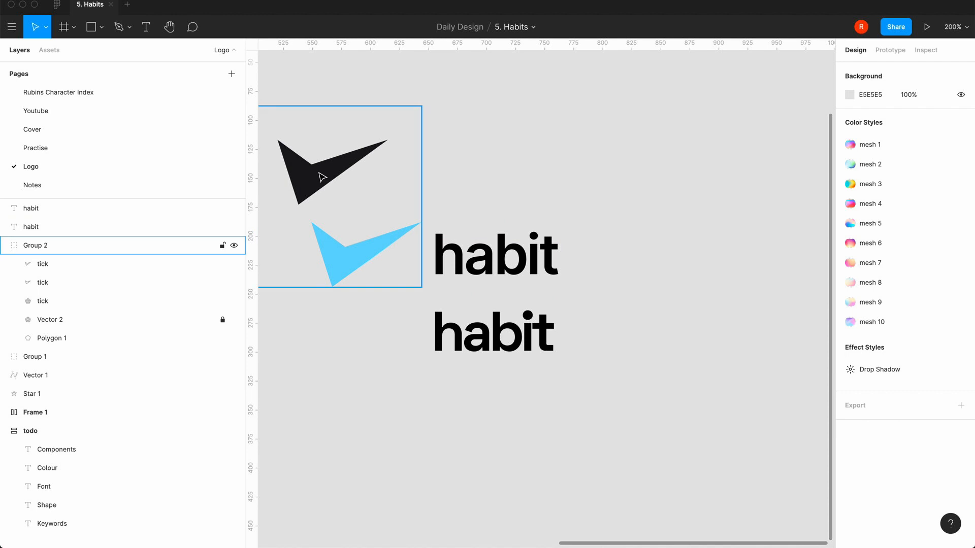
{"action": "left_click", "coordinate": [323, 177]}
{"action": "key", "text": "super+c"}
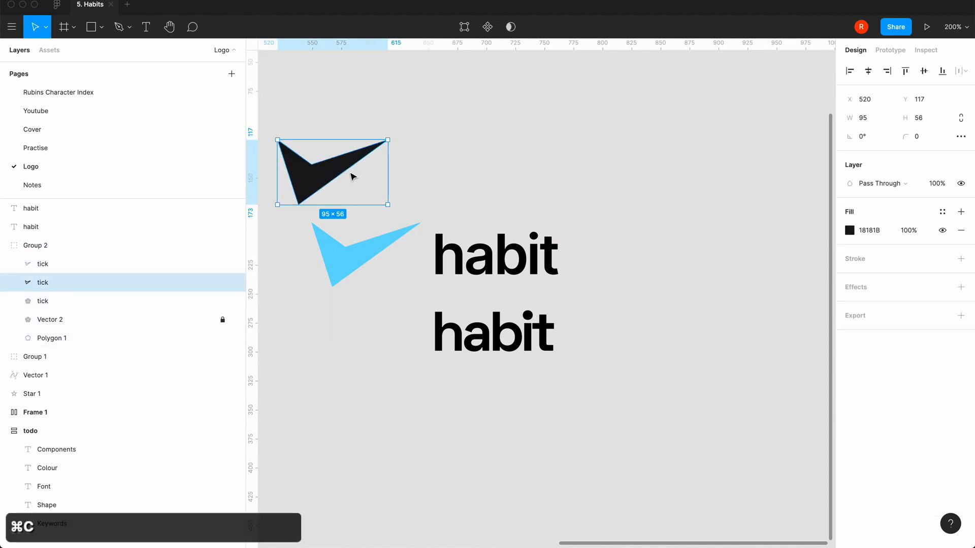
{"action": "key", "text": "super+v"}
{"action": "left_click_drag", "start_coordinate": [332, 200], "coordinate": [568, 149]}
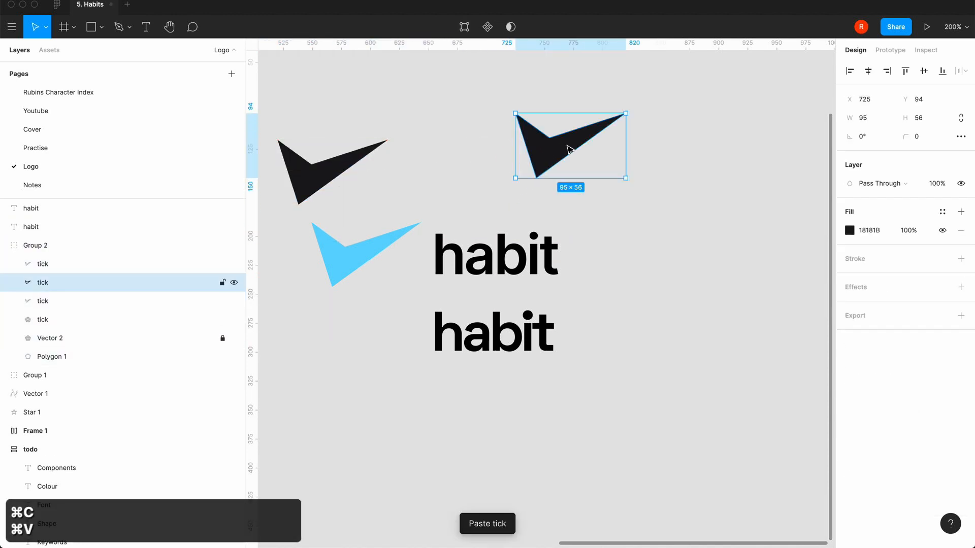
Step: Lock the aspect ratio of the copied black tick
{"action": "left_click", "coordinate": [526, 262]}
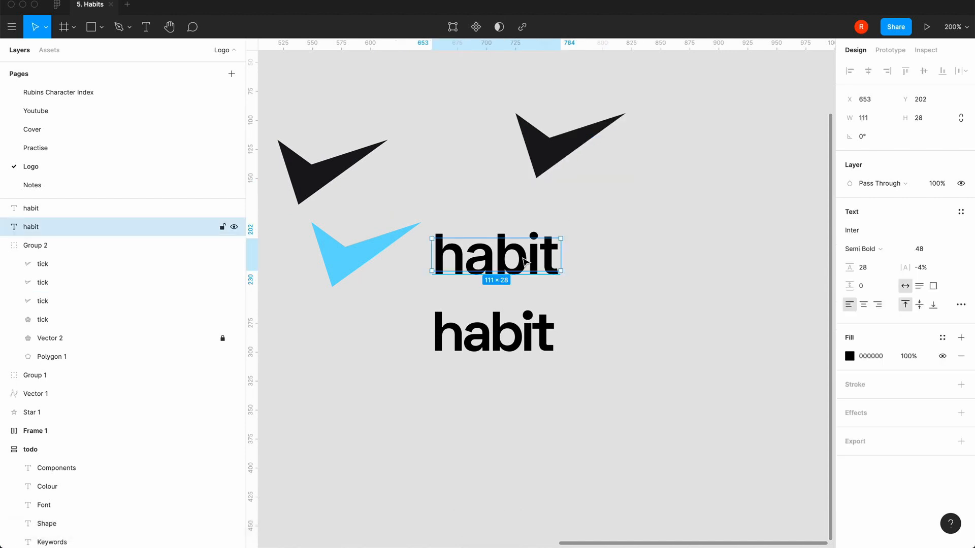
{"action": "left_click", "coordinate": [567, 158]}
{"action": "double_click", "coordinate": [567, 158]}
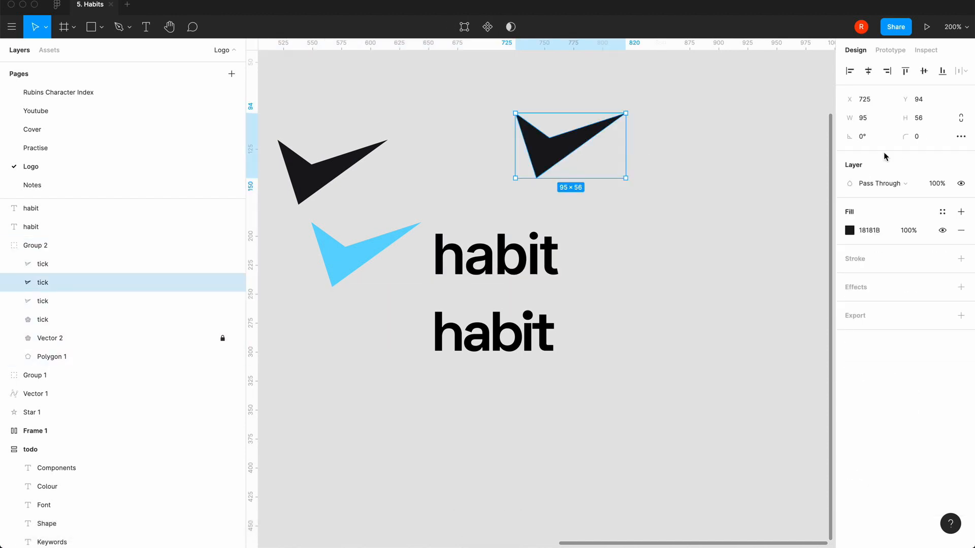
{"action": "left_click", "coordinate": [961, 122]}
Step: Move the copied black tick into the empty canvas area at about X 840, Y 95
{"action": "scroll", "coordinate": [770, 194], "scroll_direction": "right", "scroll_amount": 3}
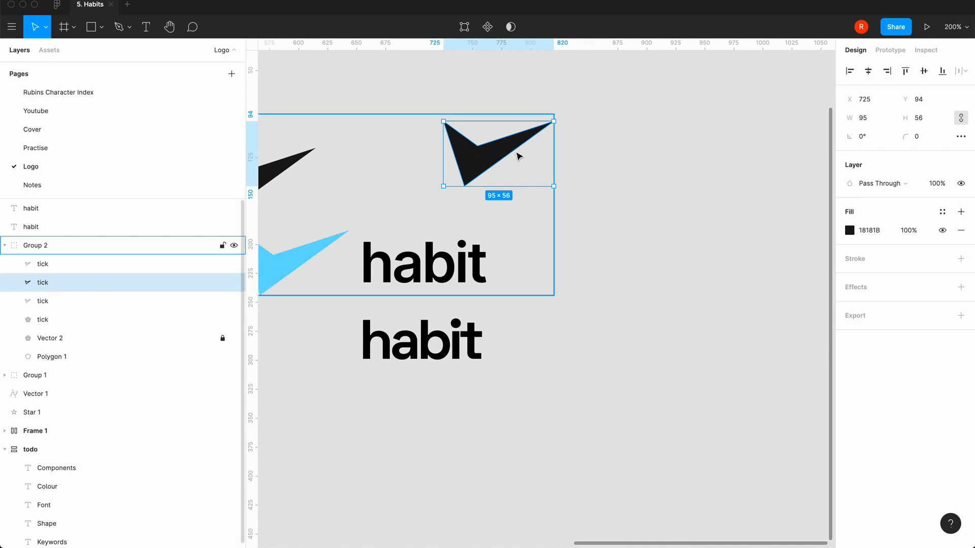
{"action": "left_click_drag", "start_coordinate": [480, 160], "coordinate": [614, 155]}
{"action": "scroll", "coordinate": [620, 161], "scroll_direction": "right", "scroll_amount": 3}
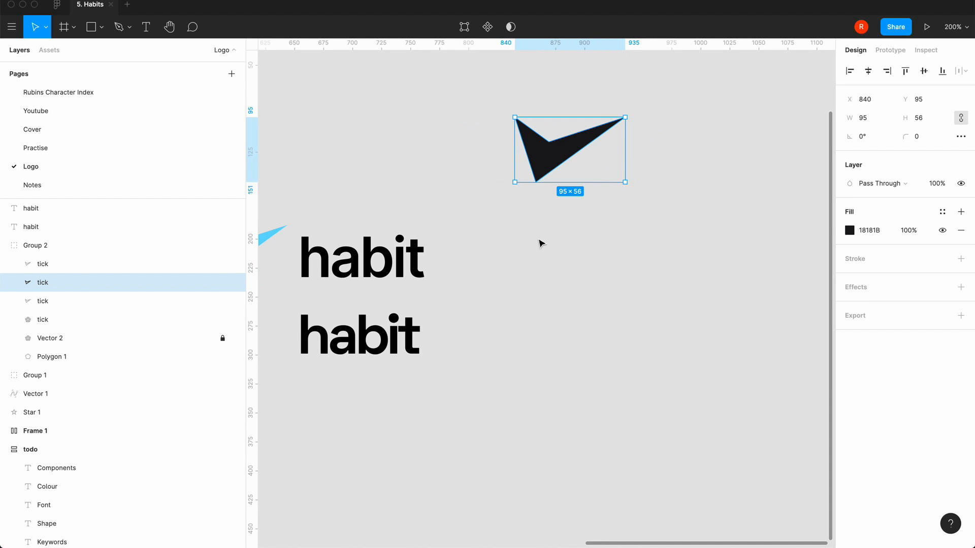
{"action": "left_click", "coordinate": [540, 243]}
{"action": "left_click", "coordinate": [550, 155]}
{"action": "left_click", "coordinate": [549, 161]}
Step: Move the Inter habit text next to the copied black tick, to about X 945, Y 106
{"action": "left_click", "coordinate": [394, 263]}
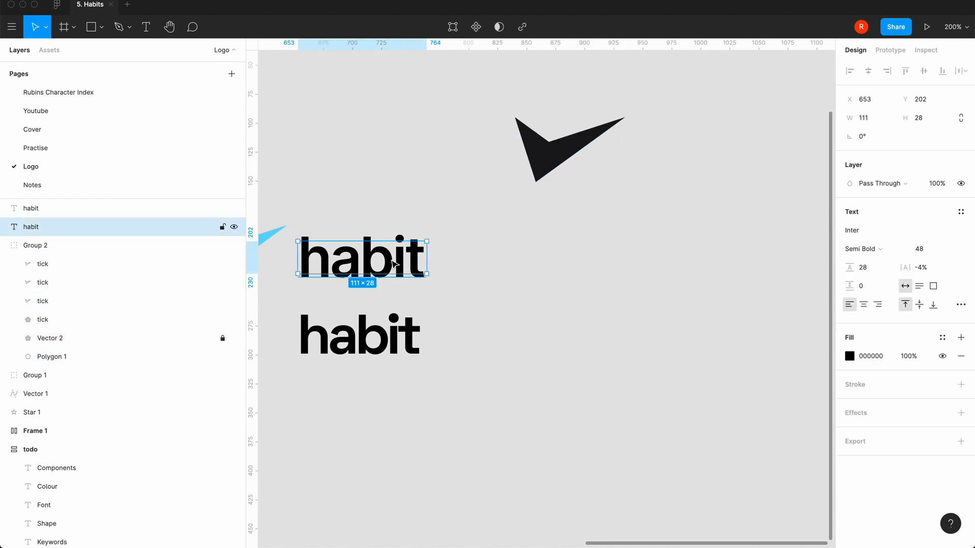
{"action": "left_click_drag", "start_coordinate": [393, 263], "coordinate": [733, 152]}
{"action": "left_click", "coordinate": [614, 248]}
{"action": "scroll", "coordinate": [614, 249], "scroll_direction": "right", "scroll_amount": 3}
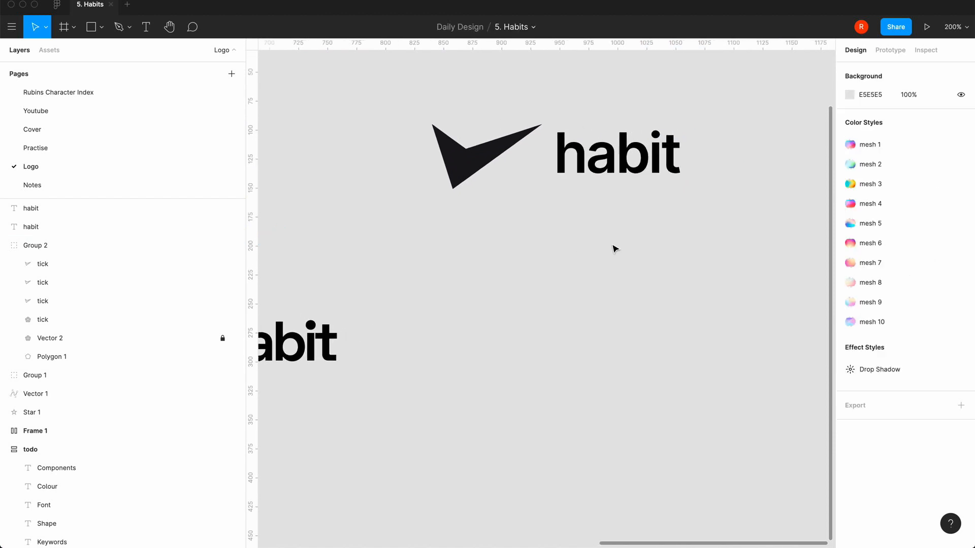
Step: Move the copied tick's layer out of Group 2 so it sits directly below the Inter habit text layer
{"action": "left_click_drag", "start_coordinate": [702, 233], "coordinate": [567, 175]}
{"action": "left_click", "coordinate": [622, 167]}
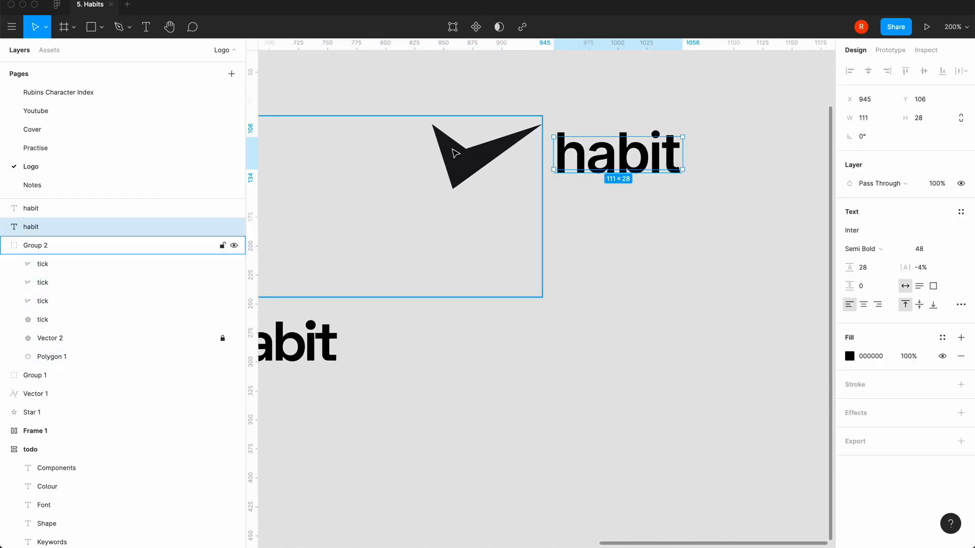
{"action": "double_click", "coordinate": [458, 162]}
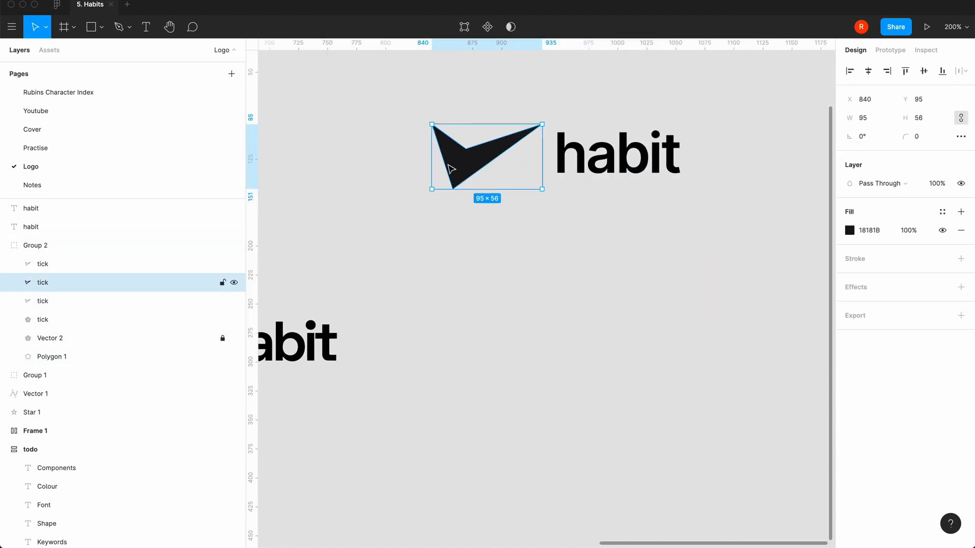
{"action": "left_click_drag", "start_coordinate": [70, 284], "coordinate": [70, 231]}
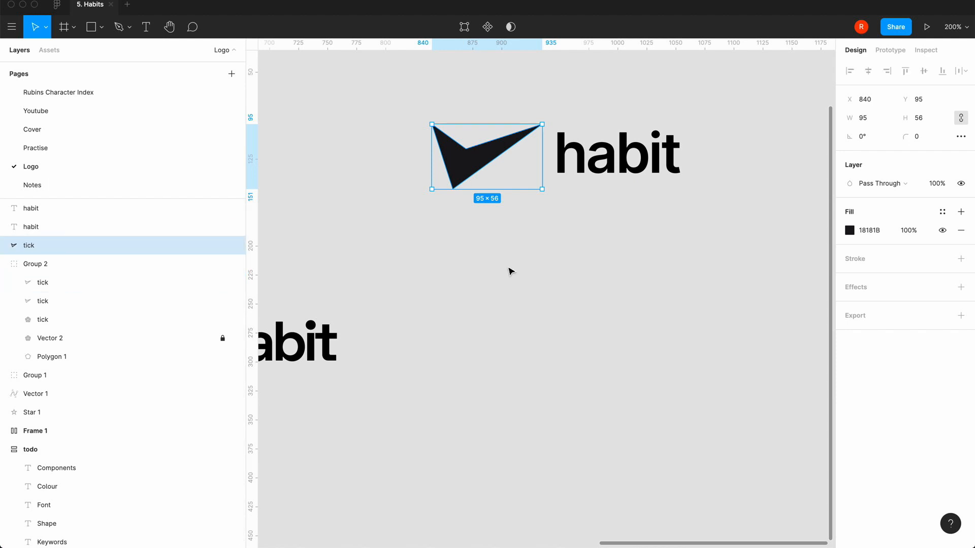
Step: Wrap the copied tick and Inter habit text in a horizontal auto layout frame with item spacing 8
{"action": "left_click", "coordinate": [626, 218]}
{"action": "left_click_drag", "start_coordinate": [716, 219], "coordinate": [449, 126]}
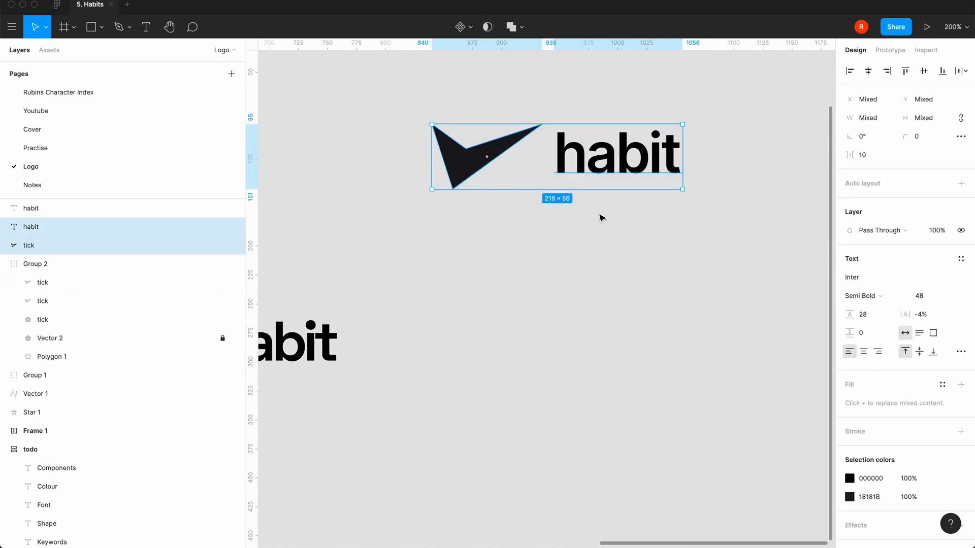
{"action": "key", "text": "shift+a"}
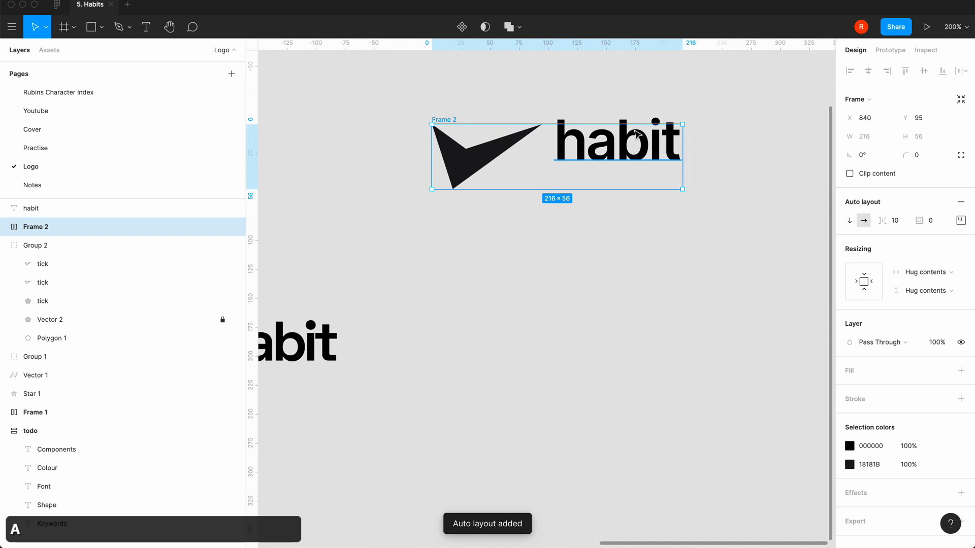
{"action": "left_click", "coordinate": [900, 224]}
{"action": "type", "text": "8"}
{"action": "key", "text": "Return"}
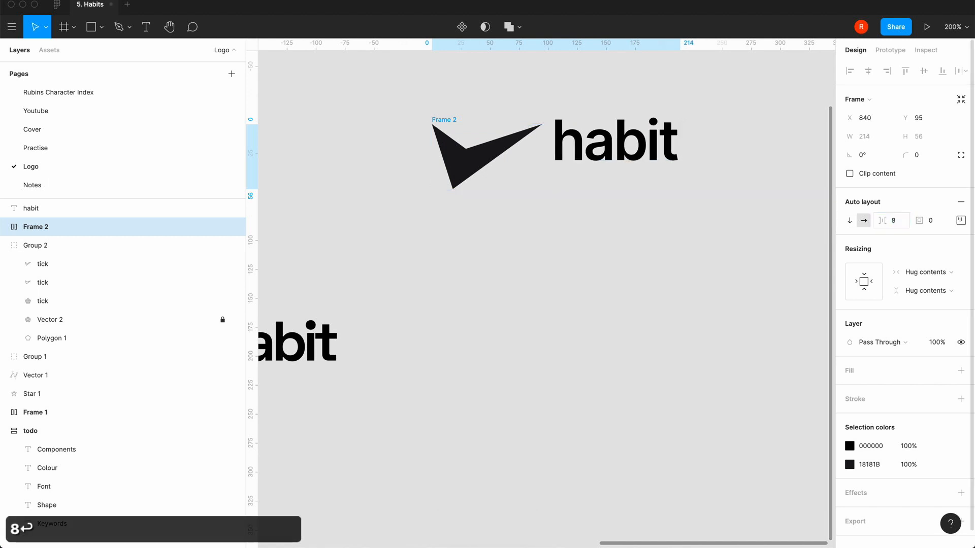
Step: Try bottom alignment in the tick and habit auto layout frame, and settle on left, vertically centred alignment
{"action": "left_click", "coordinate": [961, 220]}
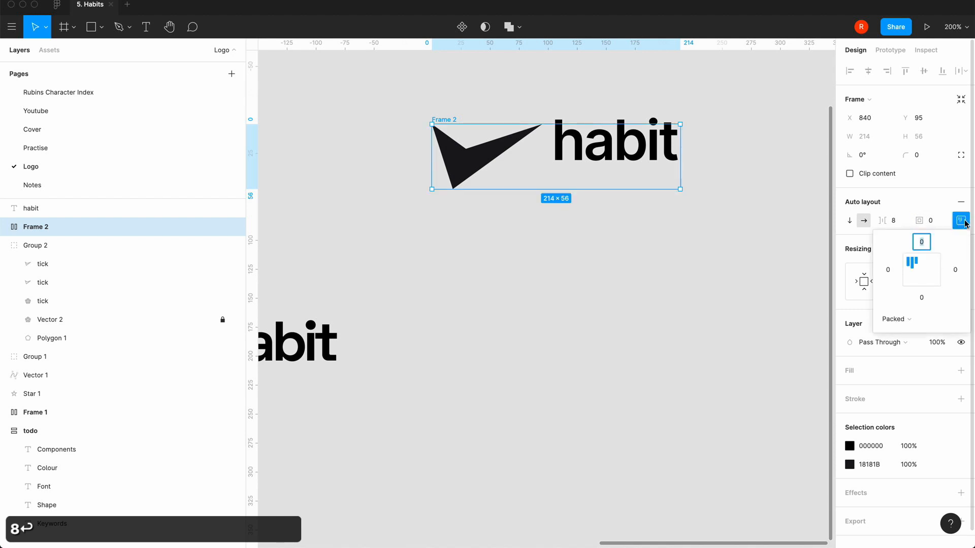
{"action": "left_click", "coordinate": [911, 276]}
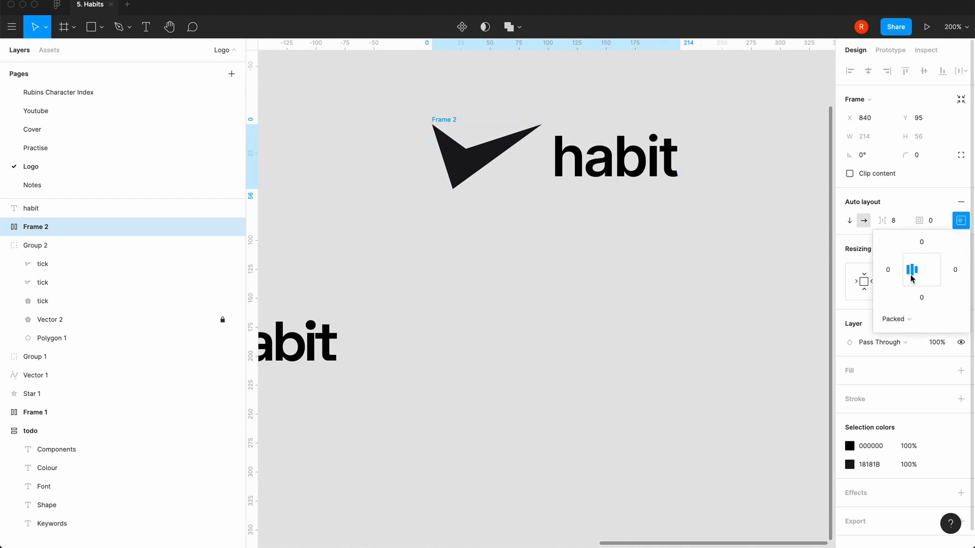
{"action": "left_click", "coordinate": [912, 288]}
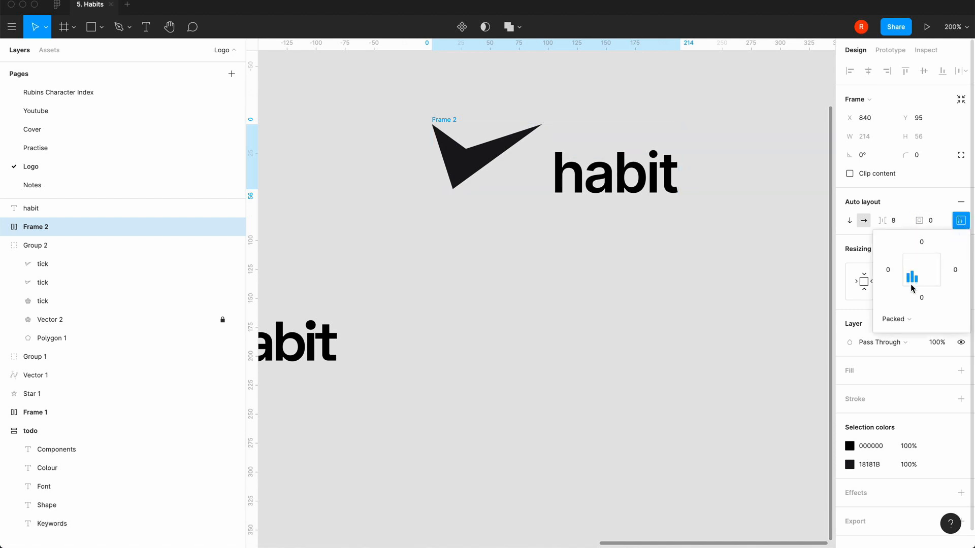
{"action": "left_click", "coordinate": [911, 276]}
{"action": "left_click", "coordinate": [589, 247]}
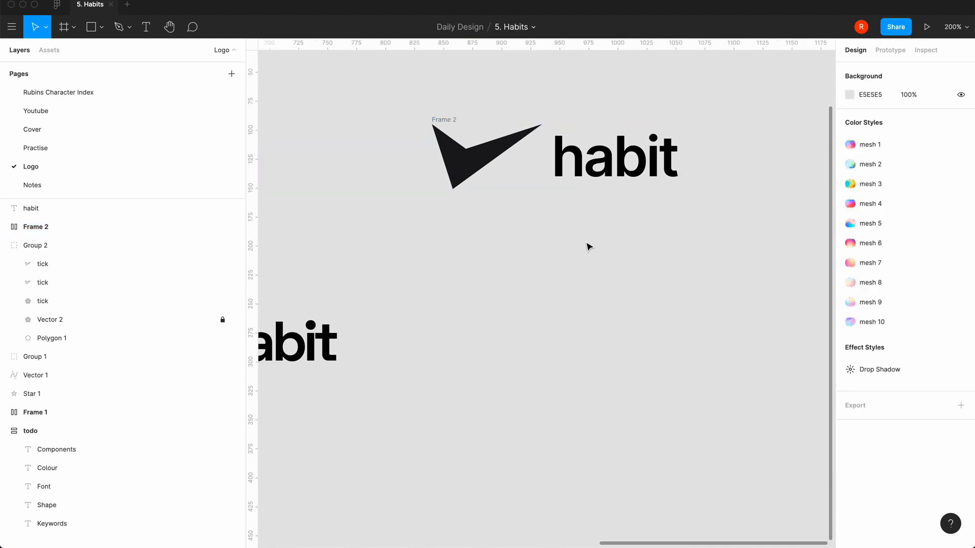
Step: Set the item spacing of the tick and habit auto layout frame to 0
{"action": "left_click", "coordinate": [612, 153]}
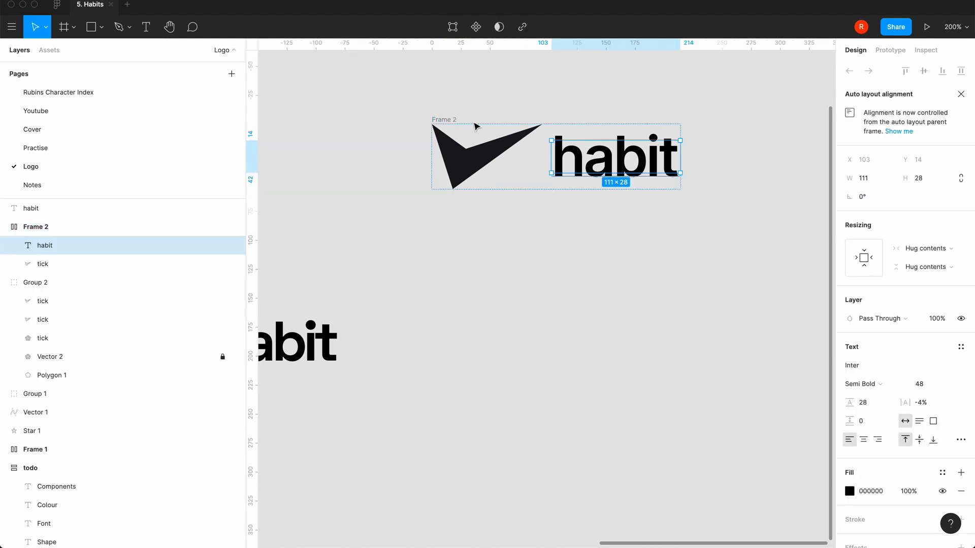
{"action": "left_click", "coordinate": [476, 126]}
{"action": "left_click", "coordinate": [445, 121]}
{"action": "left_click", "coordinate": [901, 223]}
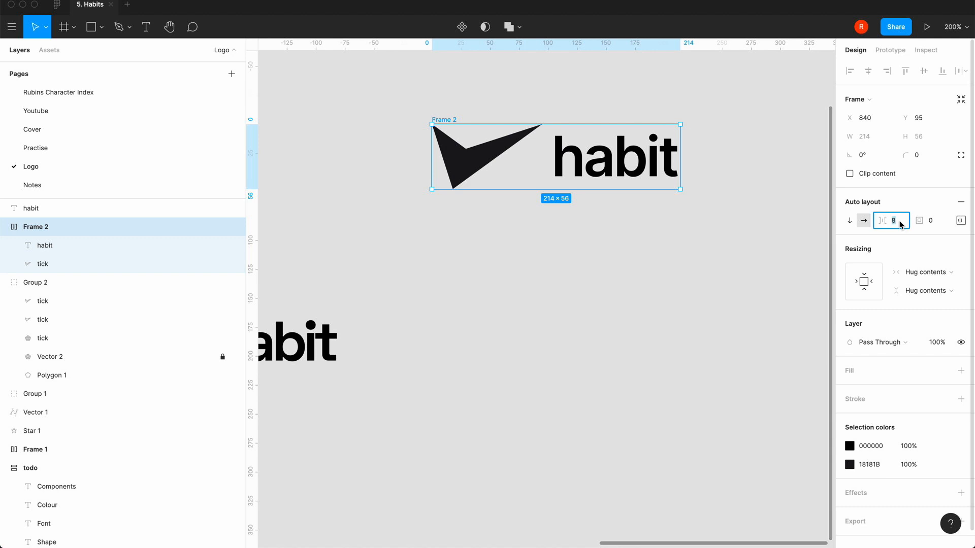
{"action": "type", "text": "0"}
{"action": "key", "text": "Return"}
{"action": "left_click", "coordinate": [696, 300]}
{"action": "scroll", "coordinate": [698, 303], "scroll_direction": "left", "scroll_amount": 3}
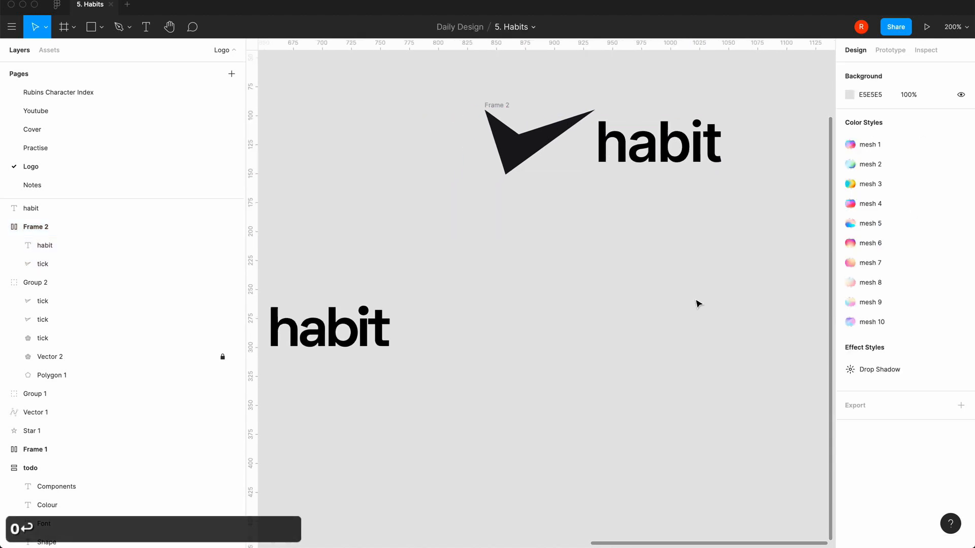
{"action": "key", "text": "minus"}
{"action": "key", "text": "minus"}
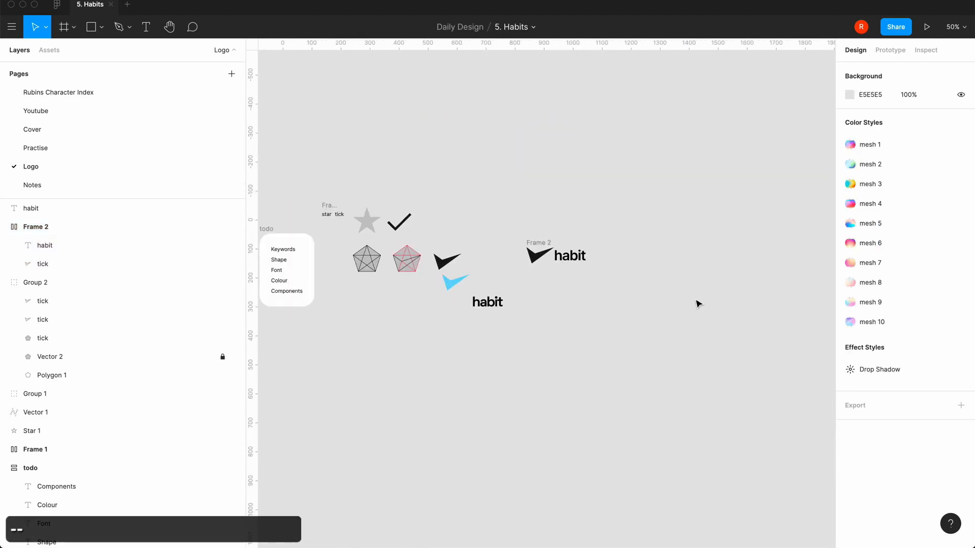
{"action": "key", "text": "equal"}
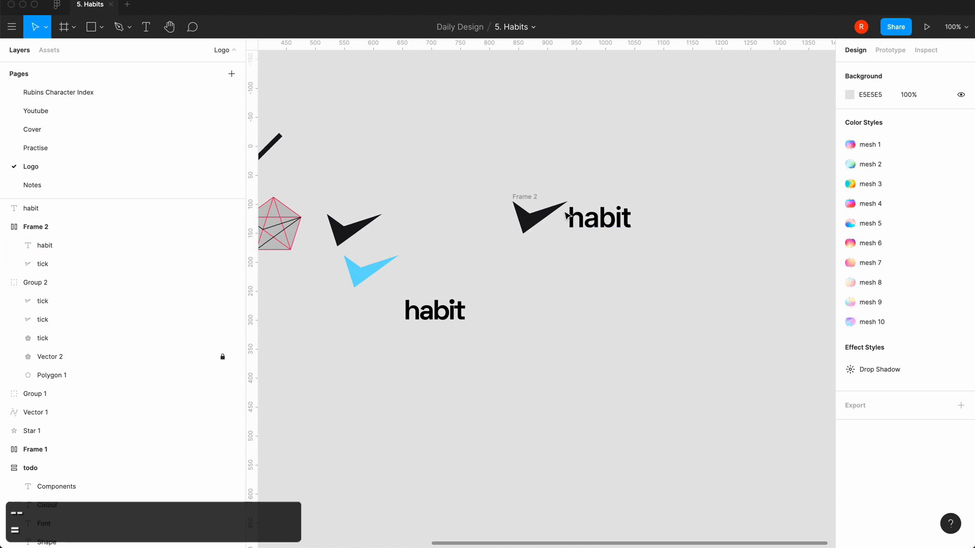
Step: Move the tick and habit auto layout frame up and to the right, to about X 881, Y 53
{"action": "key", "text": "equal"}
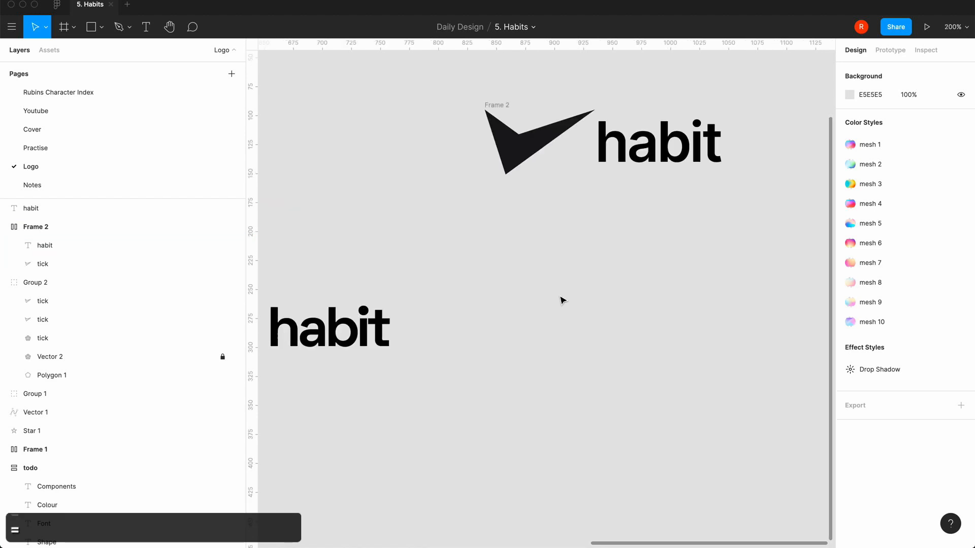
{"action": "key", "text": "minus"}
{"action": "left_click", "coordinate": [527, 201]}
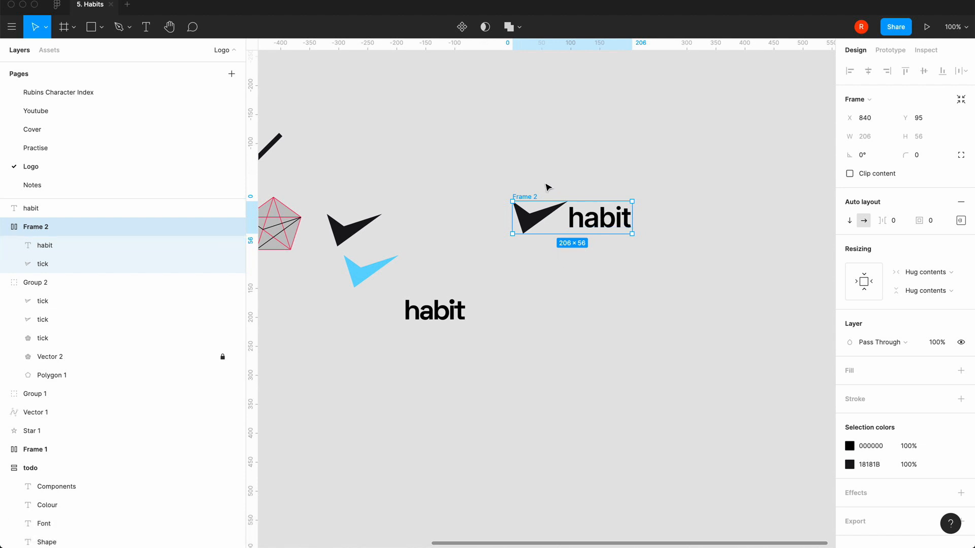
{"action": "left_click_drag", "start_coordinate": [527, 201], "coordinate": [550, 177]}
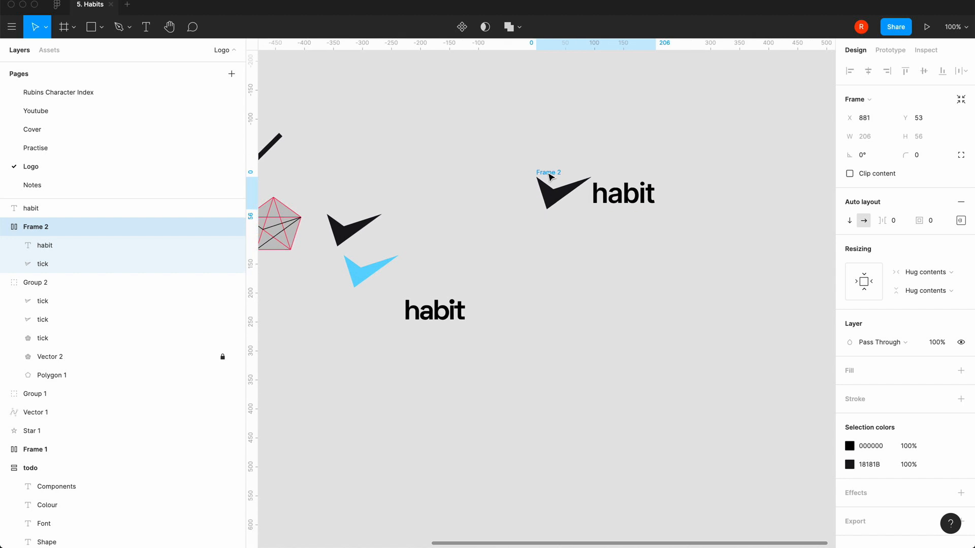
{"action": "left_click", "coordinate": [522, 289]}
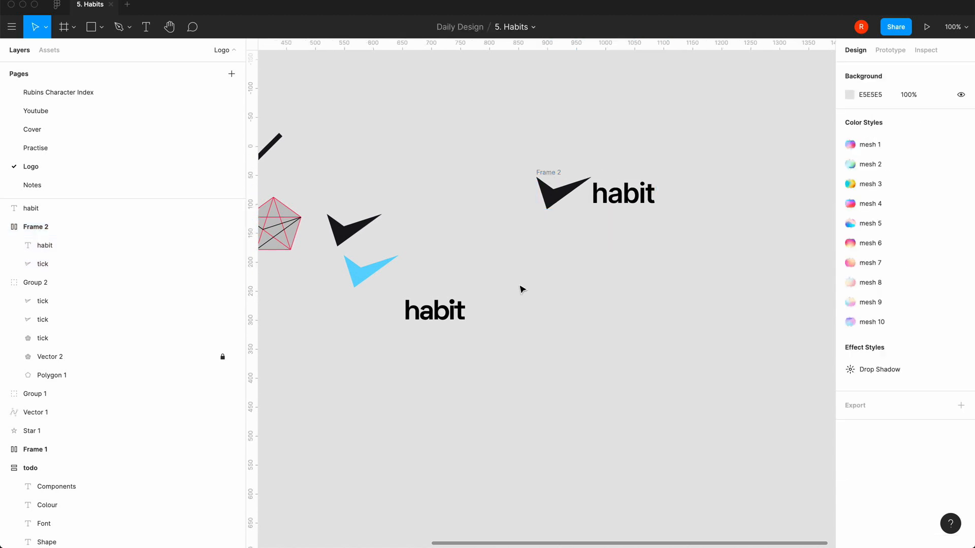
{"action": "key", "text": "minus"}
{"action": "key", "text": "equal"}
{"action": "key", "text": "equal"}
{"action": "key", "text": "minus"}
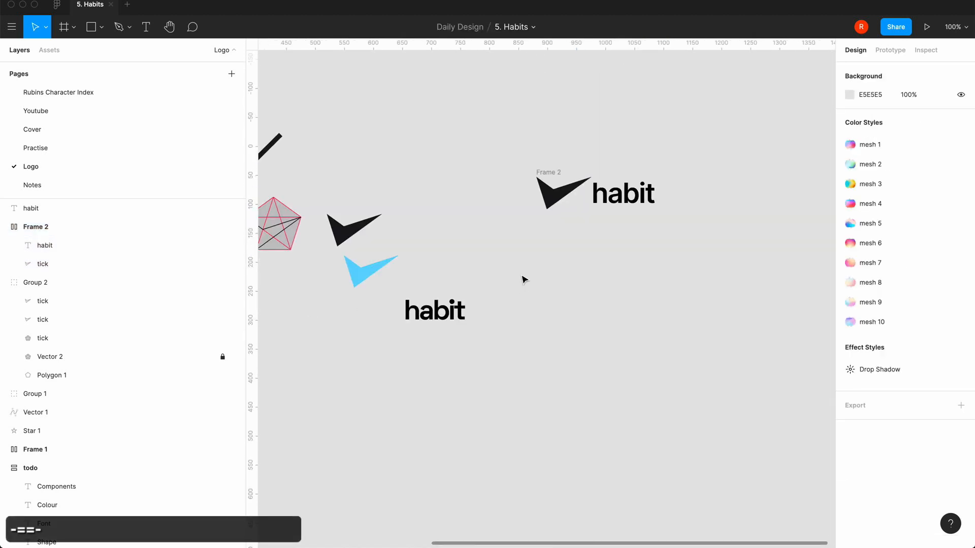
Step: Turn the tick and habit auto layout frame into a component and rename it logo
{"action": "left_click", "coordinate": [548, 174]}
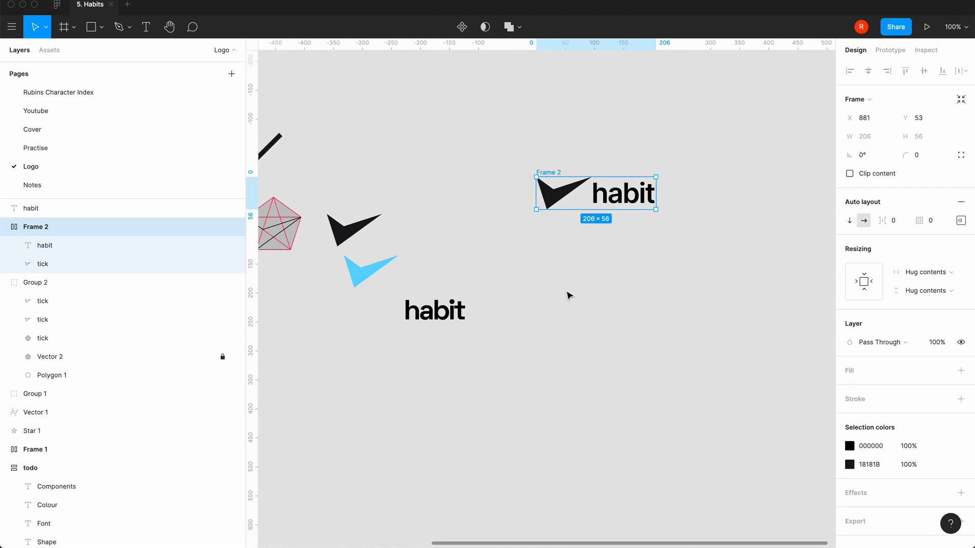
{"action": "key", "text": "super+alt+k"}
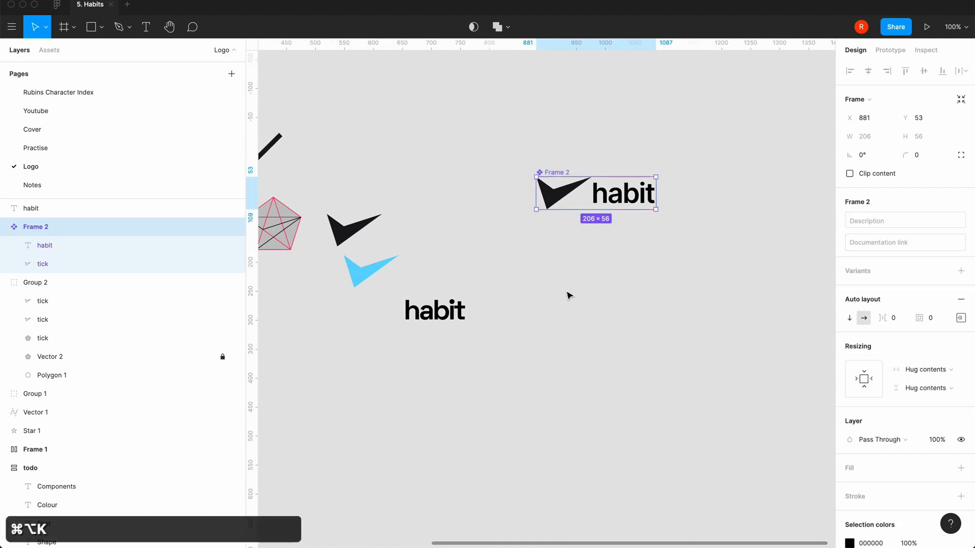
{"action": "double_click", "coordinate": [33, 226]}
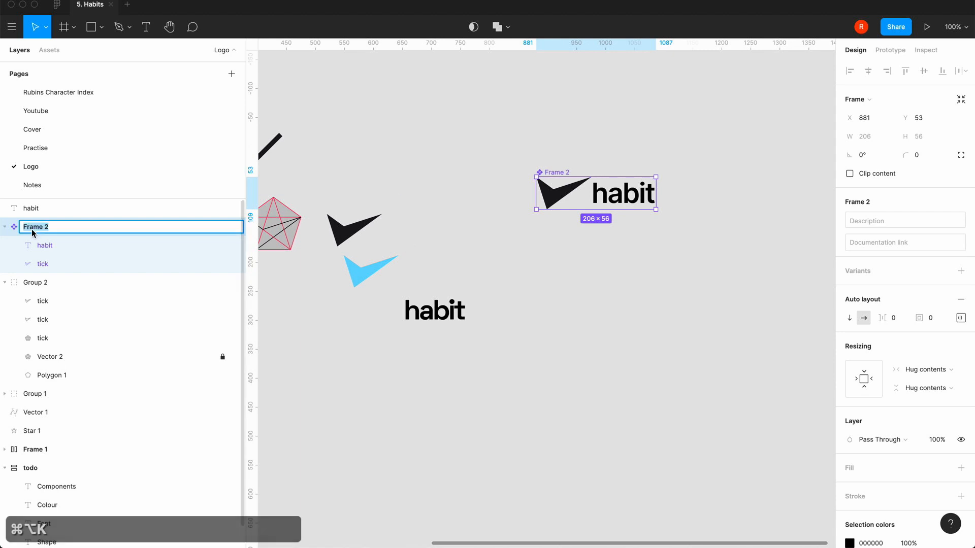
{"action": "type", "text": "togo"}
{"action": "key", "text": "Return"}
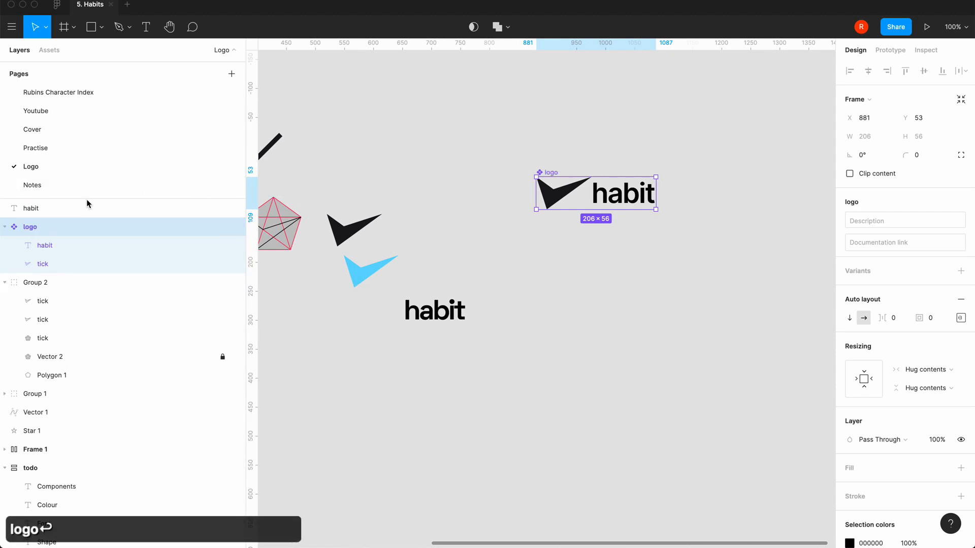
{"action": "left_click", "coordinate": [562, 237]}
Step: Add a second variant to the logo component and recolour its habit text and tick to white, FFFFFF
{"action": "left_click", "coordinate": [551, 173]}
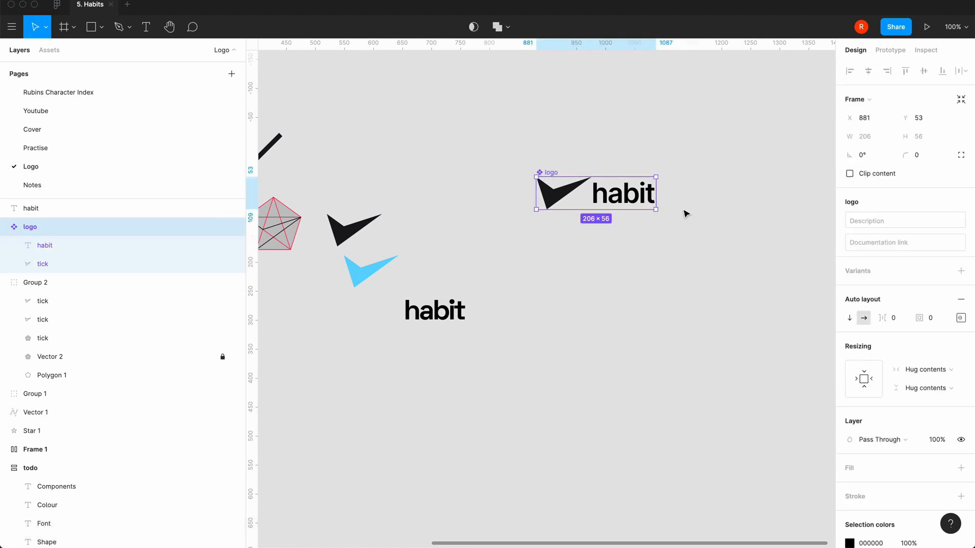
{"action": "left_click", "coordinate": [967, 271]}
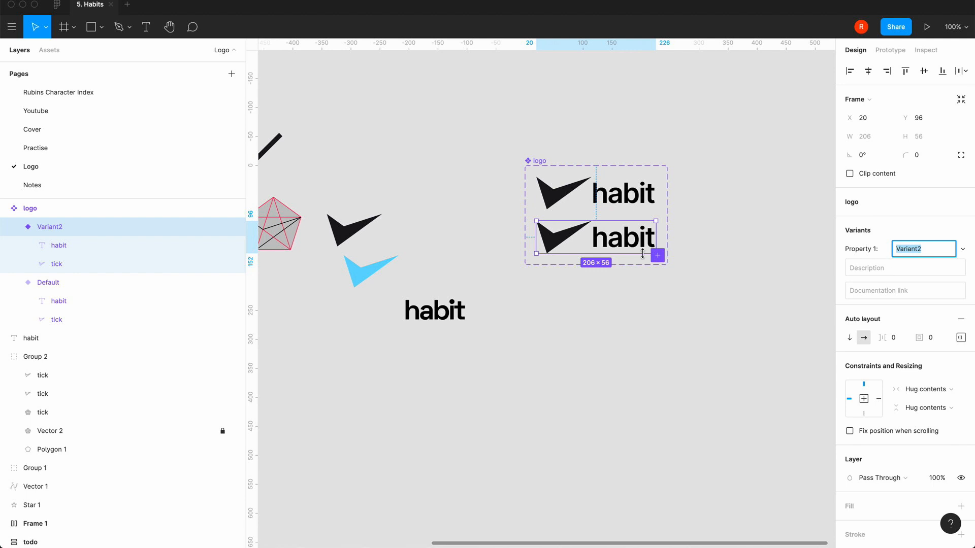
{"action": "scroll", "coordinate": [861, 396], "scroll_direction": "down", "scroll_amount": 3}
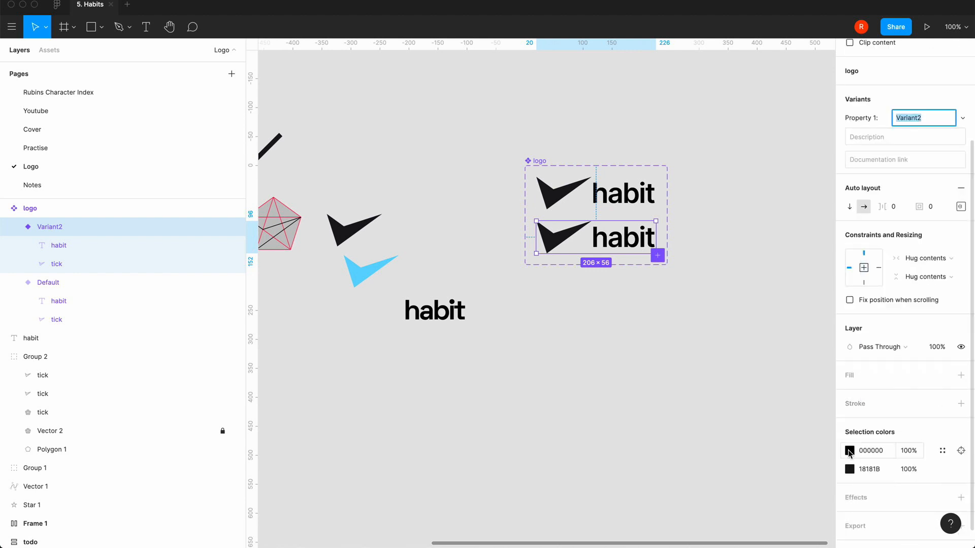
{"action": "left_click", "coordinate": [850, 451]}
{"action": "left_click", "coordinate": [724, 492]}
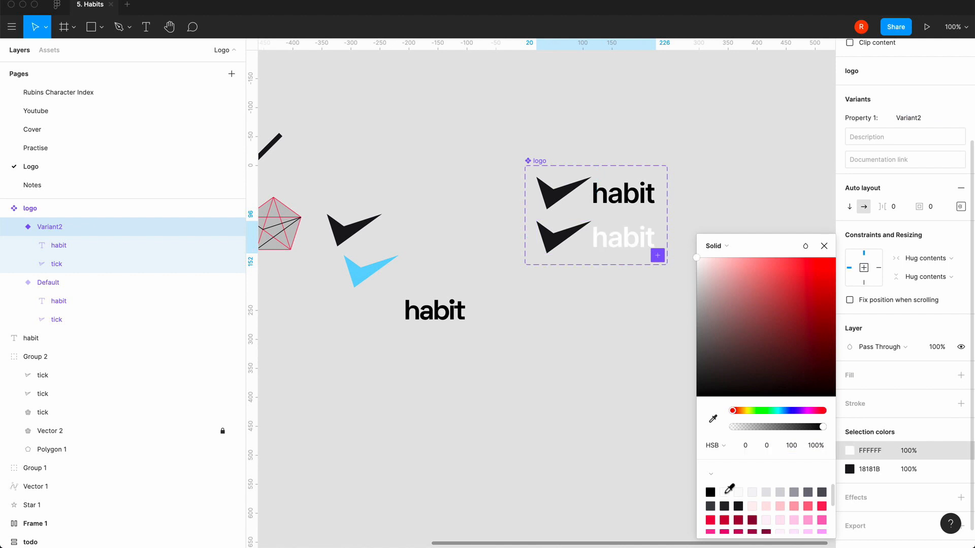
{"action": "left_click", "coordinate": [824, 246]}
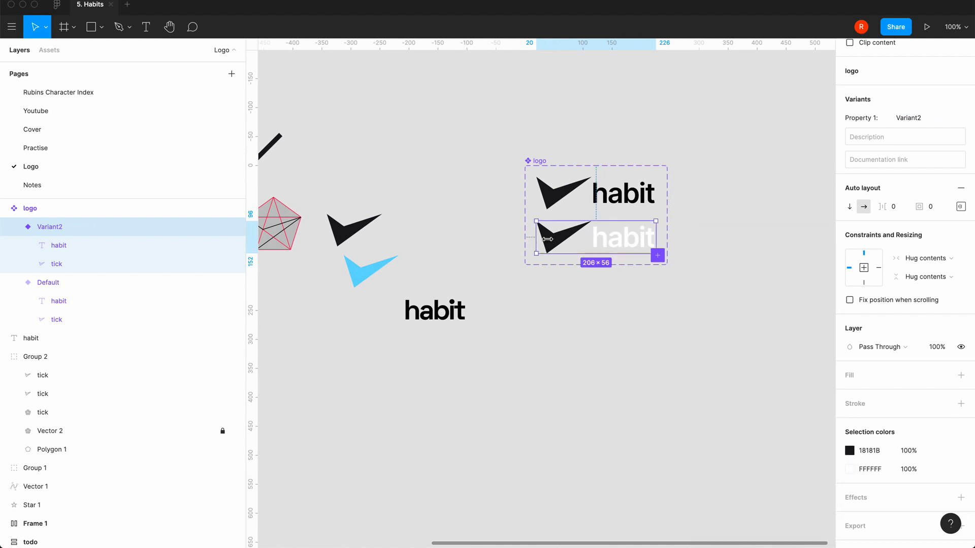
{"action": "left_click", "coordinate": [856, 453]}
{"action": "left_click", "coordinate": [724, 492]}
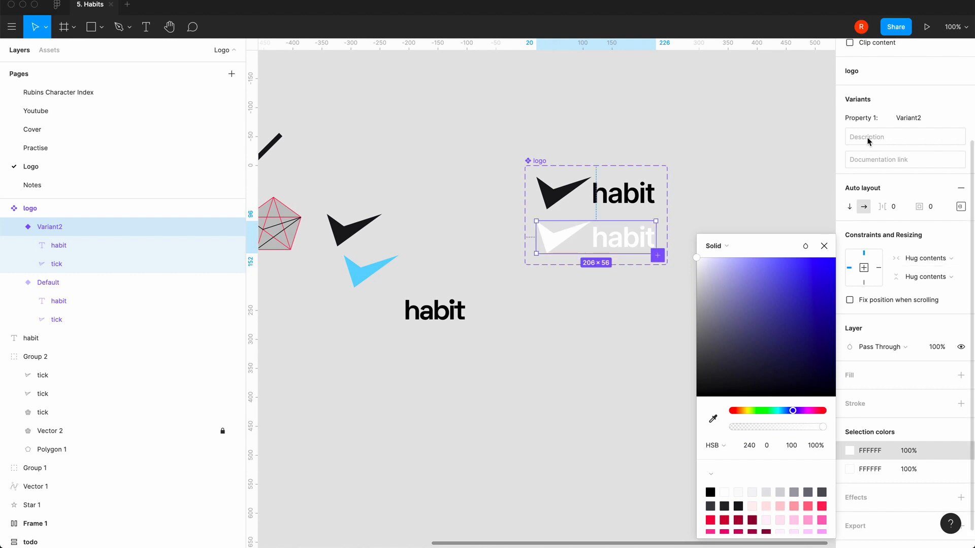
Step: Set the white variant's Property 1 value to light
{"action": "left_click", "coordinate": [907, 118]}
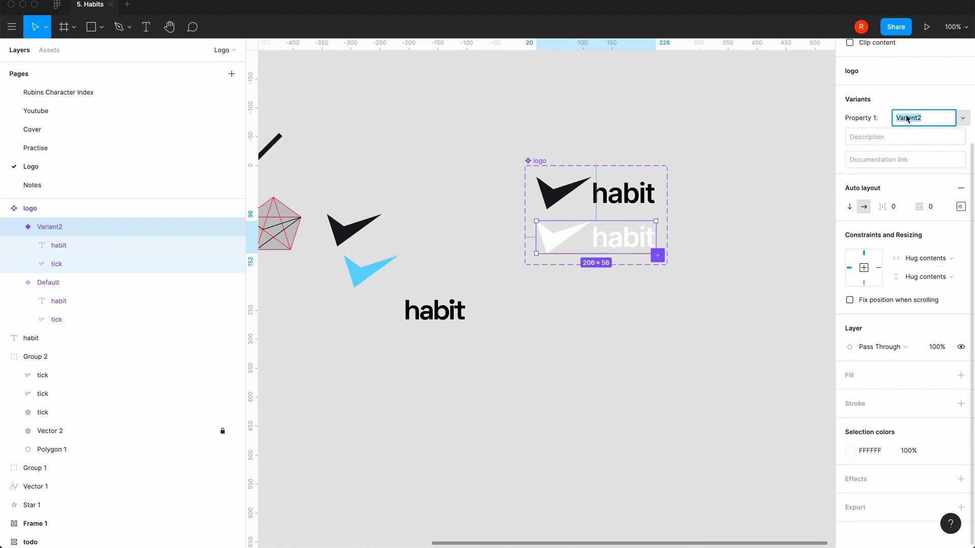
{"action": "type", "text": "light"}
{"action": "key", "text": "Return"}
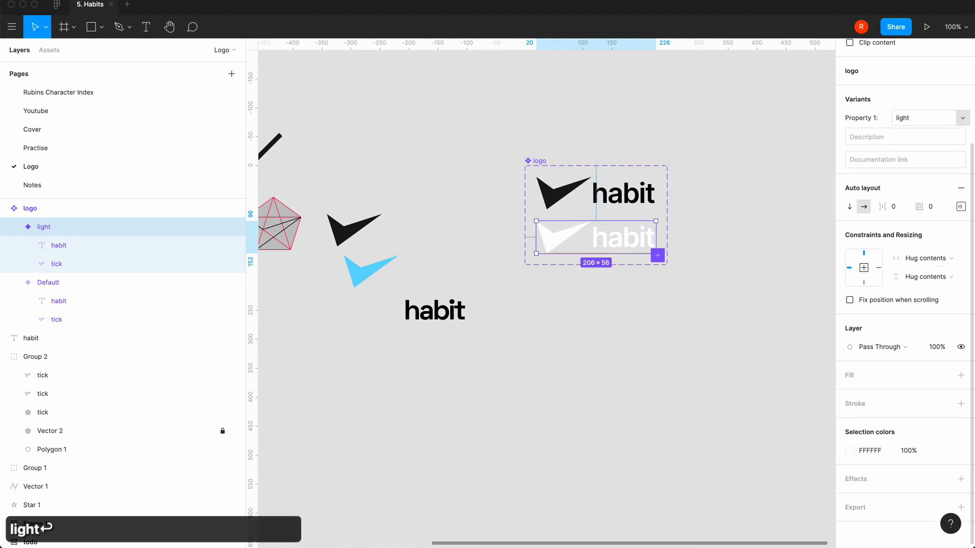
{"action": "left_click", "coordinate": [716, 168]}
{"action": "left_click", "coordinate": [600, 201]}
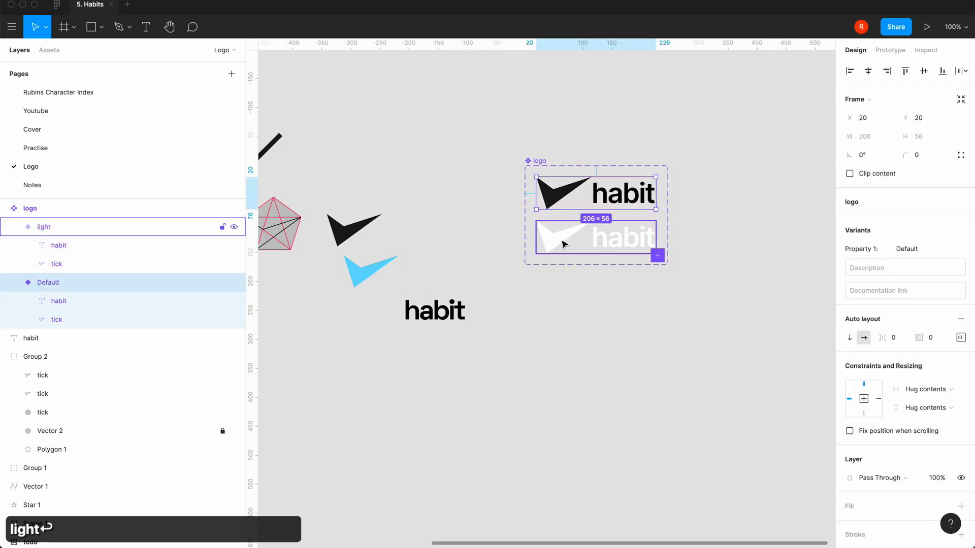
{"action": "left_click", "coordinate": [657, 256]}
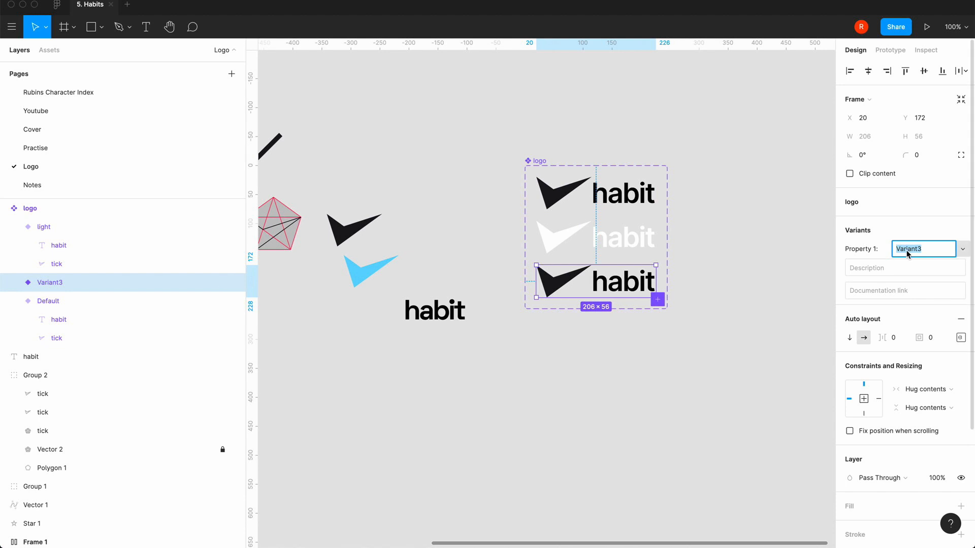
{"action": "key", "text": "super+z"}
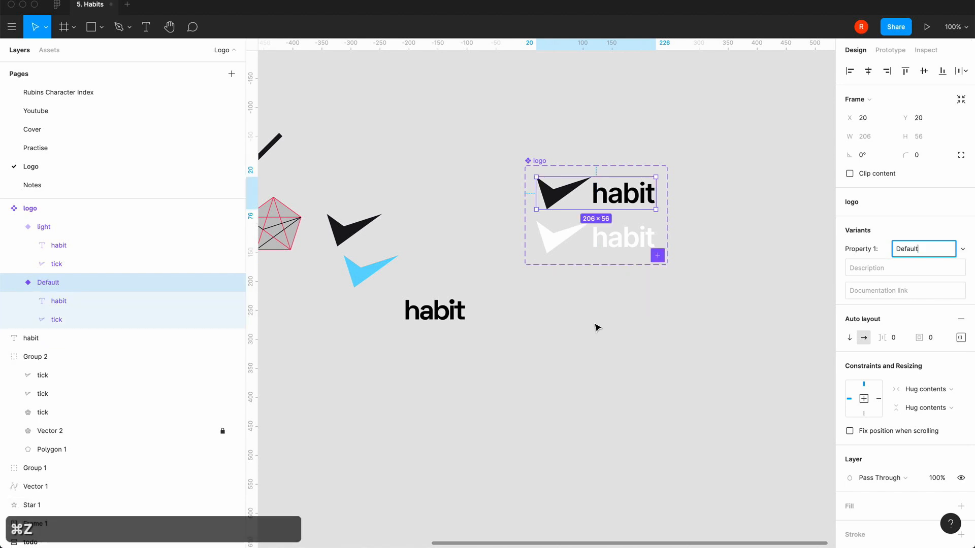
Step: Add a third variant to the logo component set and delete its habit text, leaving only the tick
{"action": "left_click", "coordinate": [540, 163]}
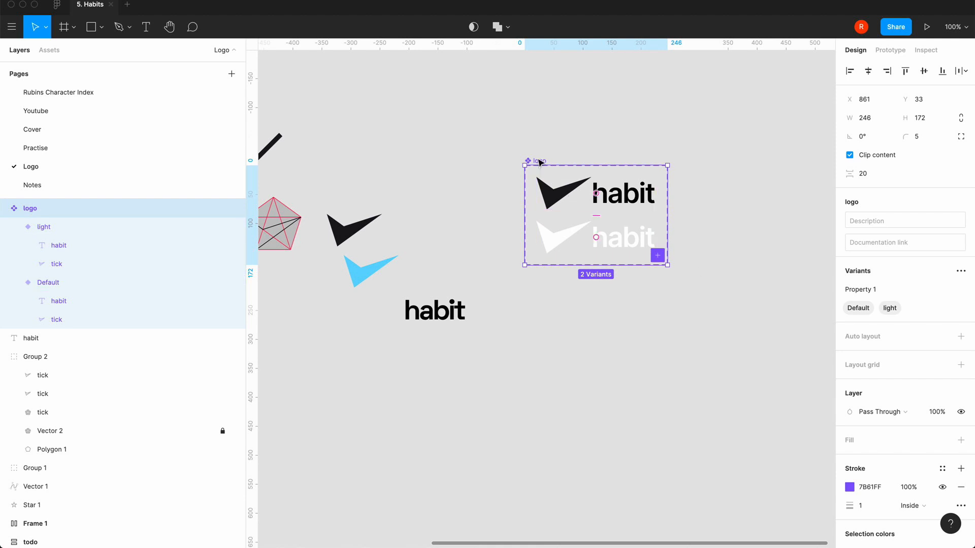
{"action": "left_click", "coordinate": [554, 182]}
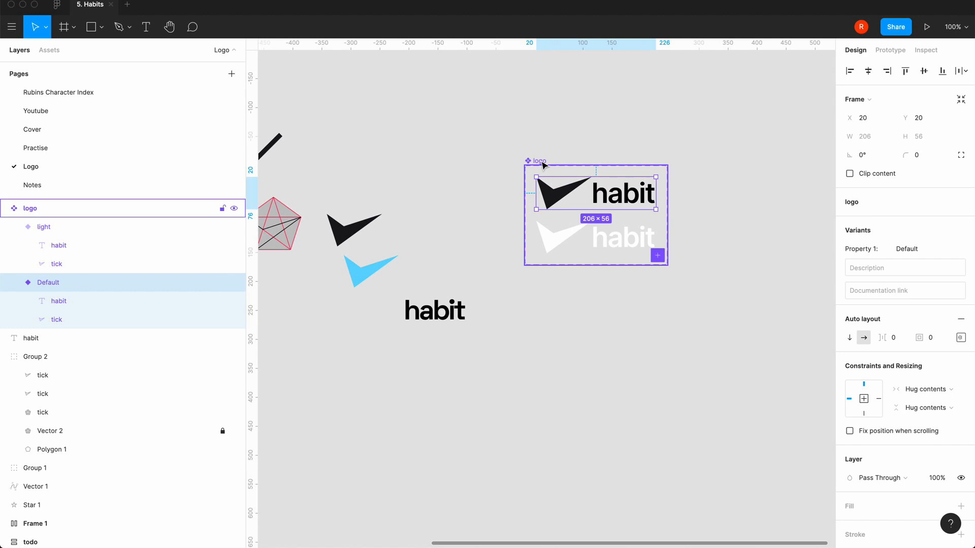
{"action": "left_click", "coordinate": [541, 162]}
{"action": "left_click", "coordinate": [657, 255]}
{"action": "double_click", "coordinate": [601, 289]}
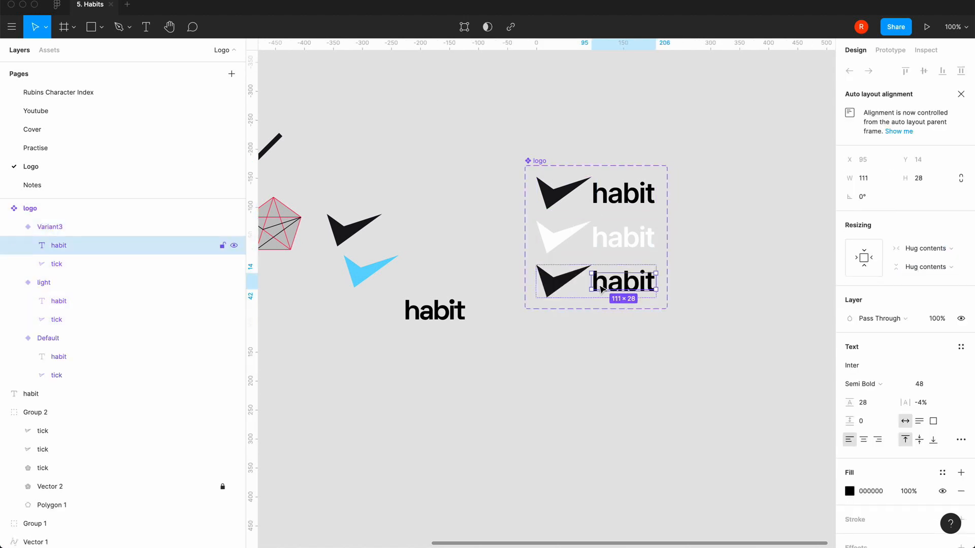
{"action": "key", "text": "BackSpace"}
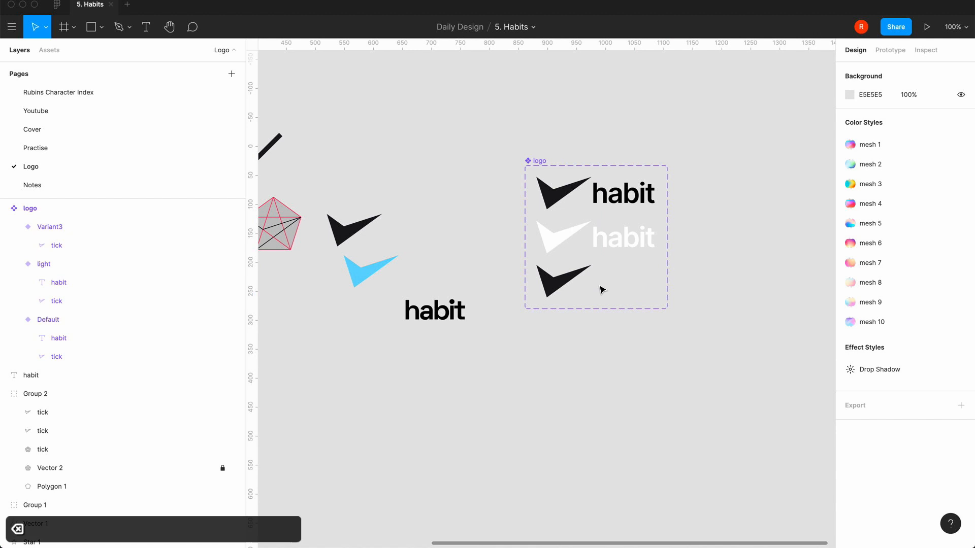
Step: Set the tick-only variant's Property 1 value to icon
{"action": "left_click", "coordinate": [558, 287]}
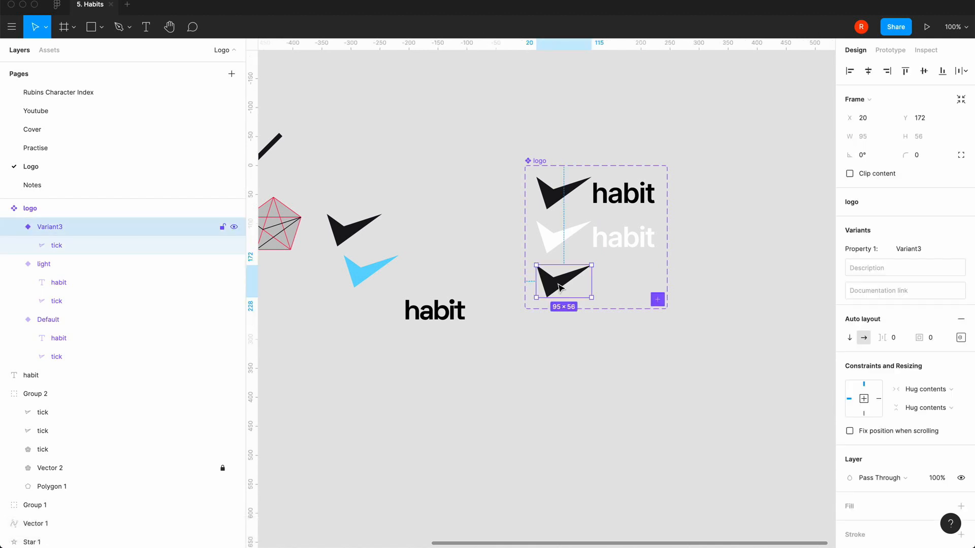
{"action": "left_click", "coordinate": [919, 254]}
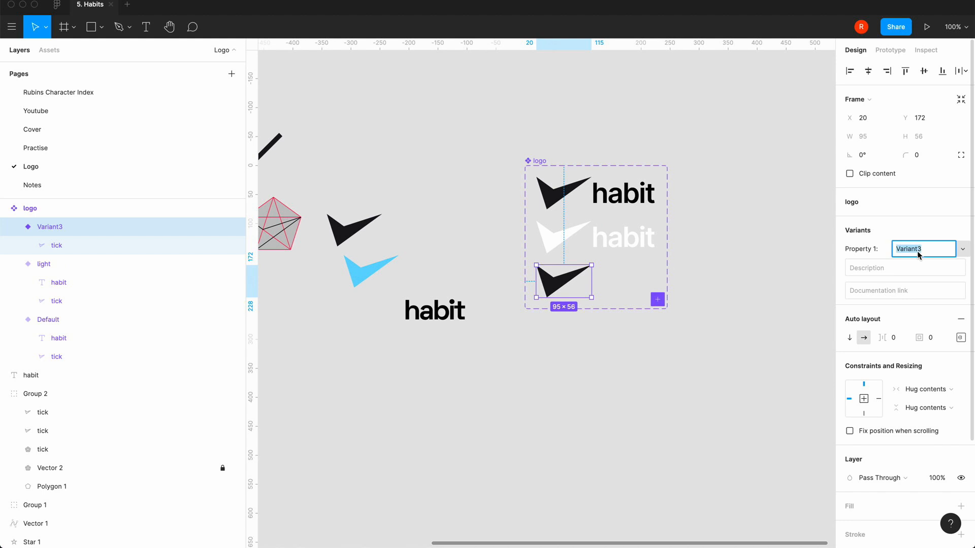
{"action": "type", "text": "icon"}
{"action": "key", "text": "Return"}
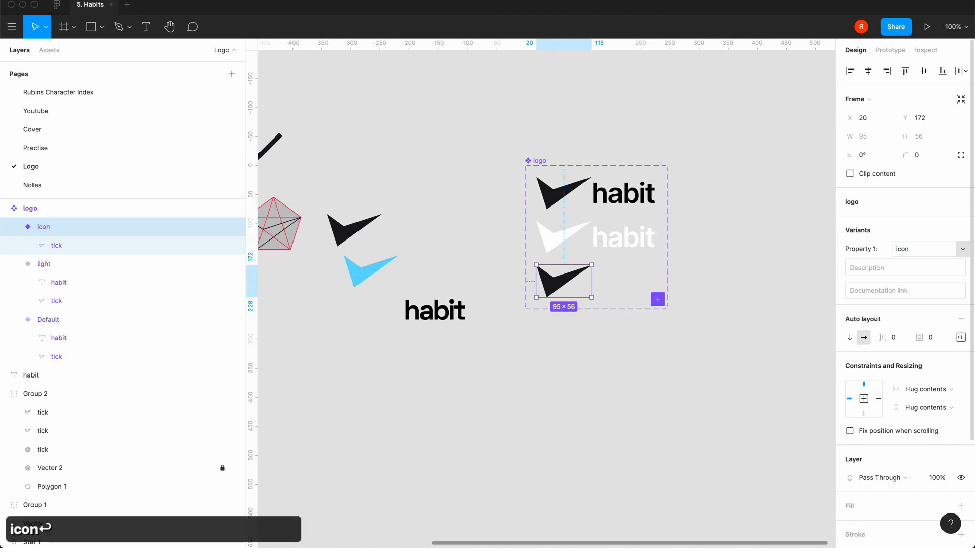
{"action": "key", "text": "Escape"}
Step: Add a new variant property named size to the logo component set
{"action": "scroll", "coordinate": [706, 198], "scroll_direction": "right", "scroll_amount": 2}
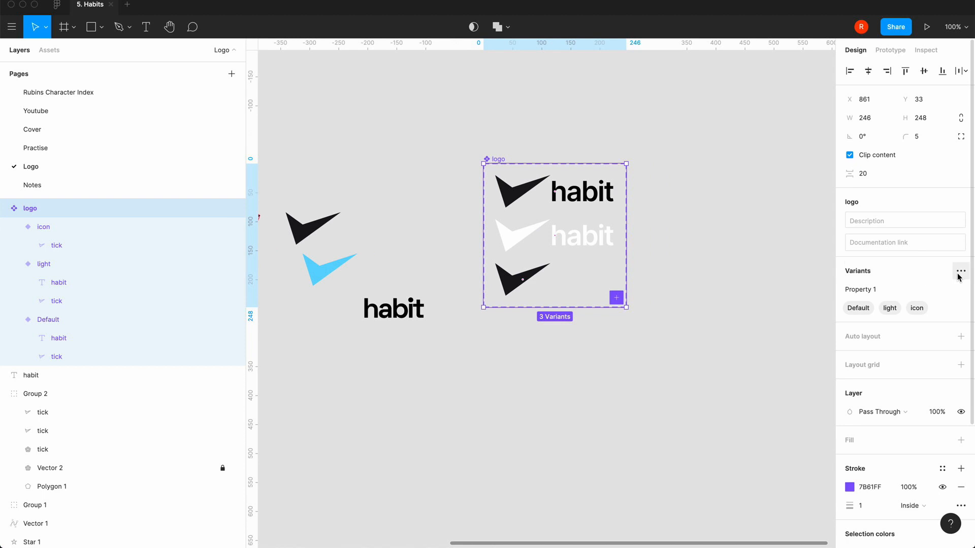
{"action": "double_click", "coordinate": [857, 290]}
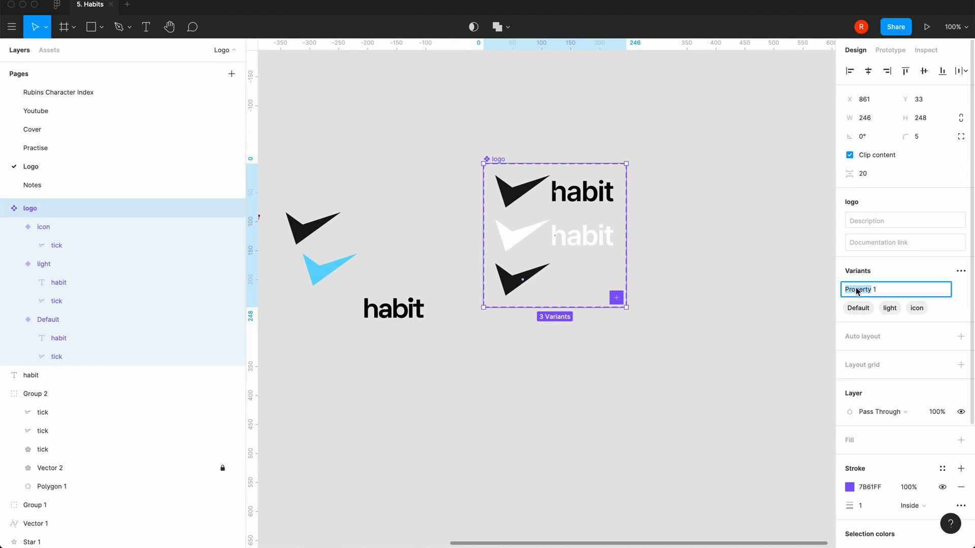
{"action": "left_click", "coordinate": [961, 272]}
{"action": "left_click", "coordinate": [917, 310]}
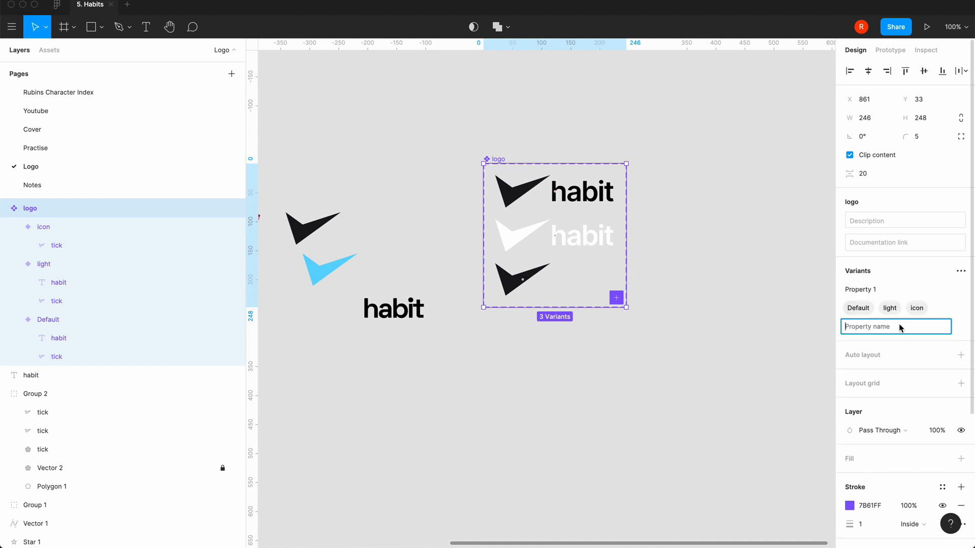
{"action": "type", "text": "size"}
{"action": "key", "text": "Return"}
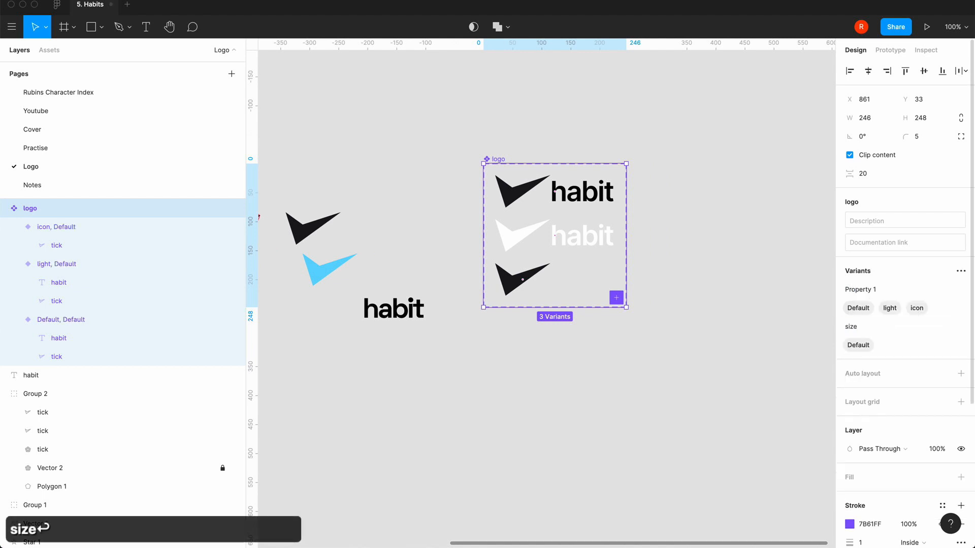
{"action": "left_click", "coordinate": [599, 370]}
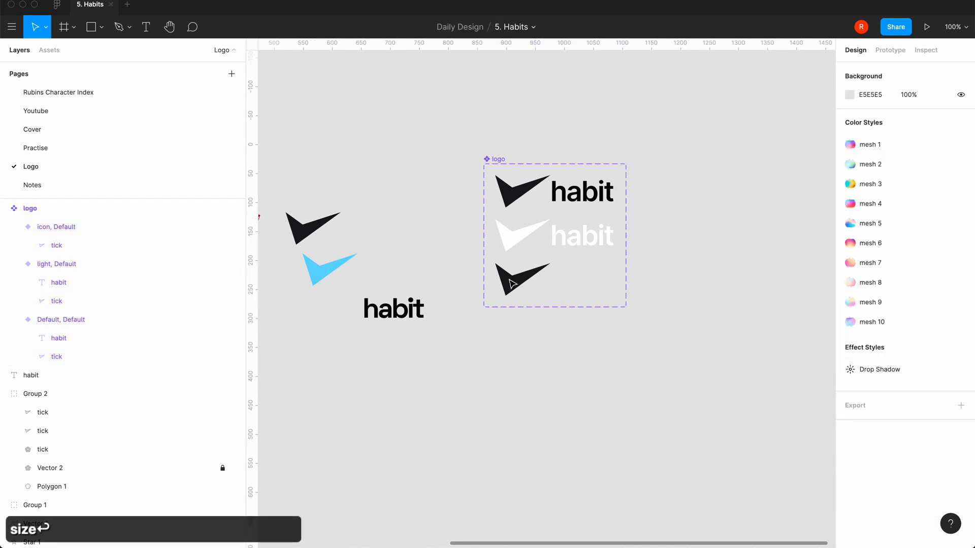
Step: Add a fourth variant to the logo component set below the tick-only variant
{"action": "left_click", "coordinate": [496, 158]}
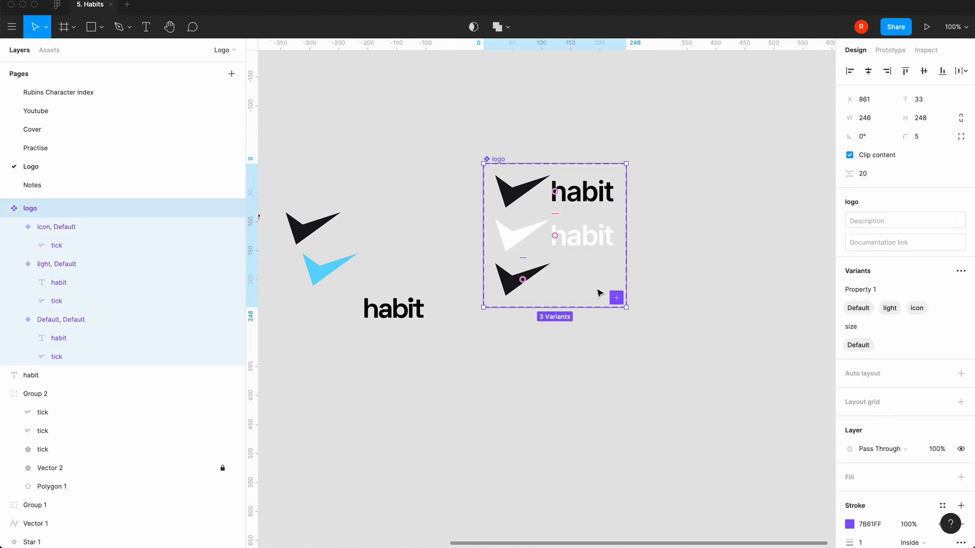
{"action": "left_click", "coordinate": [615, 298]}
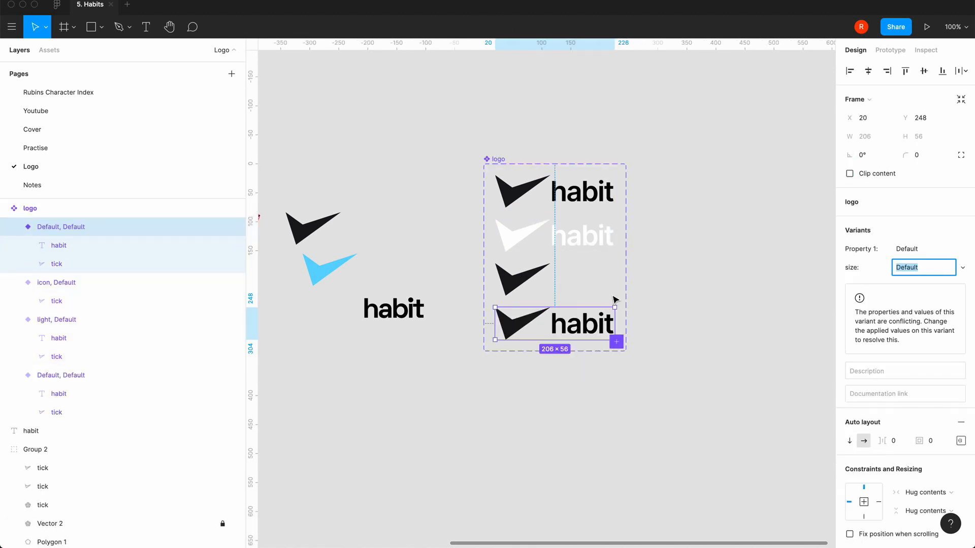
{"action": "double_click", "coordinate": [512, 332]}
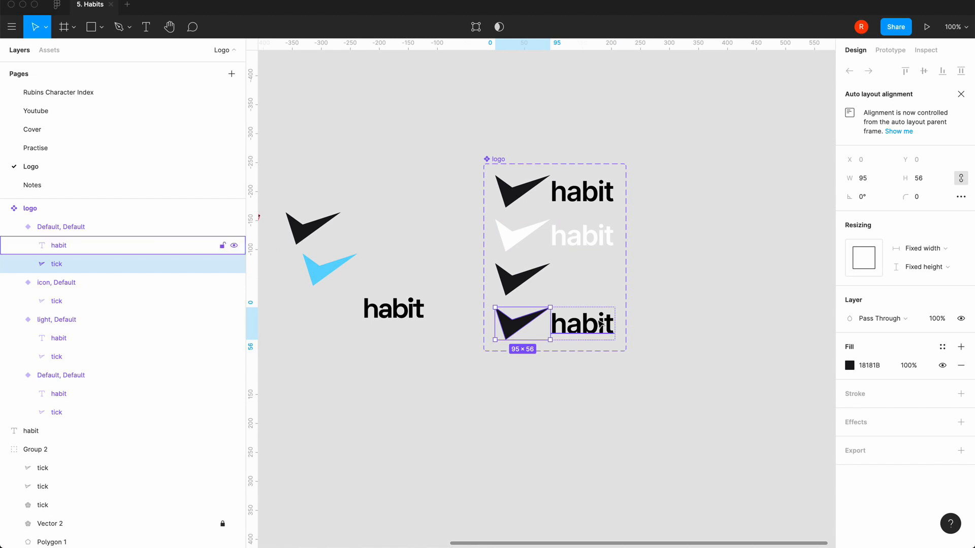
{"action": "left_click", "coordinate": [611, 308]}
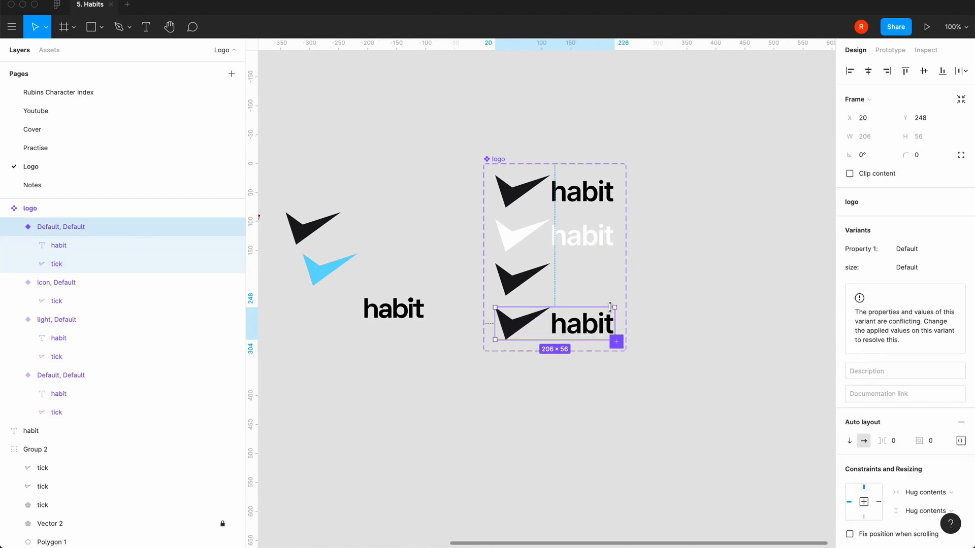
{"action": "left_click", "coordinate": [909, 269]}
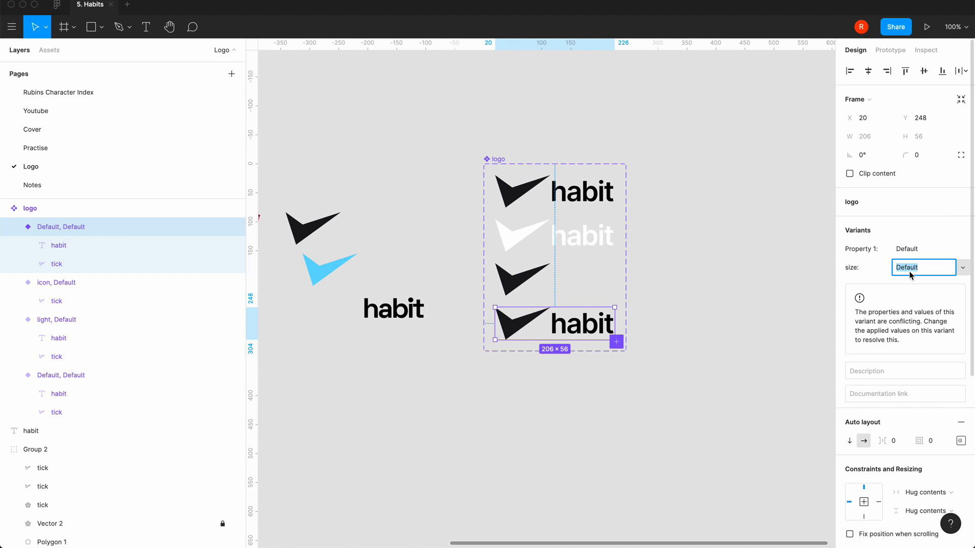
{"action": "left_click", "coordinate": [535, 190]}
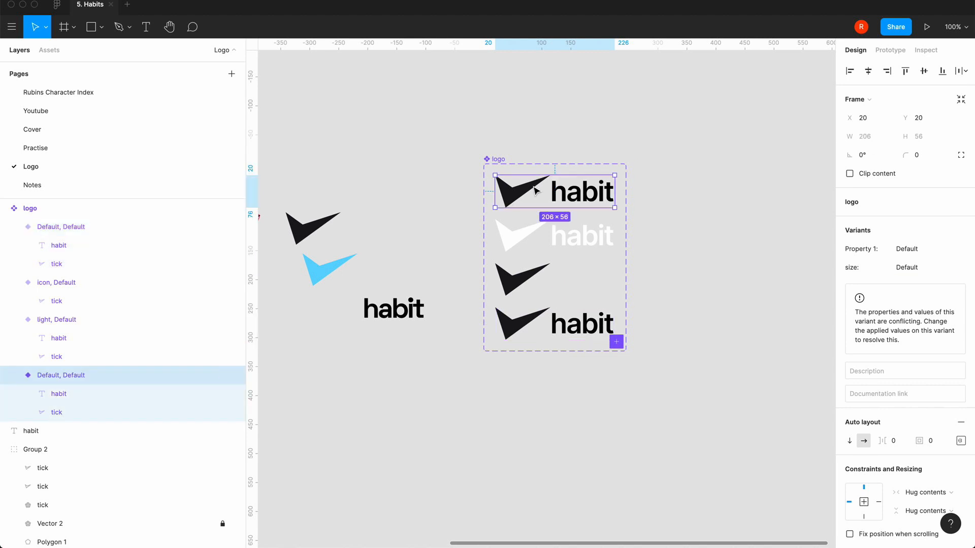
{"action": "left_click", "coordinate": [571, 335]}
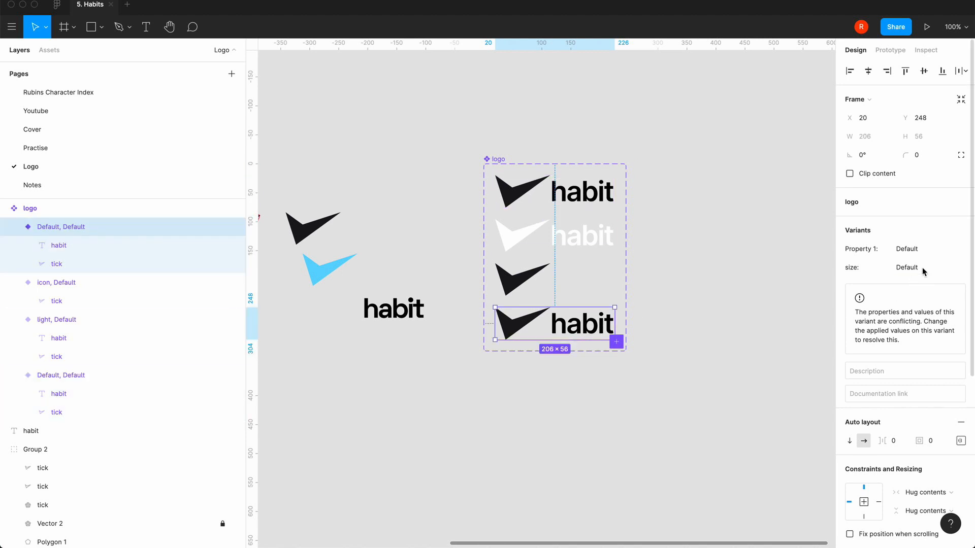
{"action": "left_click", "coordinate": [924, 251]}
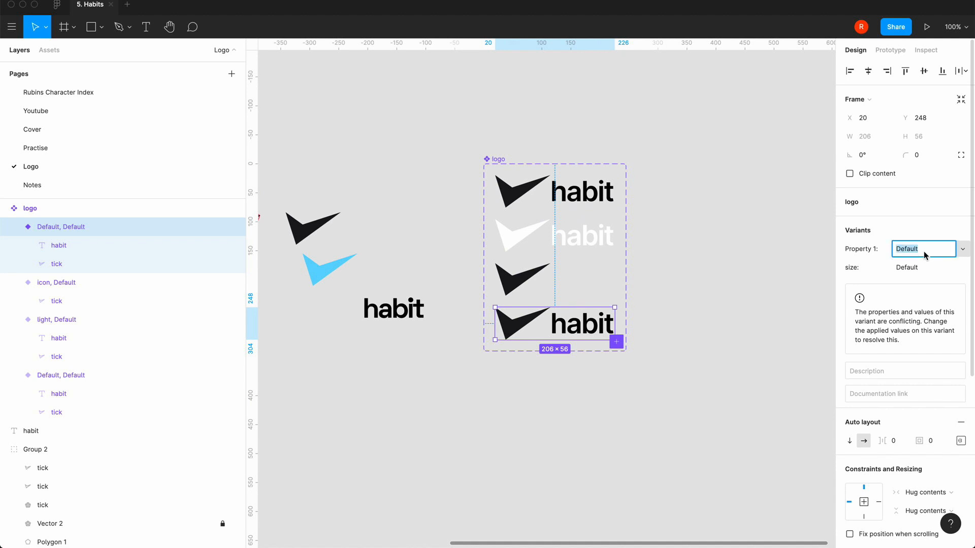
{"action": "type", "text": "sm"}
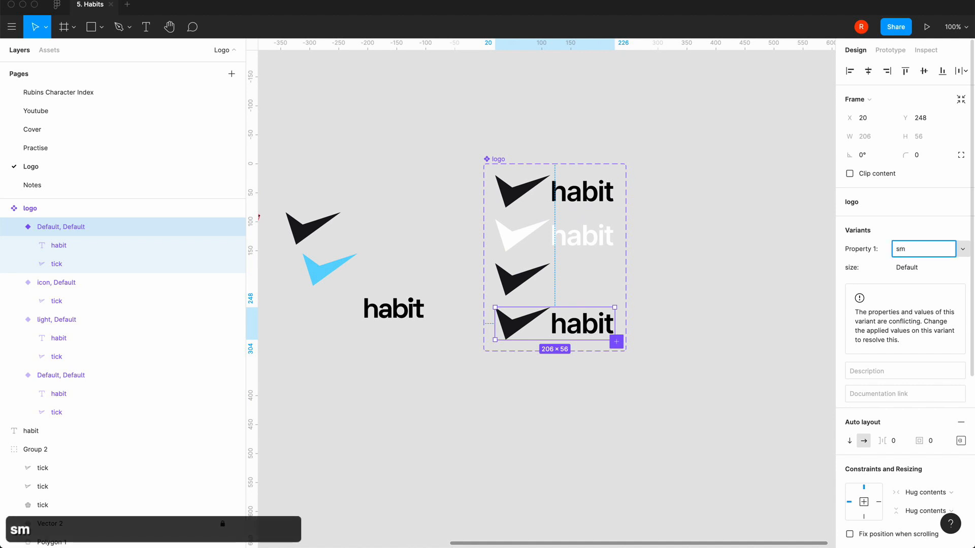
{"action": "key", "text": "Return"}
{"action": "key", "text": "super+z"}
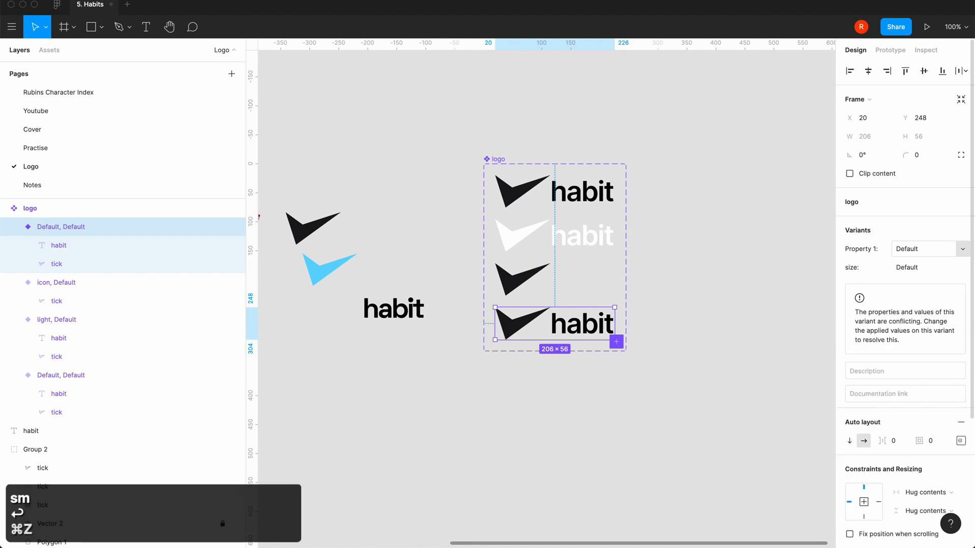
Step: Set the new fourth variant's size property to sm
{"action": "left_click", "coordinate": [917, 269]}
{"action": "type", "text": "sm"}
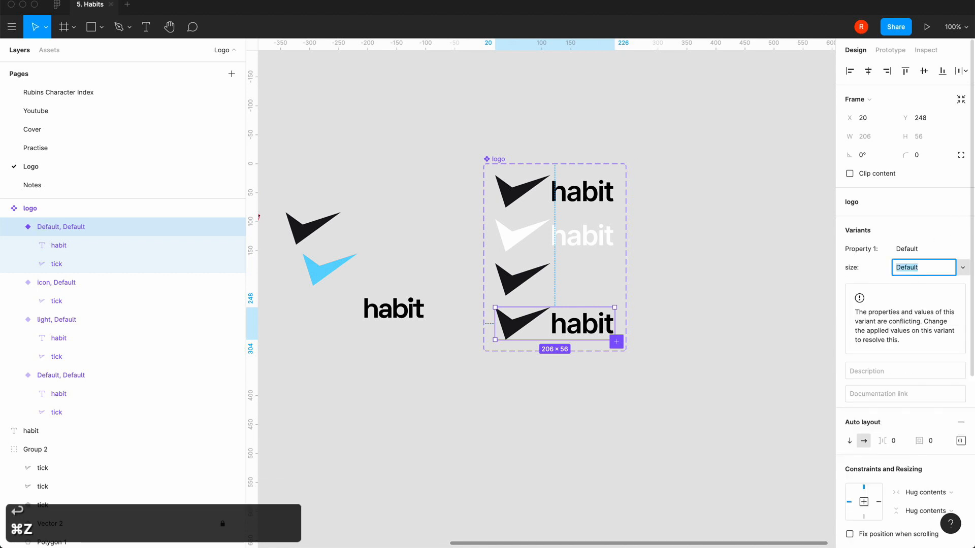
{"action": "key", "text": "Return"}
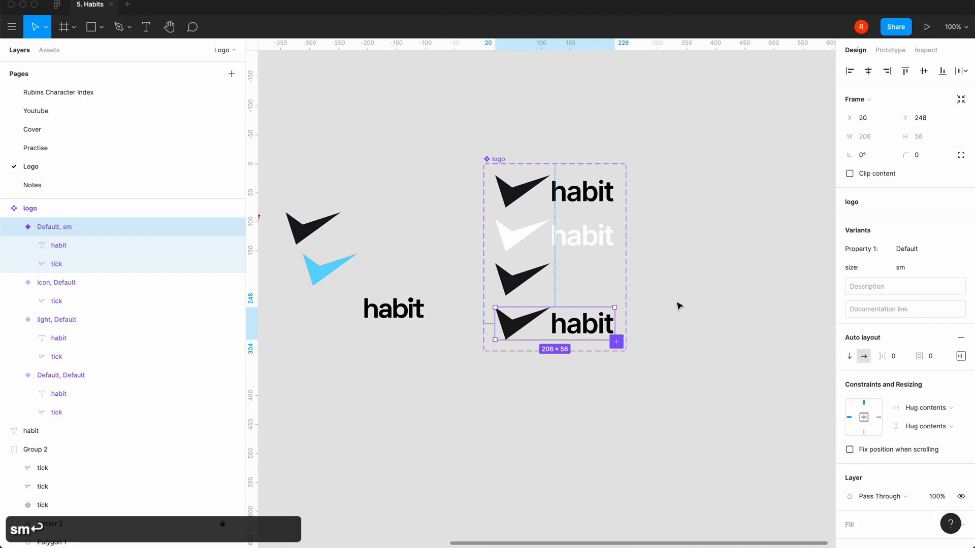
Step: Set the font size of the habit text in the sm variant to 32
{"action": "left_click", "coordinate": [595, 325]}
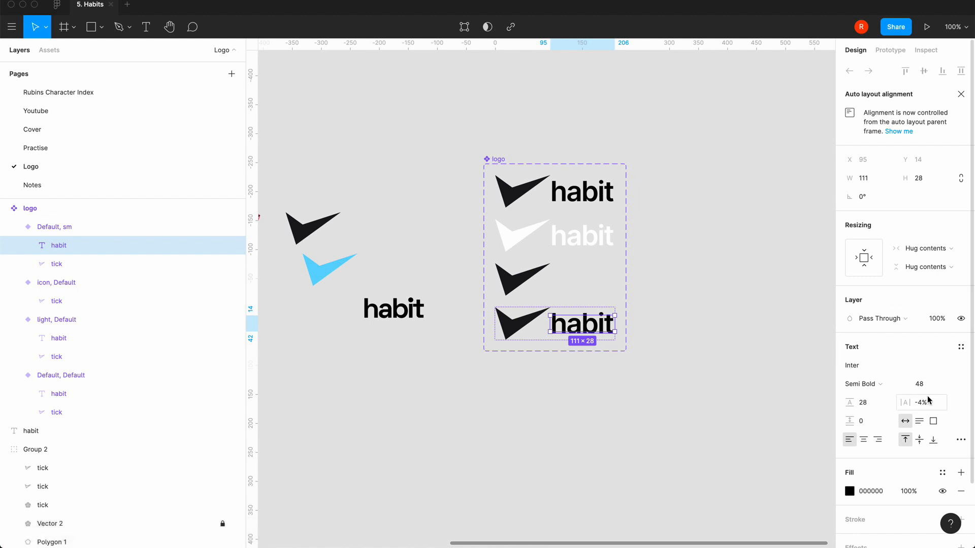
{"action": "left_click", "coordinate": [948, 387]}
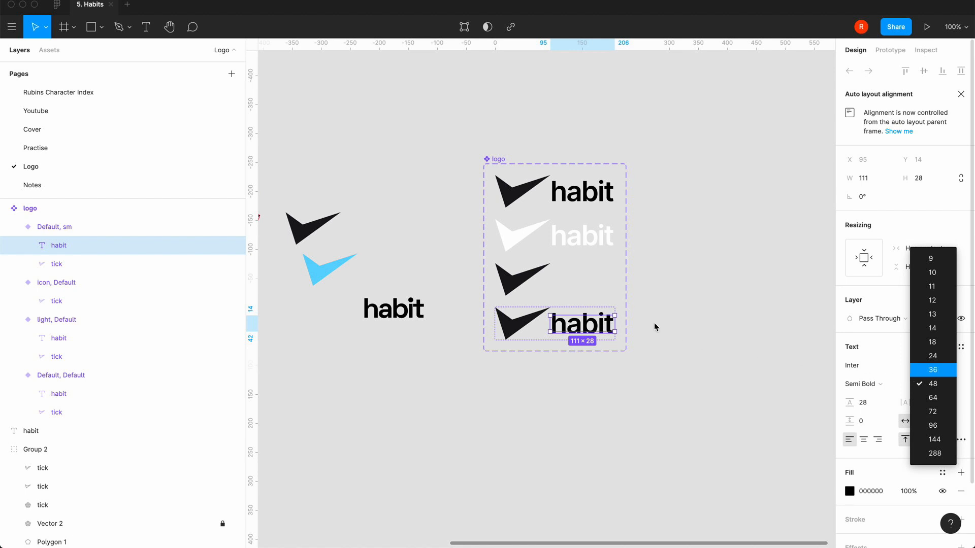
{"action": "left_click", "coordinate": [654, 327]}
{"action": "left_click", "coordinate": [924, 387]}
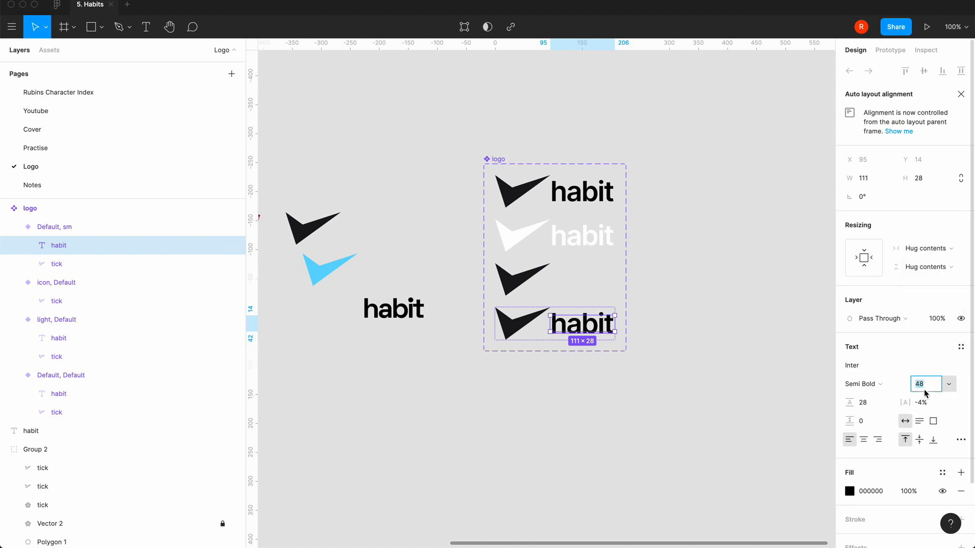
{"action": "type", "text": "32"}
{"action": "key", "text": "Return"}
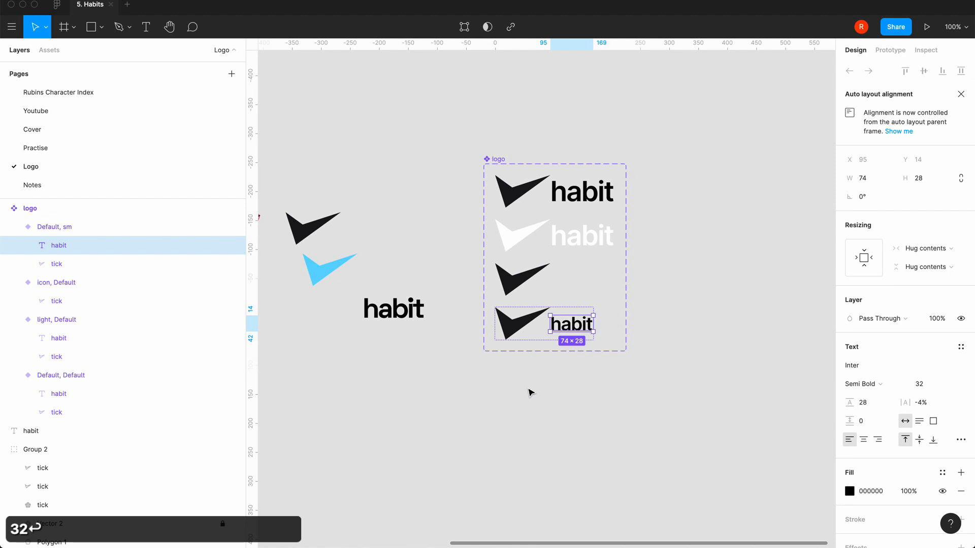
Step: Try 0% letter spacing on the sm variant's habit text, then settle on -2%
{"action": "left_click", "coordinate": [926, 404]}
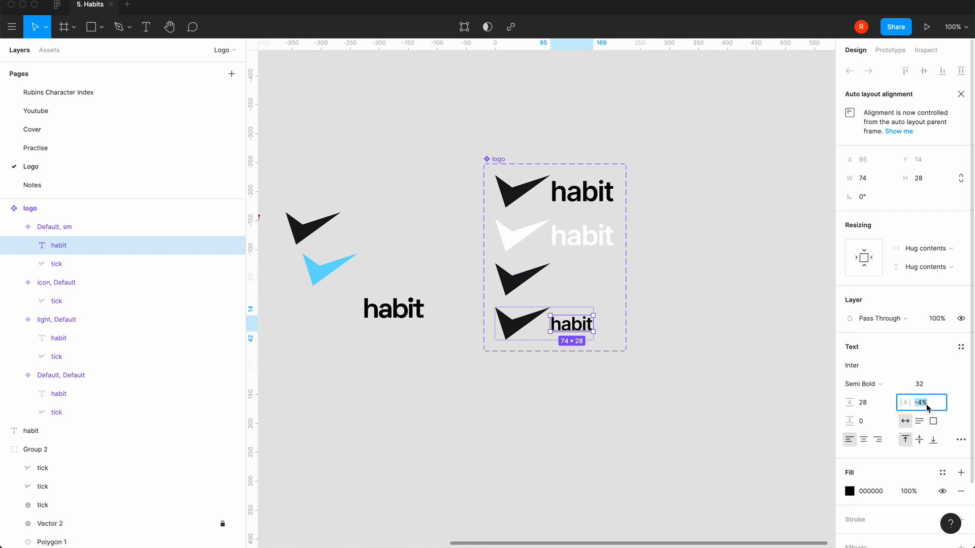
{"action": "type", "text": "0"}
{"action": "key", "text": "Return"}
{"action": "left_click", "coordinate": [926, 409]}
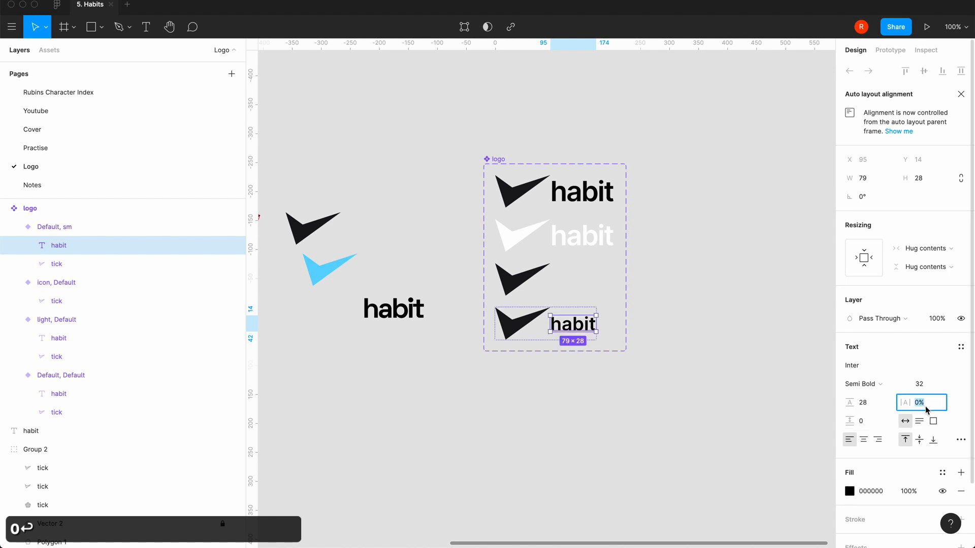
{"action": "type", "text": "-2"}
{"action": "key", "text": "Return"}
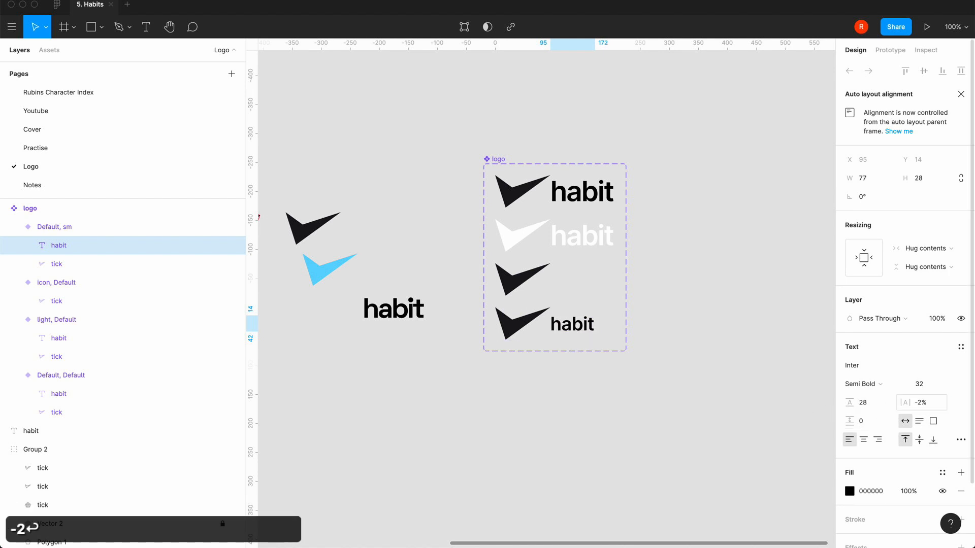
{"action": "left_click", "coordinate": [517, 451]}
Step: Set the line height of the sm variant's habit text to 32
{"action": "left_click", "coordinate": [518, 325]}
{"action": "left_click", "coordinate": [518, 325]}
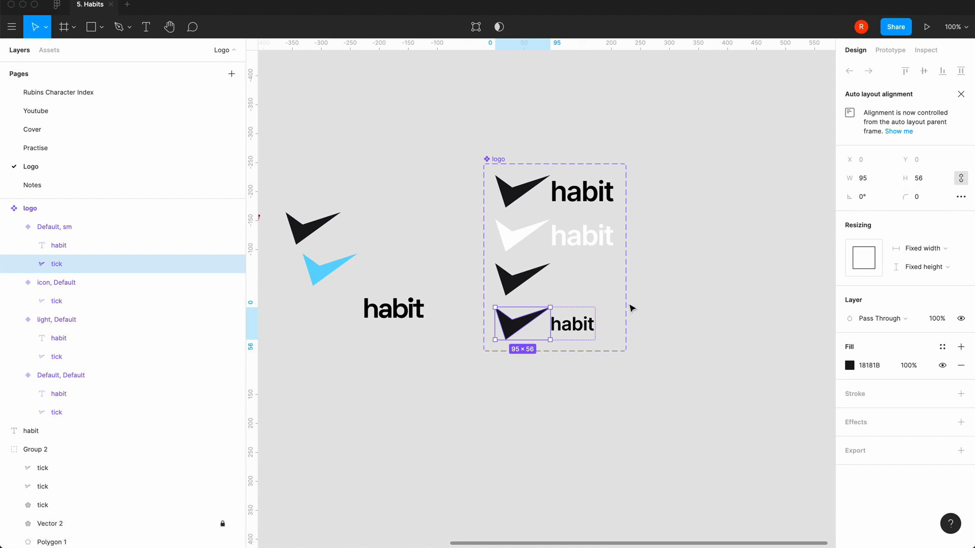
{"action": "left_click", "coordinate": [572, 325]}
{"action": "left_click", "coordinate": [520, 325]}
{"action": "left_click", "coordinate": [585, 328]}
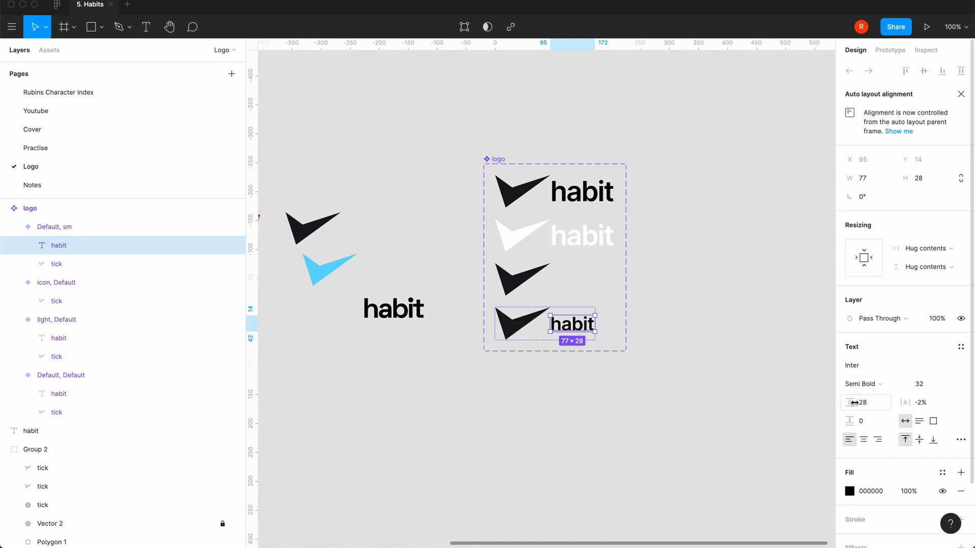
{"action": "left_click", "coordinate": [872, 405]}
{"action": "type", "text": "32"}
{"action": "key", "text": "Return"}
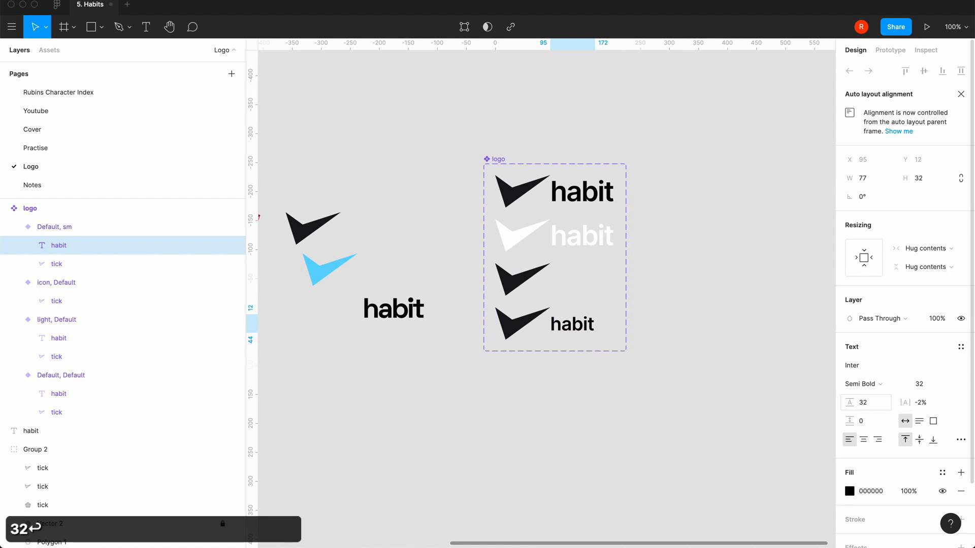
Step: Scale the sm variant's tick proportionally to a height of 32
{"action": "left_click", "coordinate": [515, 331]}
{"action": "left_click", "coordinate": [924, 180]}
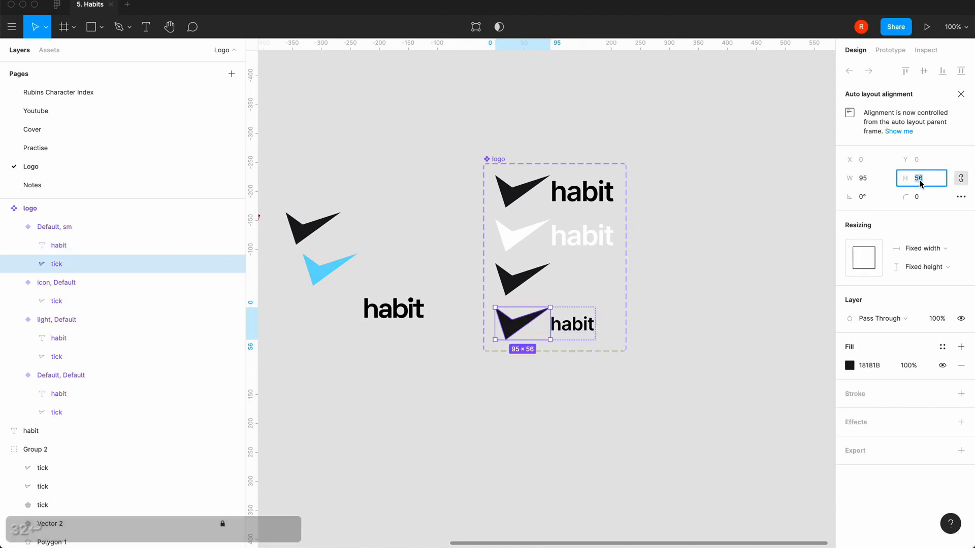
{"action": "type", "text": "32"}
{"action": "key", "text": "Return"}
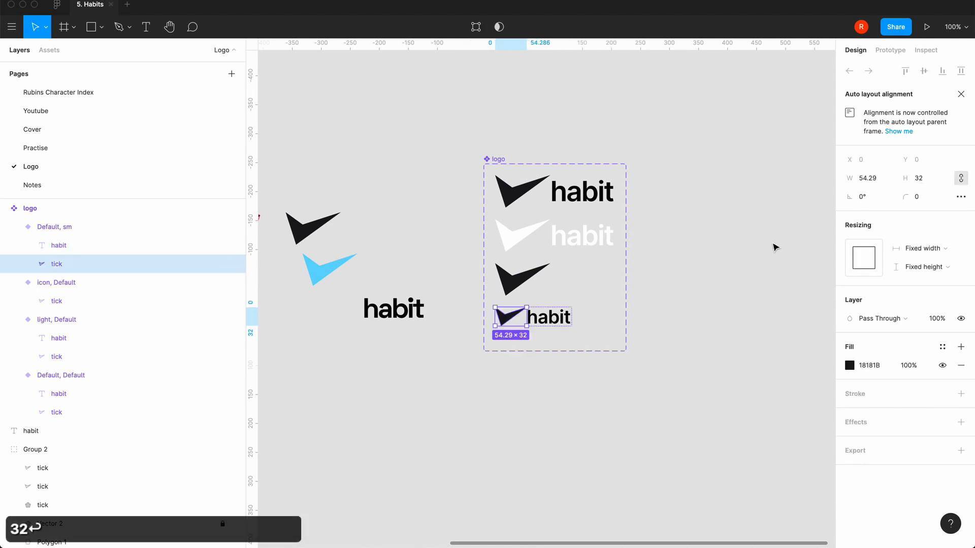
{"action": "left_click", "coordinate": [592, 448]}
{"action": "left_click", "coordinate": [518, 323]}
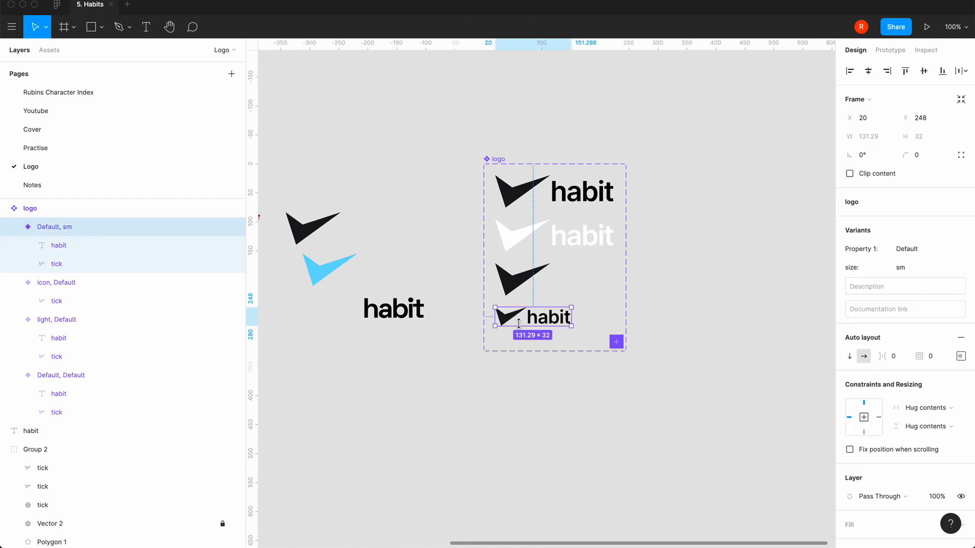
{"action": "left_click", "coordinate": [662, 300]}
{"action": "left_click", "coordinate": [541, 322]}
{"action": "left_click", "coordinate": [694, 310]}
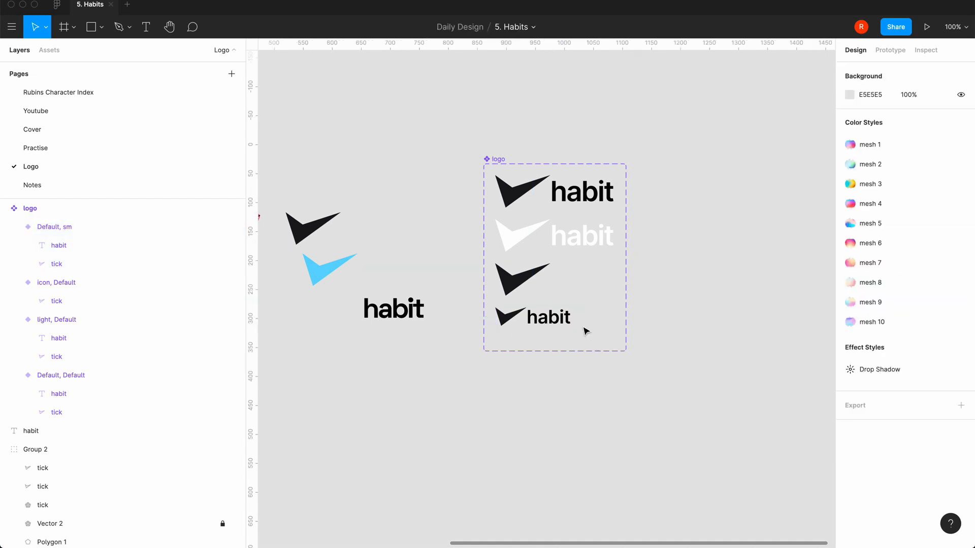
Step: Add a fifth variant to the logo component set and set its size property to xs
{"action": "left_click", "coordinate": [500, 159]}
{"action": "left_click", "coordinate": [615, 339]}
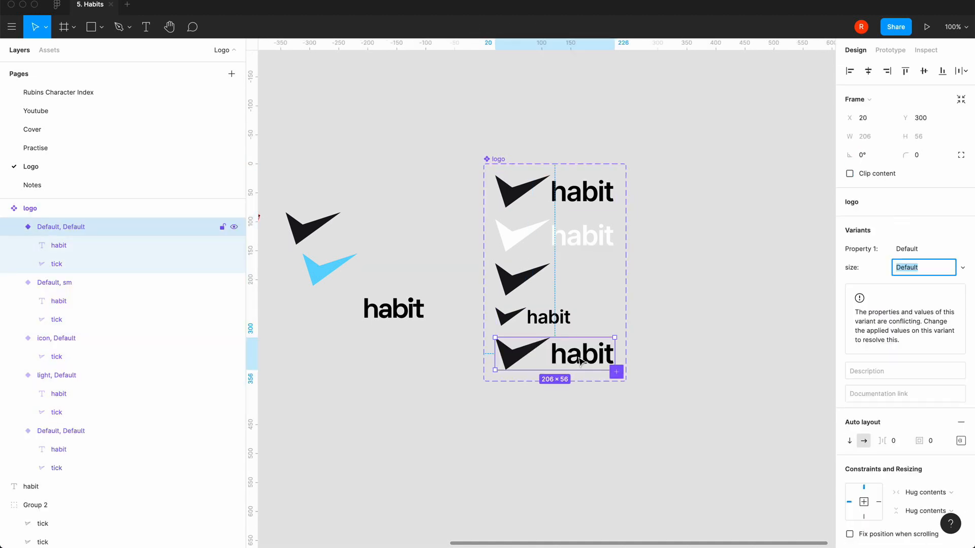
{"action": "type", "text": "xs"}
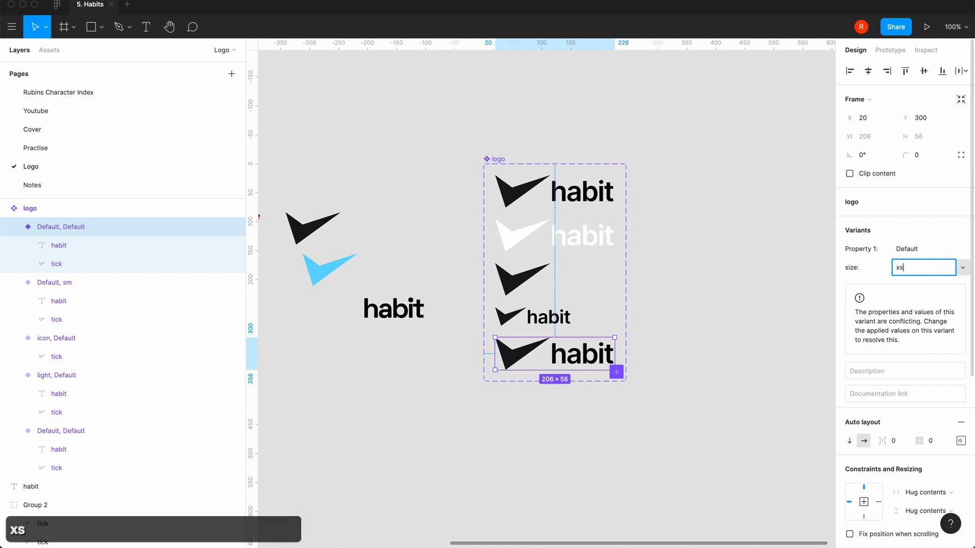
{"action": "key", "text": "Return"}
Step: Check the sm variant's text settings and set the xs variant's habit text to font size 24
{"action": "left_click", "coordinate": [573, 355]}
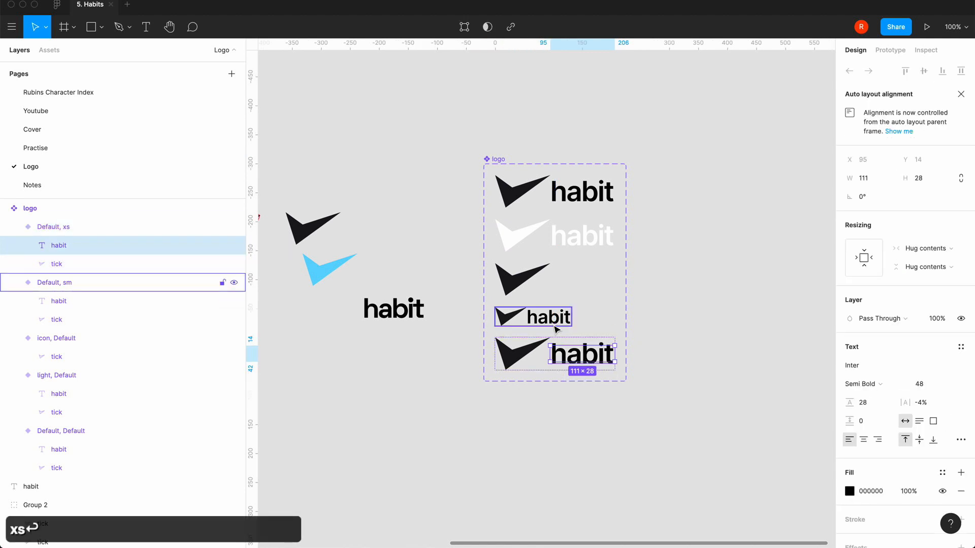
{"action": "left_click", "coordinate": [556, 325]}
{"action": "left_click", "coordinate": [556, 325]}
{"action": "left_click", "coordinate": [582, 358]}
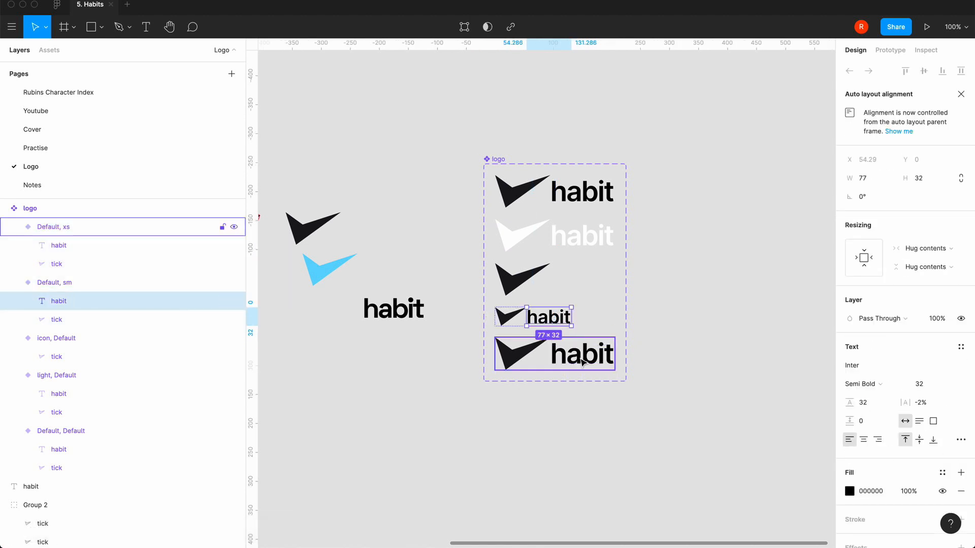
{"action": "left_click", "coordinate": [581, 358]}
{"action": "left_click", "coordinate": [928, 389]}
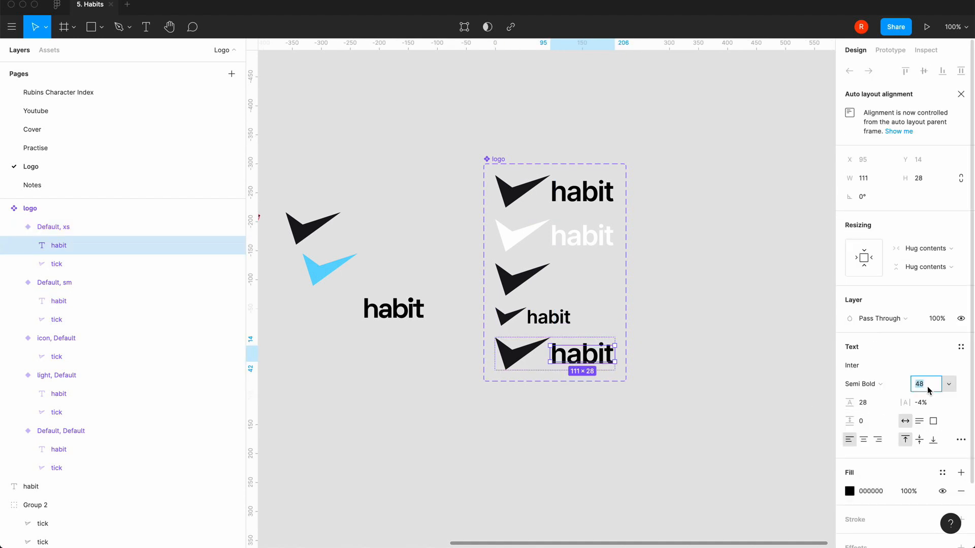
{"action": "type", "text": "24"}
{"action": "key", "text": "Return"}
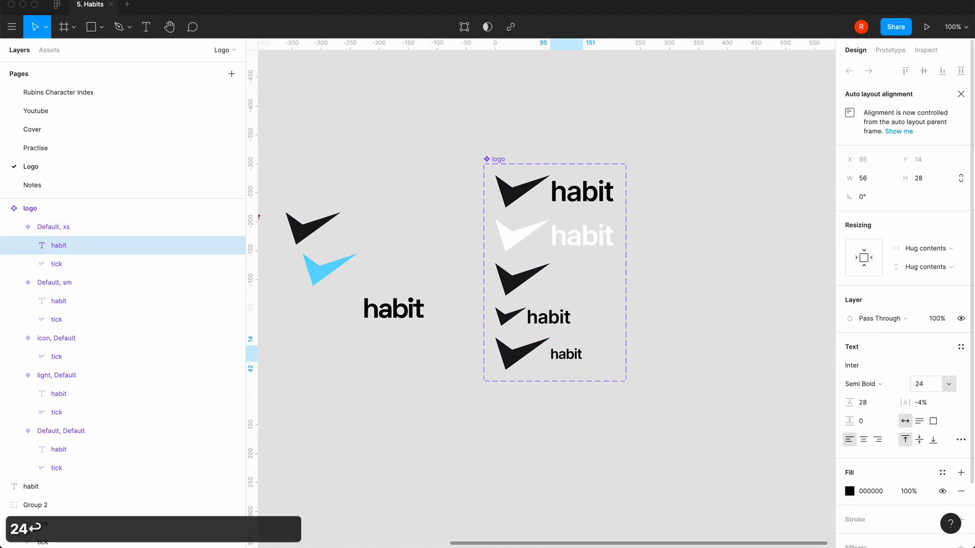
Step: Set the letter spacing of the xs variant's habit text to 0%
{"action": "left_click", "coordinate": [923, 403]}
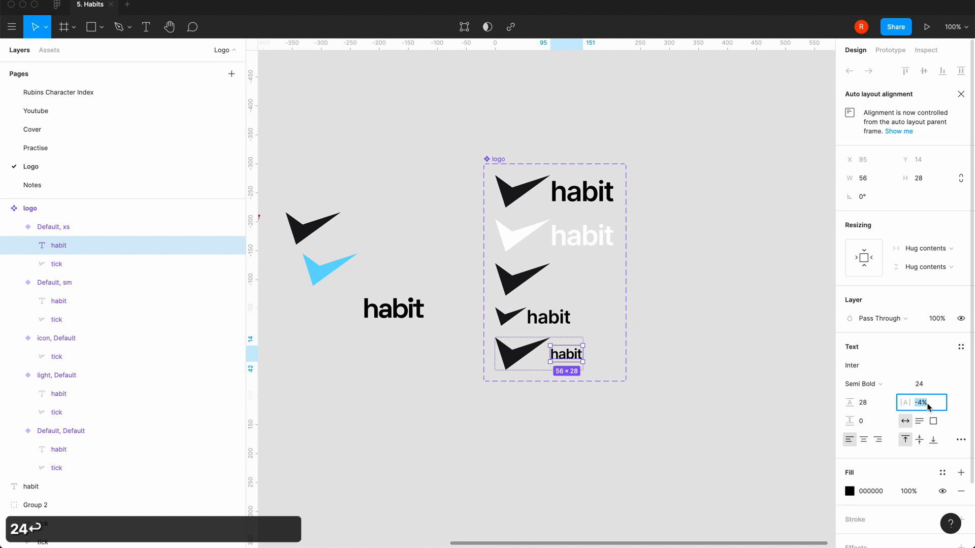
{"action": "type", "text": "0"}
{"action": "key", "text": "Return"}
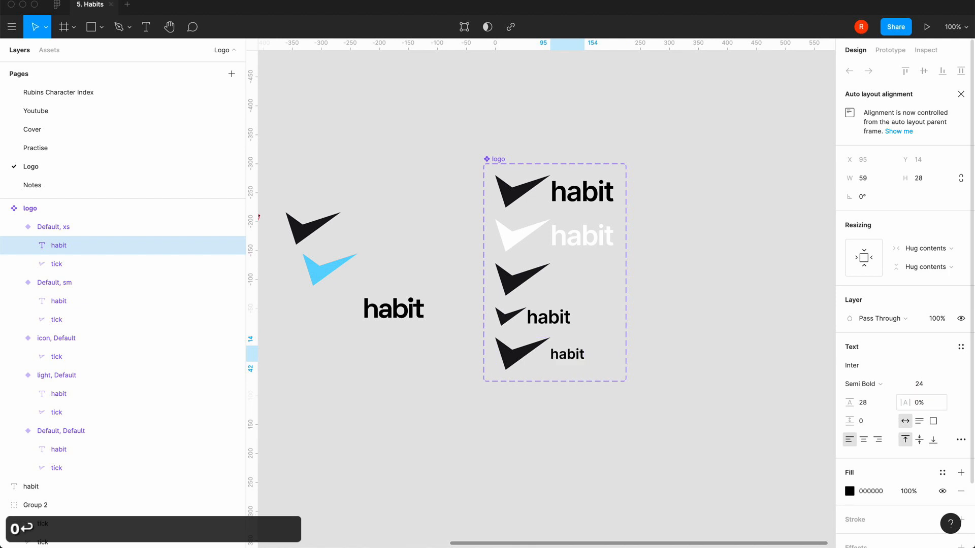
Step: Scale the xs variant's tick proportionally to a height of 24
{"action": "left_click", "coordinate": [523, 359]}
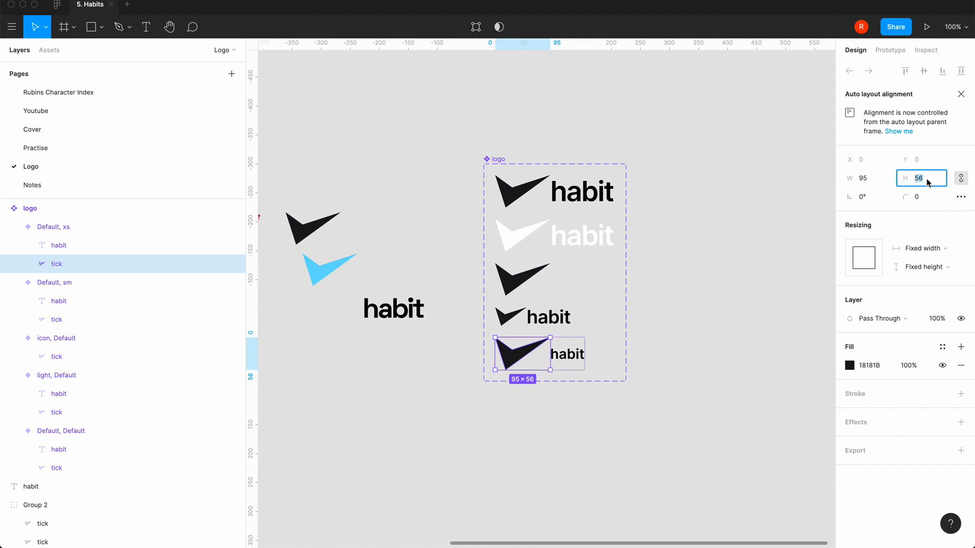
{"action": "type", "text": "24"}
{"action": "key", "text": "Return"}
{"action": "left_click", "coordinate": [523, 457]}
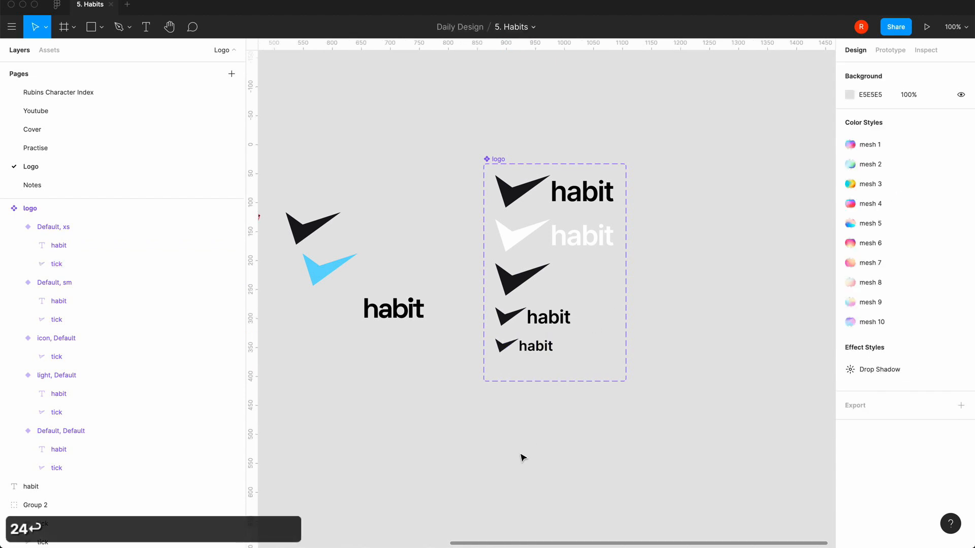
Step: Check the xs variant's properties and the variant properties of the whole logo component set
{"action": "left_click", "coordinate": [516, 354]}
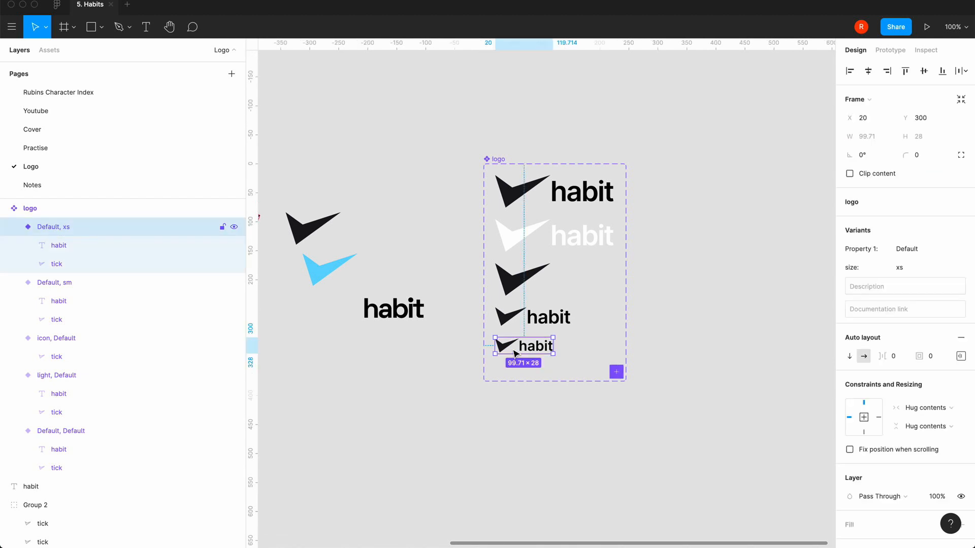
{"action": "left_click", "coordinate": [662, 260]}
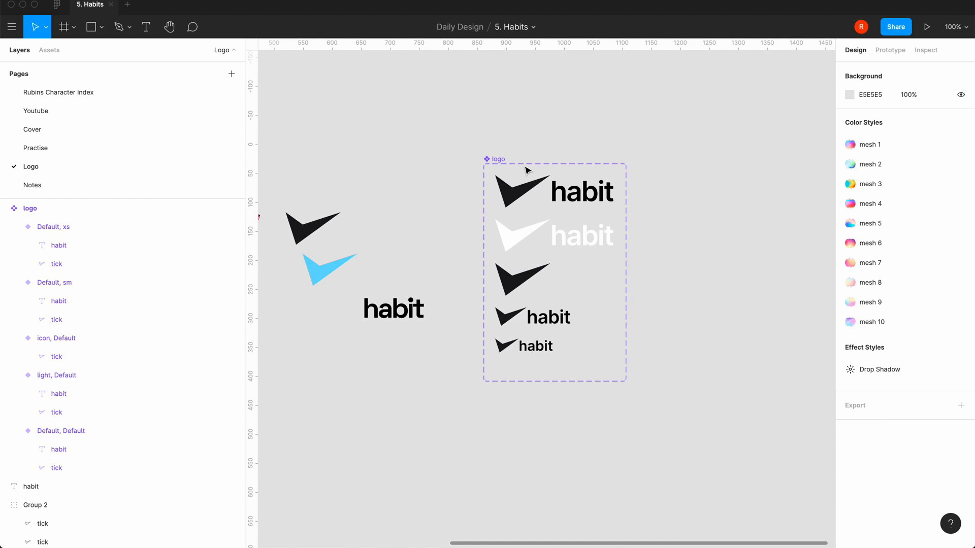
{"action": "left_click", "coordinate": [499, 162]}
{"action": "left_click", "coordinate": [462, 139]}
{"action": "left_click", "coordinate": [502, 161]}
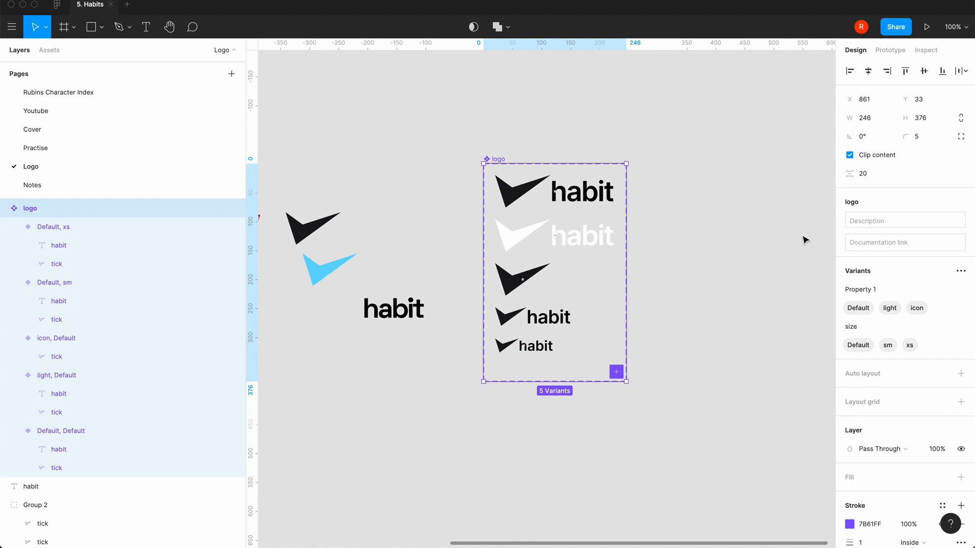
{"action": "left_click", "coordinate": [754, 234]}
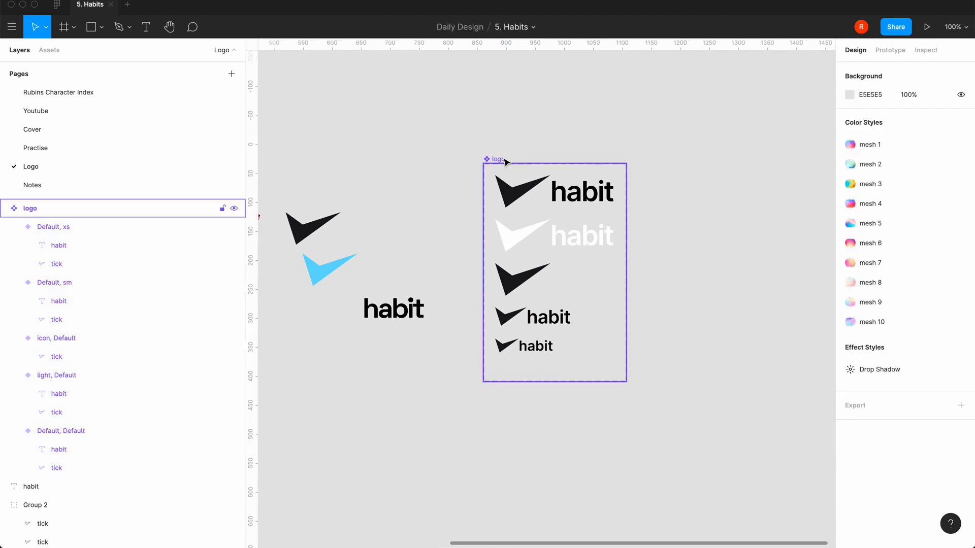
Step: Review the todo list, star and tick sketches, coloured tick shapes and standalone habit wordmark on the Logo page
{"action": "scroll", "coordinate": [410, 221], "scroll_direction": "left", "scroll_amount": 10}
{"action": "scroll", "coordinate": [442, 337], "scroll_direction": "left", "scroll_amount": 2}
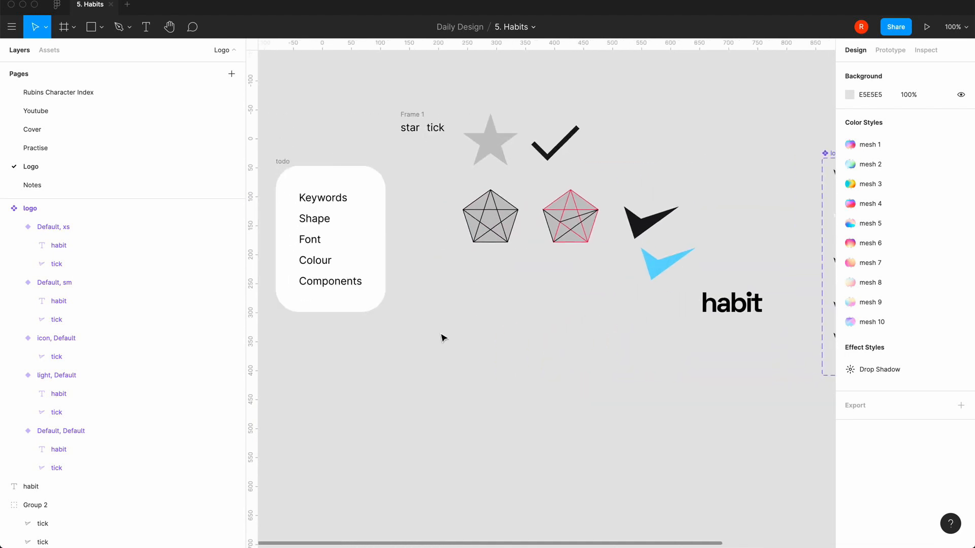
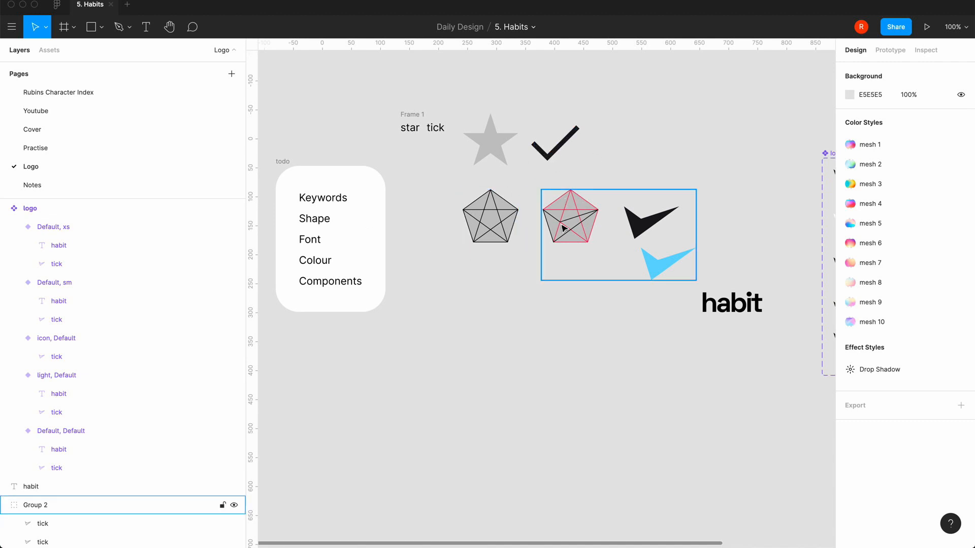
{"action": "scroll", "coordinate": [485, 224], "scroll_direction": "right", "scroll_amount": 2}
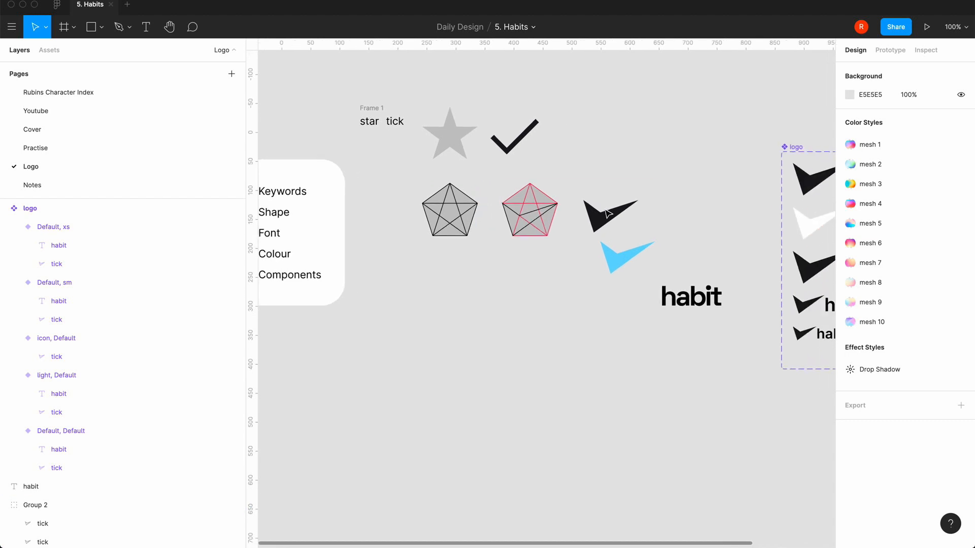
{"action": "left_click", "coordinate": [530, 214]}
{"action": "scroll", "coordinate": [555, 291], "scroll_direction": "left", "scroll_amount": 2}
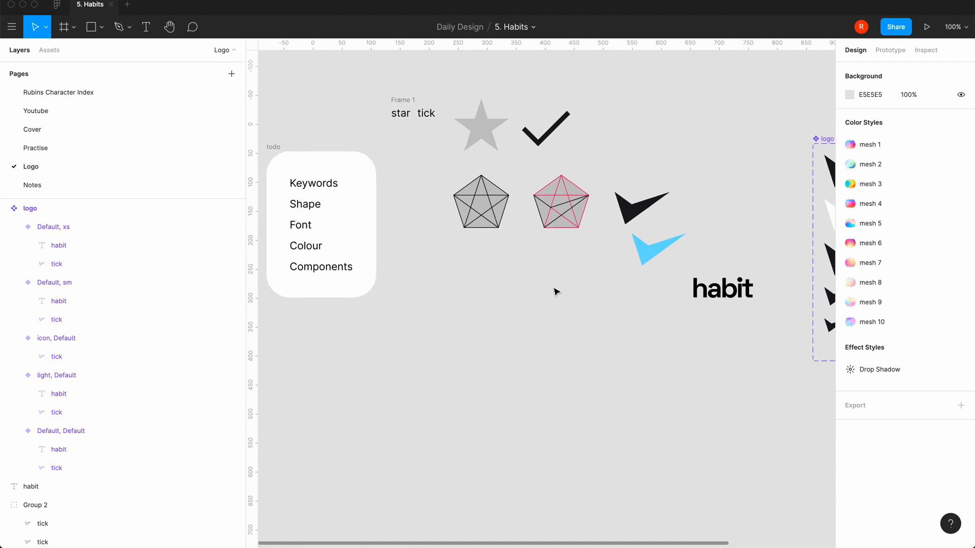
{"action": "scroll", "coordinate": [555, 292], "scroll_direction": "right", "scroll_amount": 2}
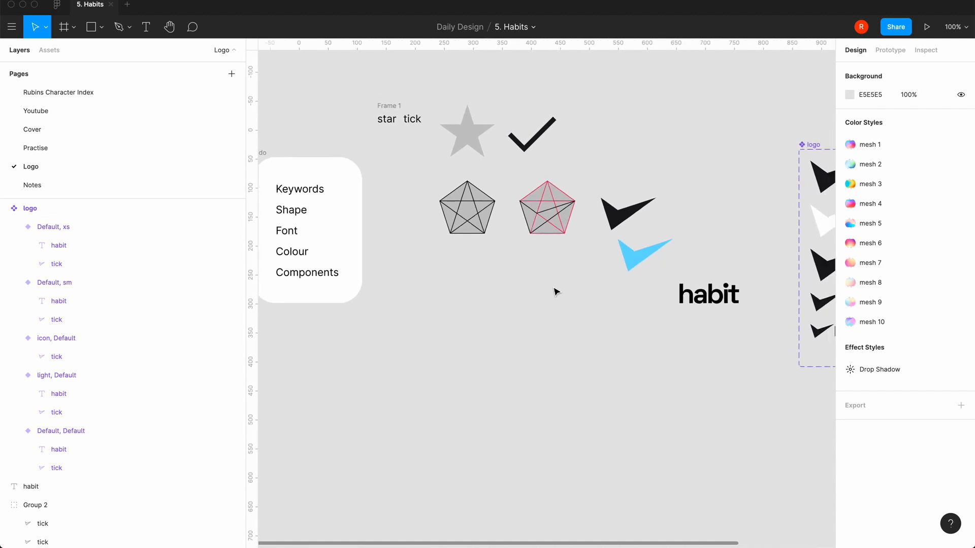
{"action": "left_click", "coordinate": [697, 305]}
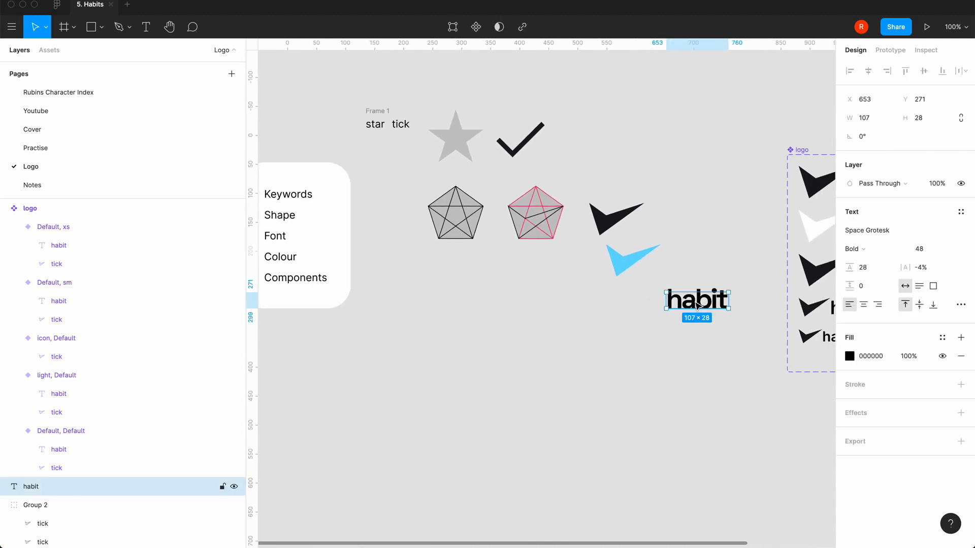
{"action": "scroll", "coordinate": [698, 305], "scroll_direction": "right", "scroll_amount": 2}
{"action": "left_click", "coordinate": [610, 337]}
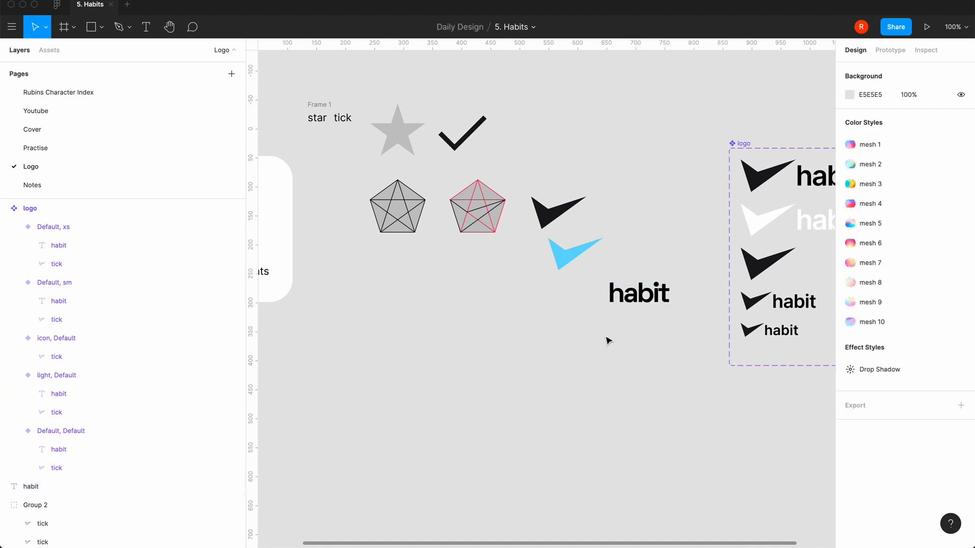
{"action": "scroll", "coordinate": [420, 275], "scroll_direction": "left", "scroll_amount": 6}
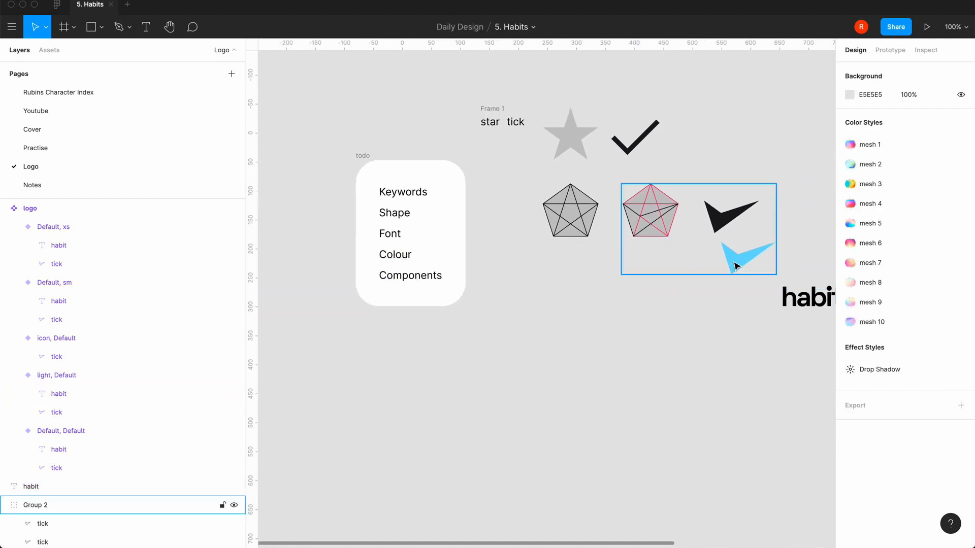
Step: Return to the logo component set and inspect its default variant and the set as a whole
{"action": "scroll", "coordinate": [513, 316], "scroll_direction": "right", "scroll_amount": 10}
{"action": "scroll", "coordinate": [514, 315], "scroll_direction": "right", "scroll_amount": 1}
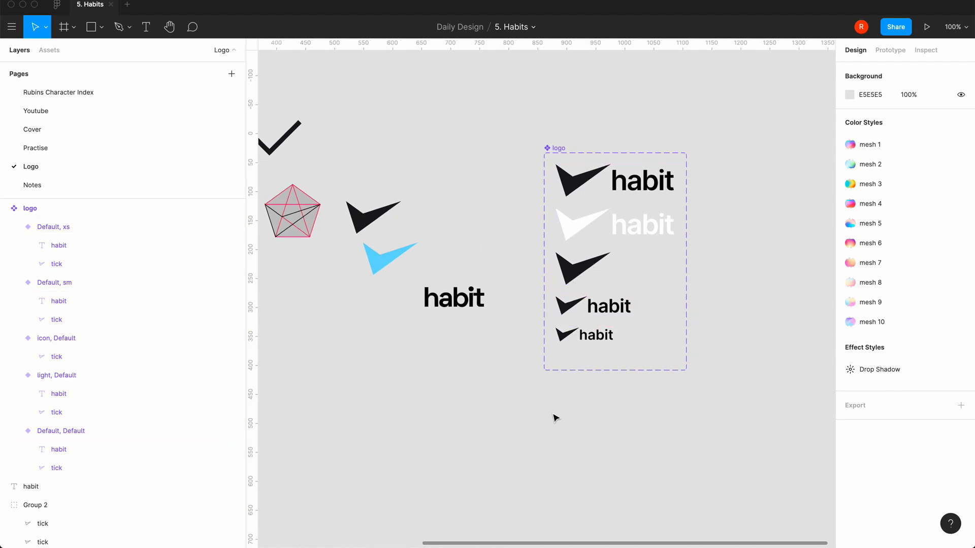
{"action": "scroll", "coordinate": [555, 416], "scroll_direction": "right", "scroll_amount": 2}
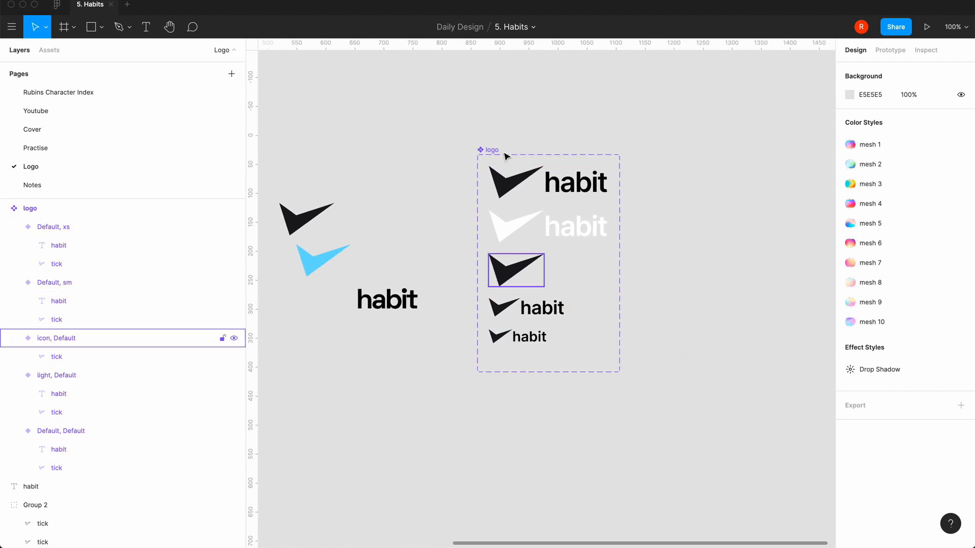
{"action": "left_click", "coordinate": [528, 189]}
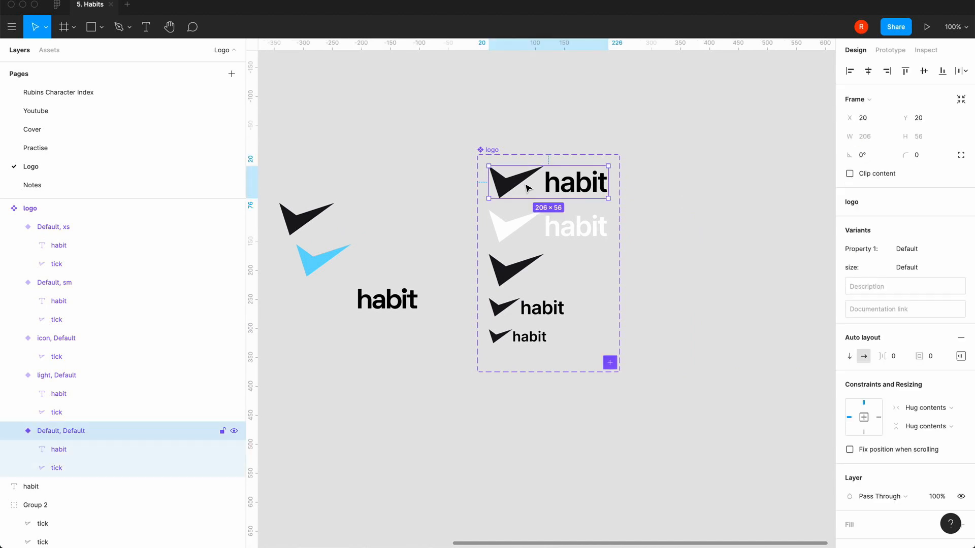
{"action": "left_click", "coordinate": [661, 319]}
{"action": "left_click", "coordinate": [488, 151]}
{"action": "left_click", "coordinate": [701, 157]}
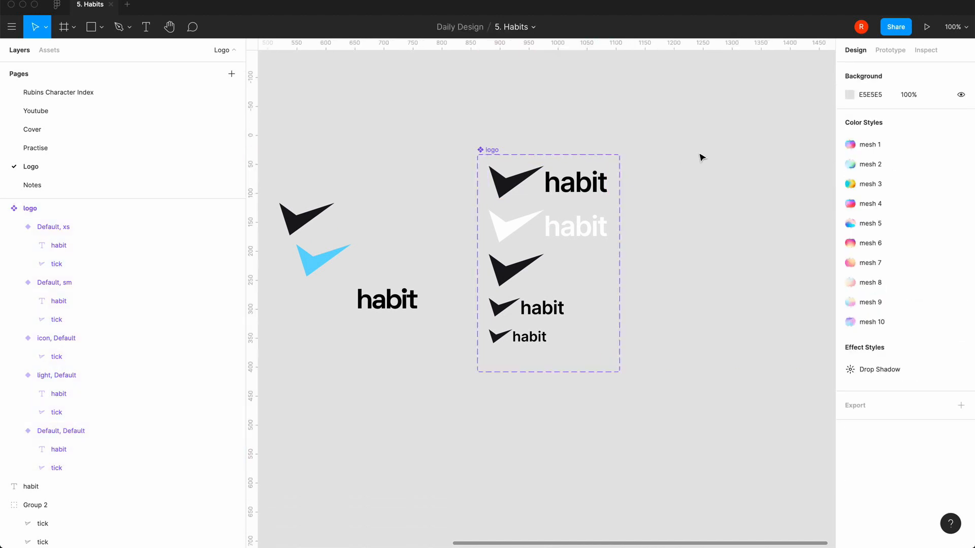